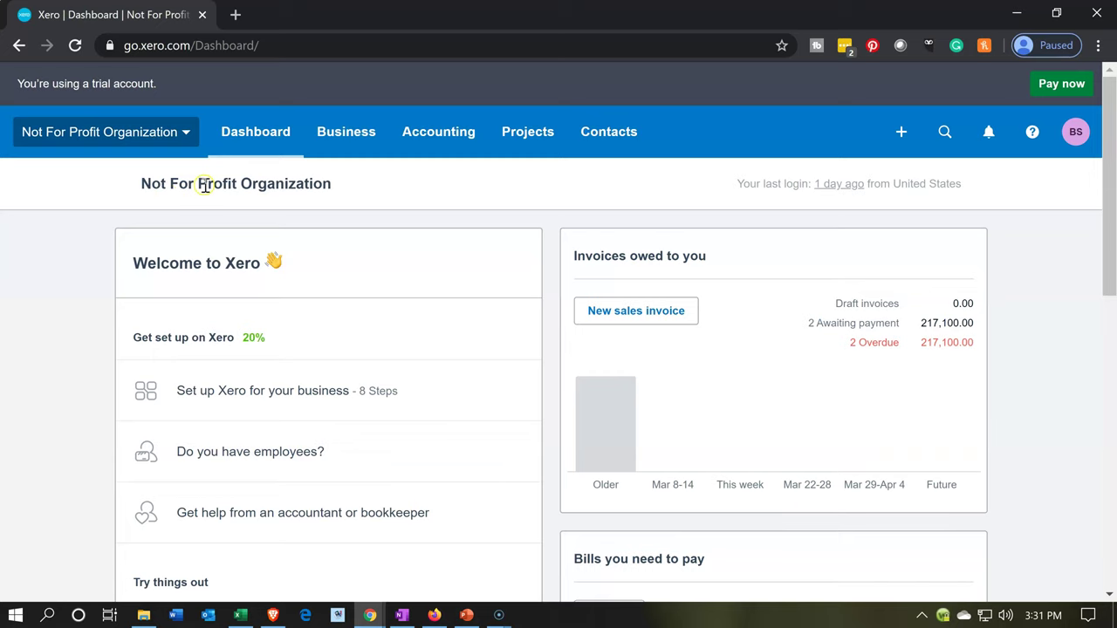
Open the Income Statement Worksheet from the accounting reports.
left_click(425, 140)
left_click(425, 139)
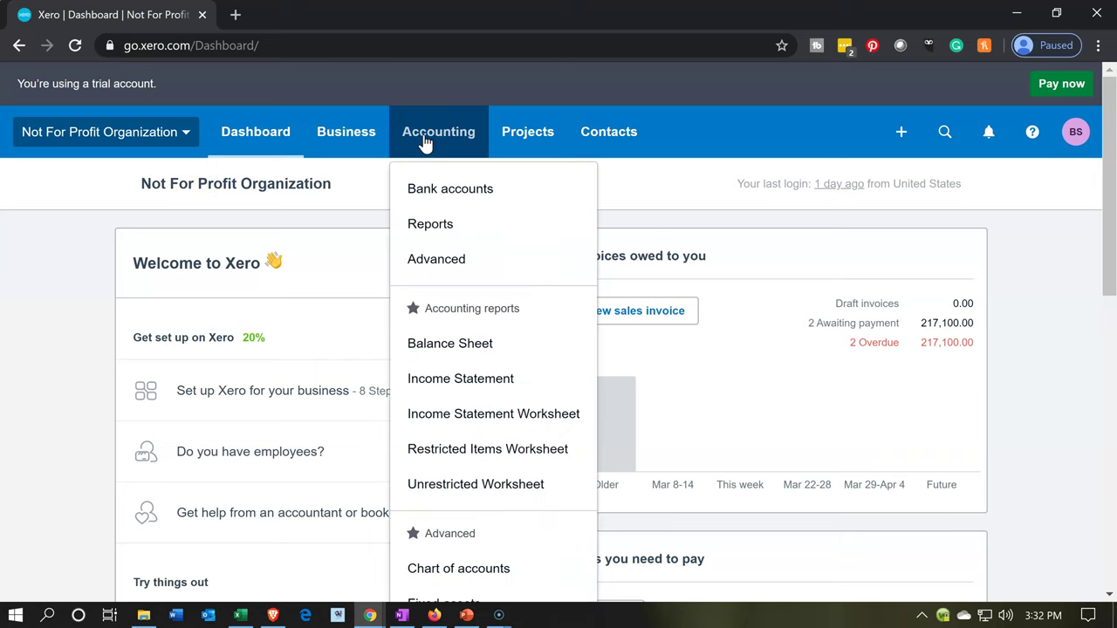
left_click(480, 417)
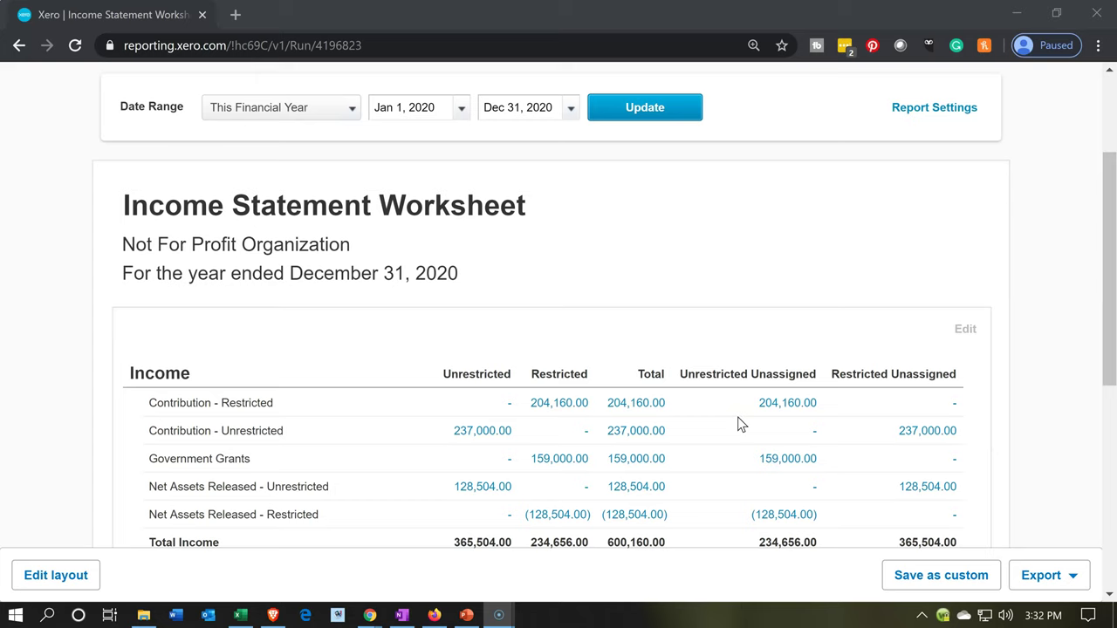
Examine the Income section of the worksheet, comparing the Unrestricted, Restricted, Total, Unrestricted Unassigned and Restricted Unassigned columns.
scroll(738, 426, "down", 1)
left_click(685, 374)
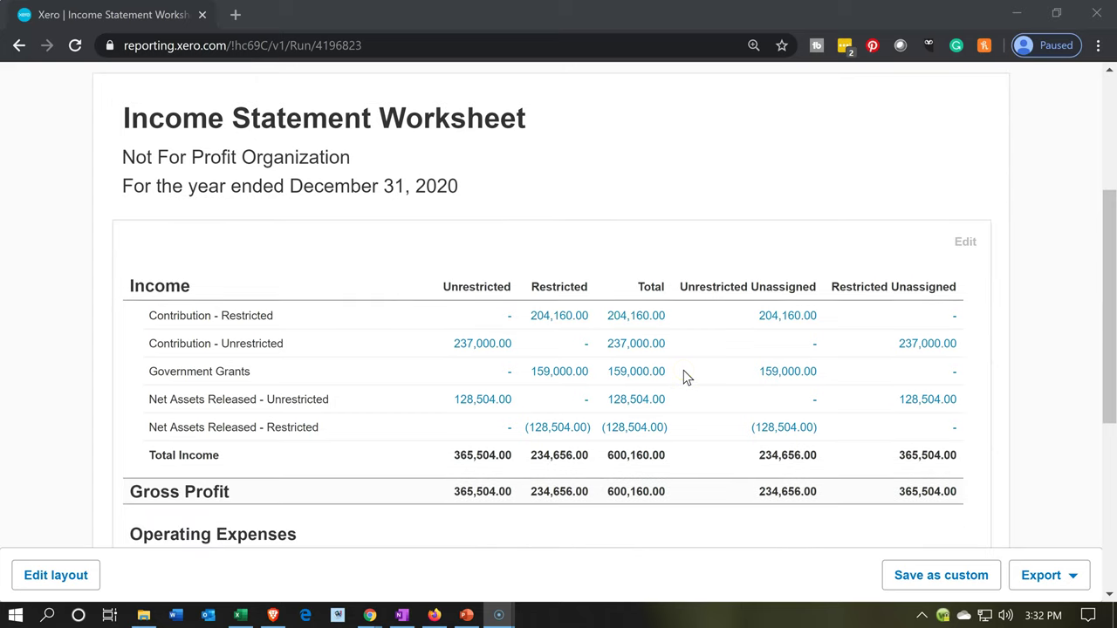
left_click(747, 335)
left_click(796, 333)
left_click(423, 343)
left_click(570, 335)
left_click(715, 329)
left_click(778, 315)
left_click(818, 301)
left_click(946, 306)
left_click(524, 294)
left_click(661, 377)
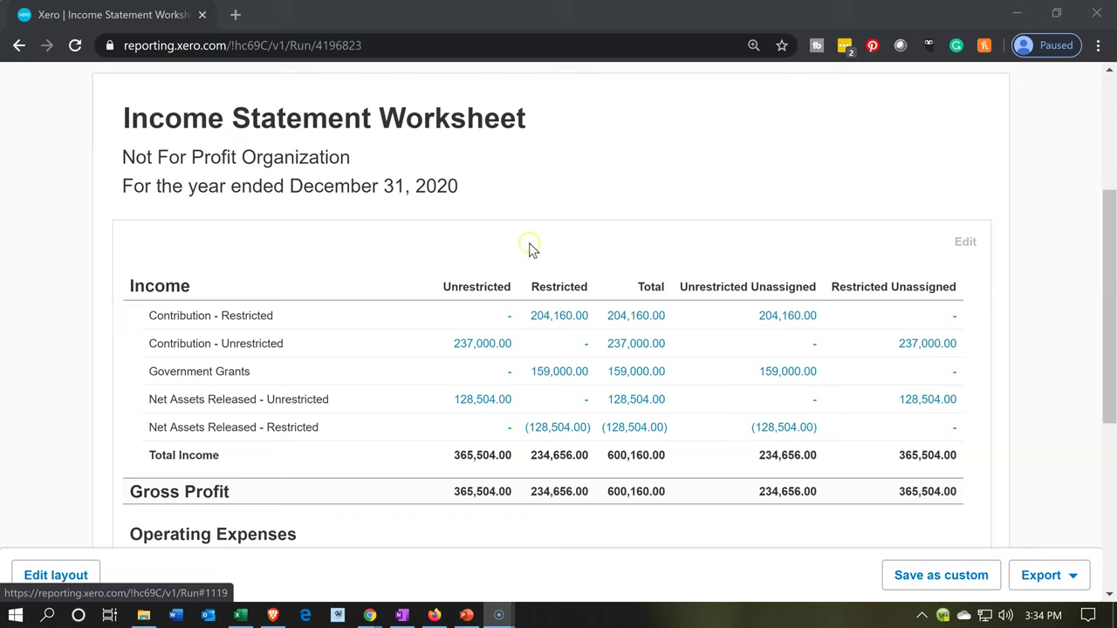
Duplicate the browser tab holding the Income Statement Worksheet and return to the original tab.
right_click(154, 19)
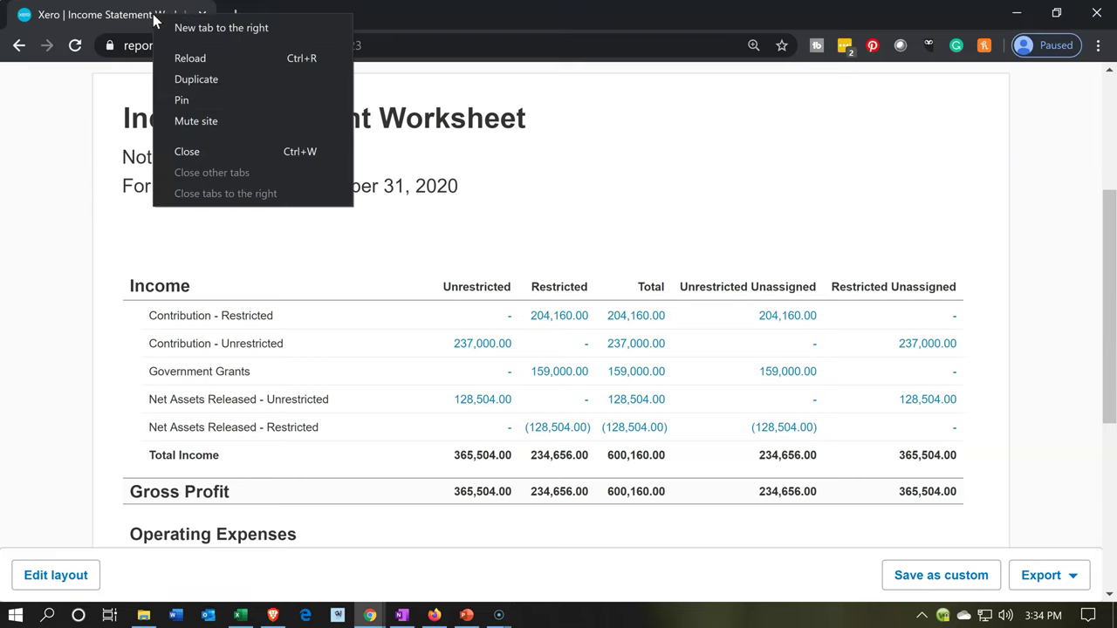
left_click(168, 78)
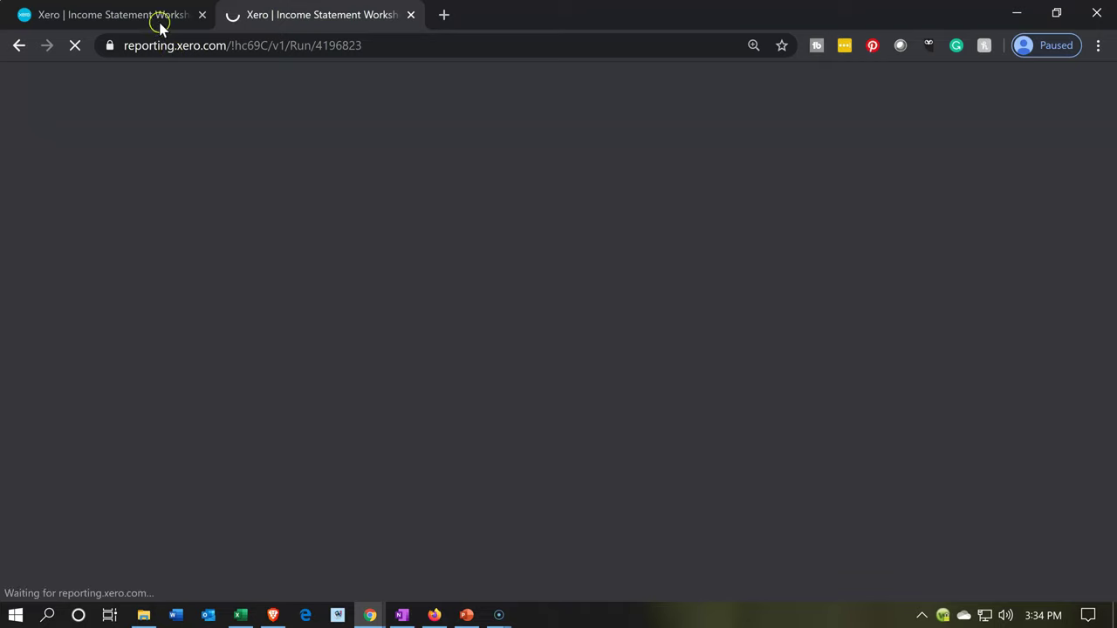
left_click(157, 18)
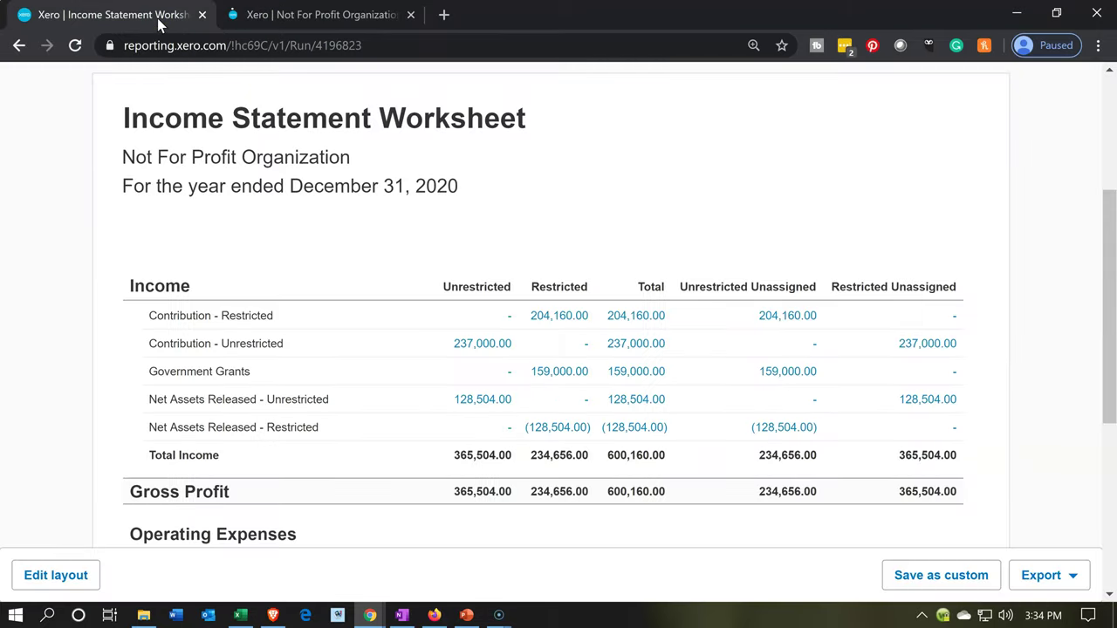
Go through the organization settings to the advanced accounting settings and open the tracking categories.
scroll(486, 282, "up", 3)
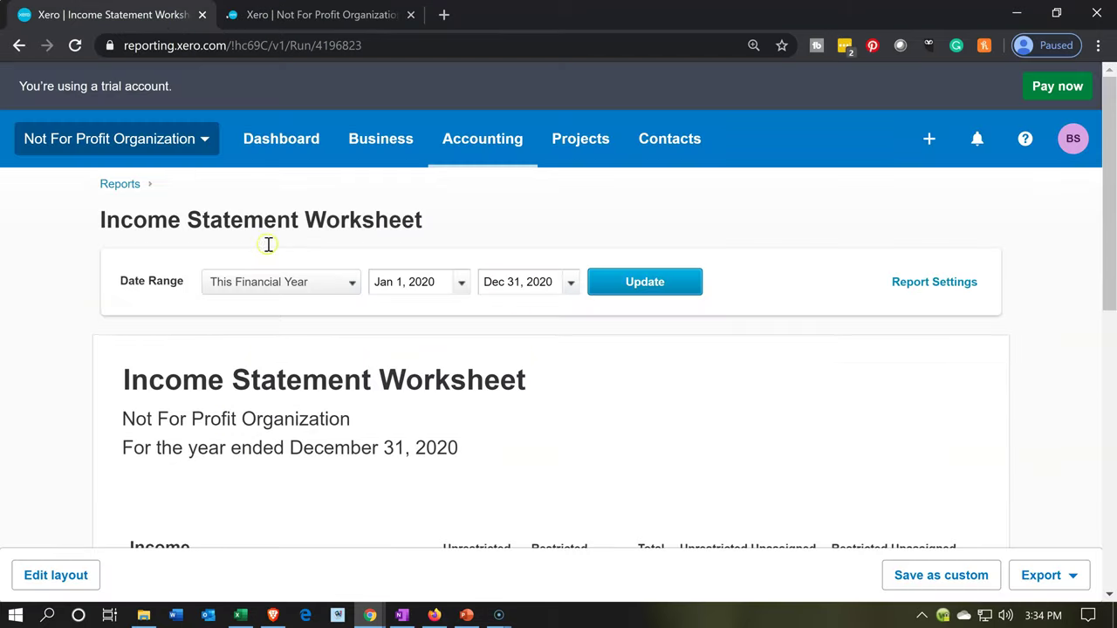
left_click(209, 156)
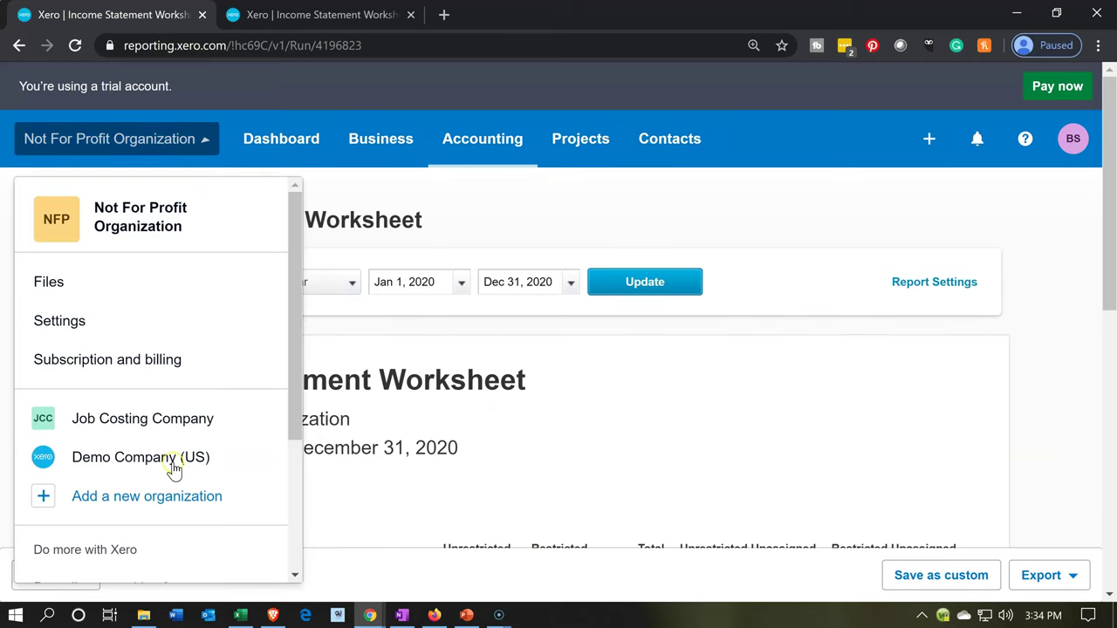
left_click(91, 323)
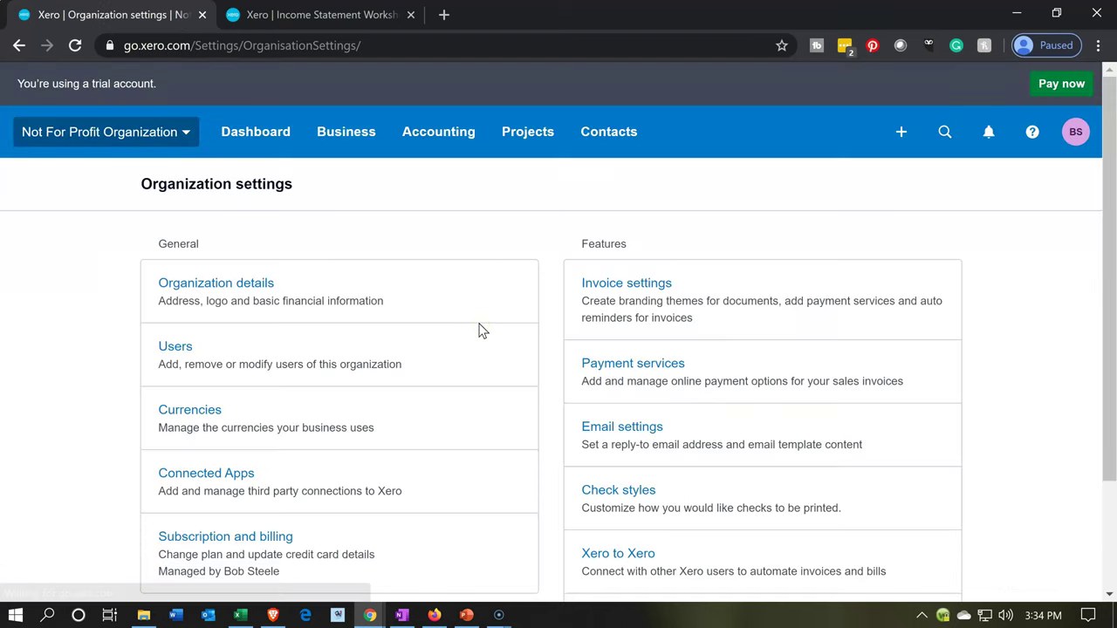
scroll(481, 327, "down", 2)
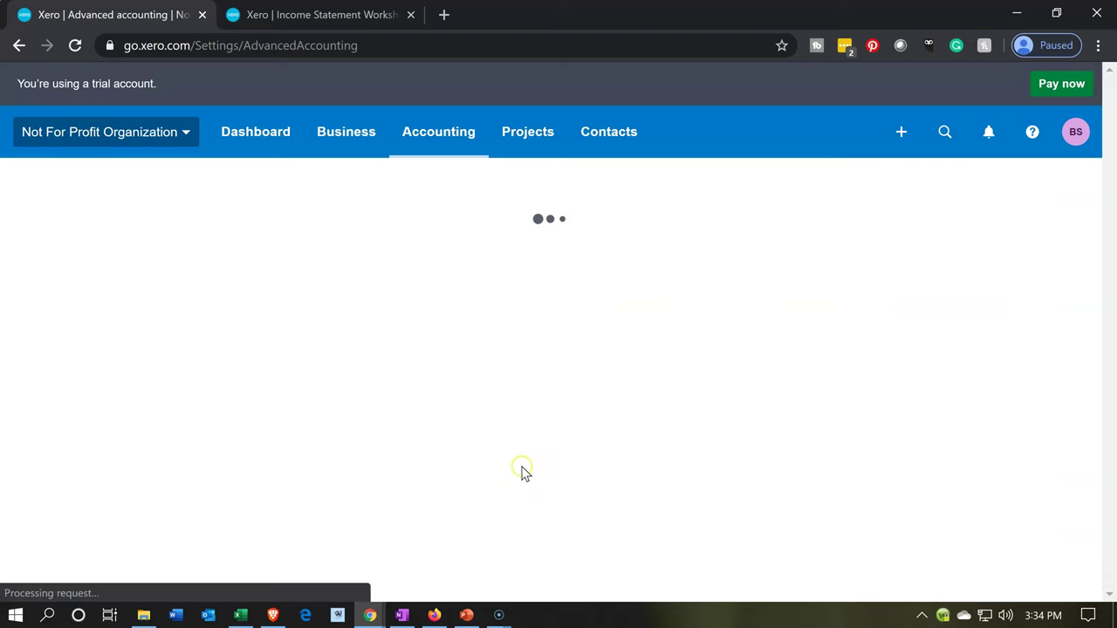
scroll(524, 471, "down", 1)
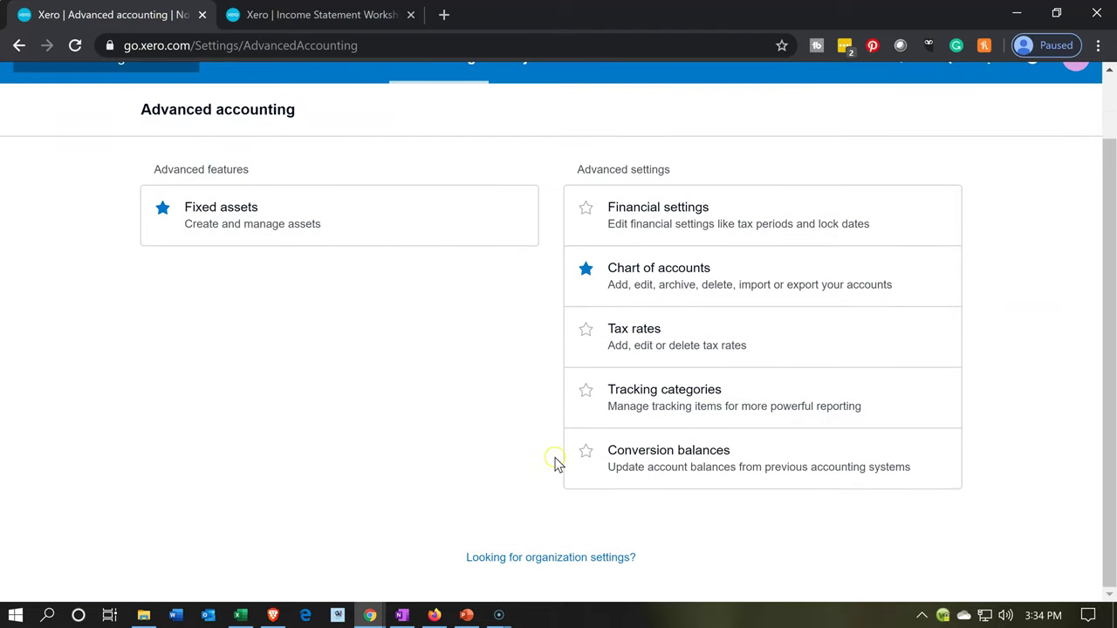
left_click(735, 406)
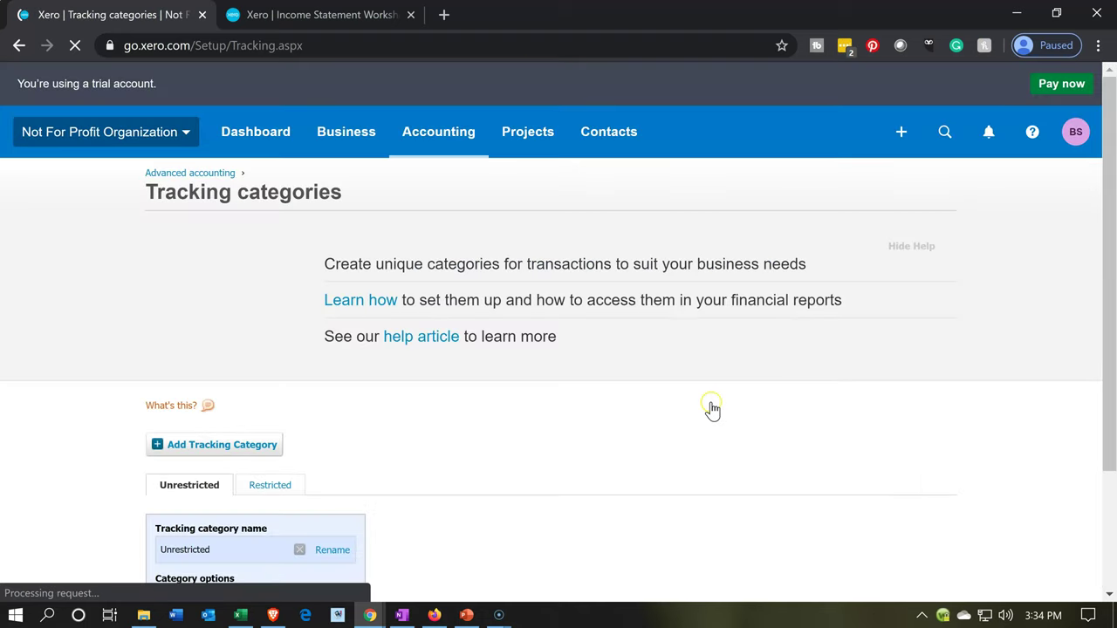
Review the existing category options of the Unrestricted tracking category.
left_click(614, 428)
scroll(613, 429, "down", 2)
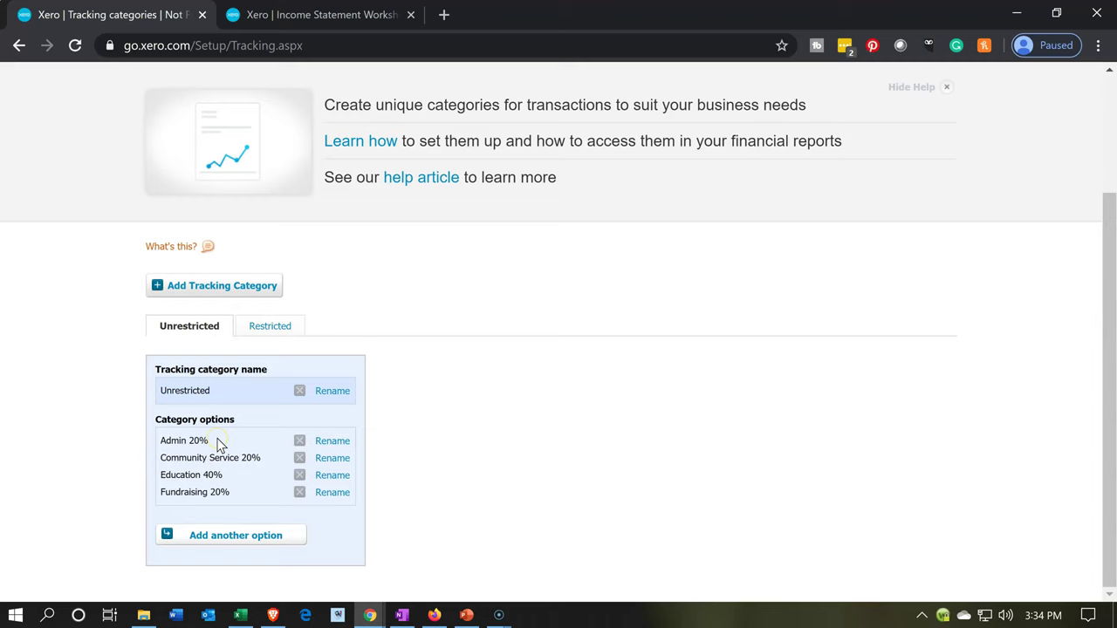
left_click(217, 349)
left_click(229, 447)
left_click(241, 347)
left_click(239, 372)
left_click(261, 335)
Add a category option named "NA Unrestricted" to the Unrestricted tracking category and save it.
left_click(245, 548)
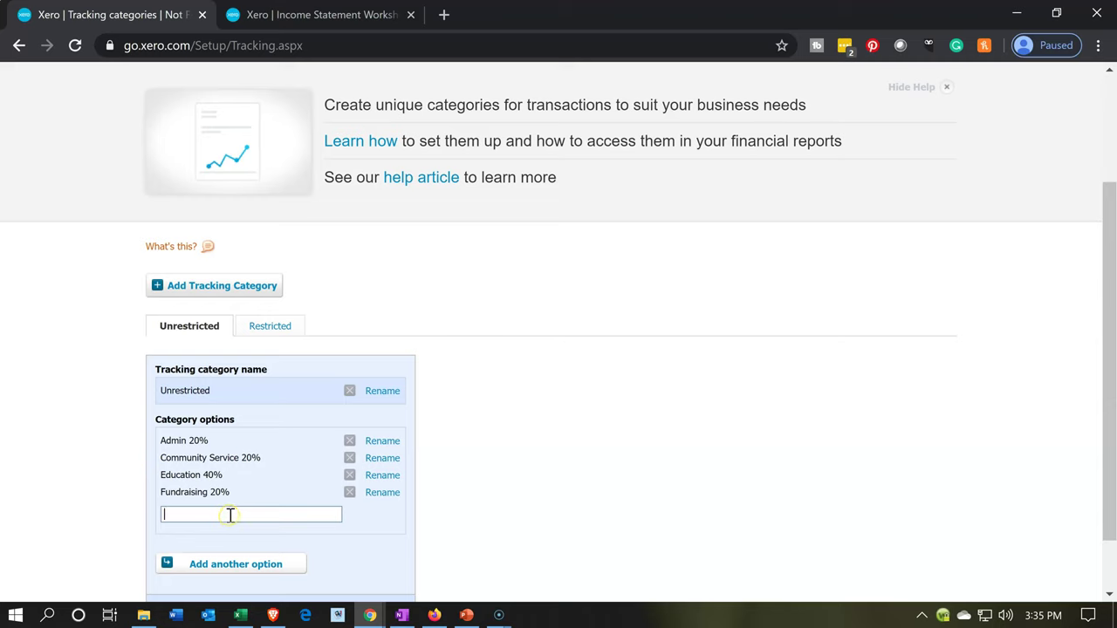
type("NA Unrestricted")
left_click(127, 499)
left_click(106, 550)
scroll(106, 556, "down", 1)
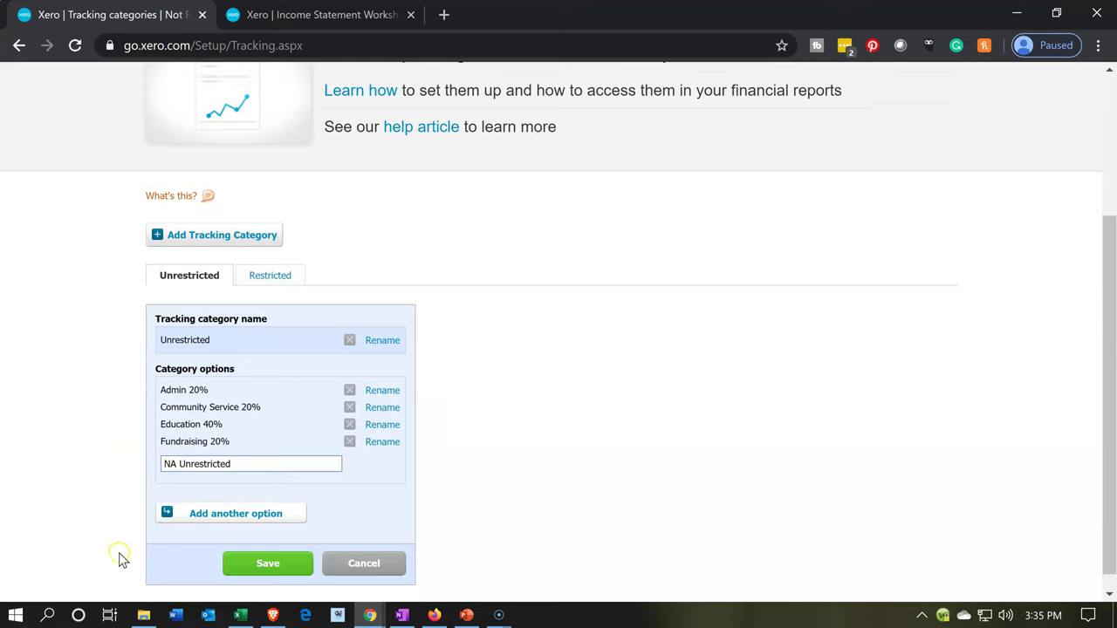
left_click(268, 545)
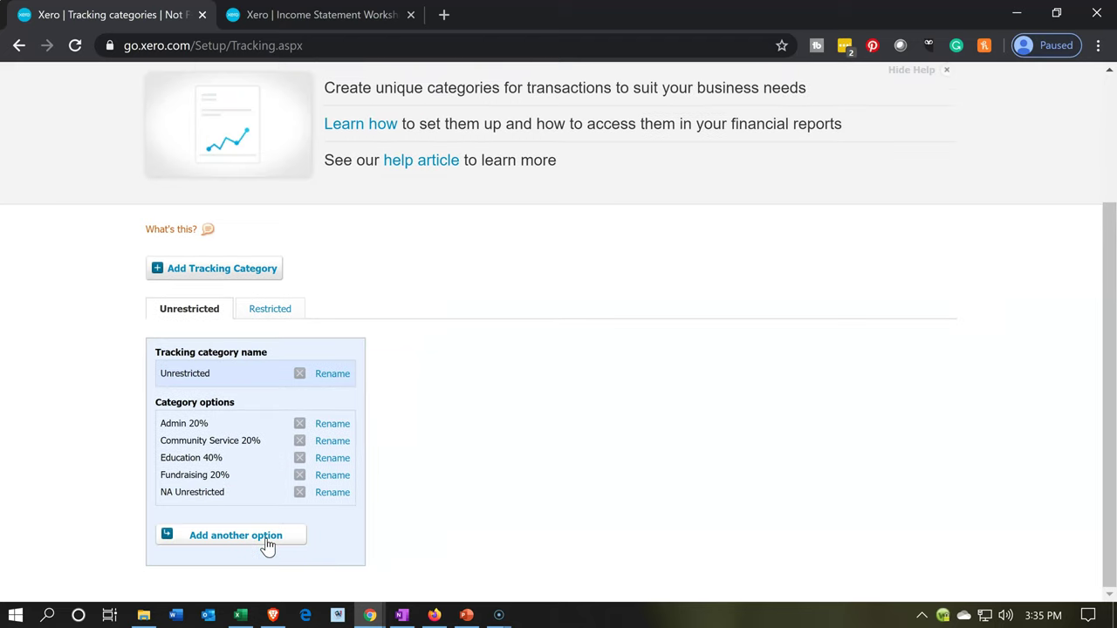
left_click(218, 494)
left_click(217, 389)
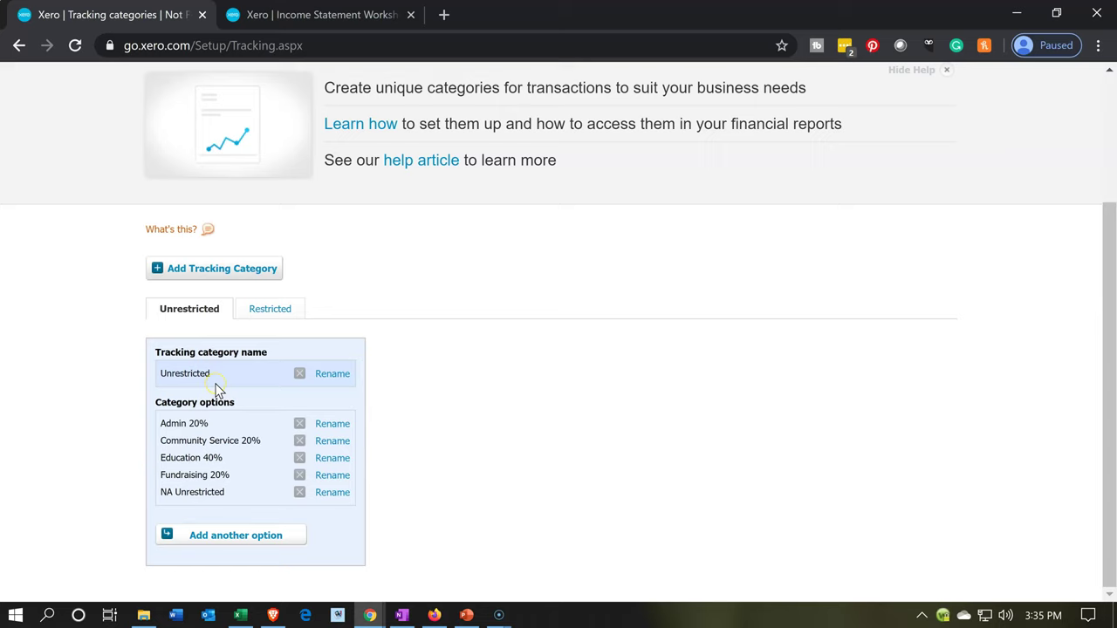
Switch to the Restricted tracking category and enter "NA Restricted" as a new category option.
left_click(263, 312)
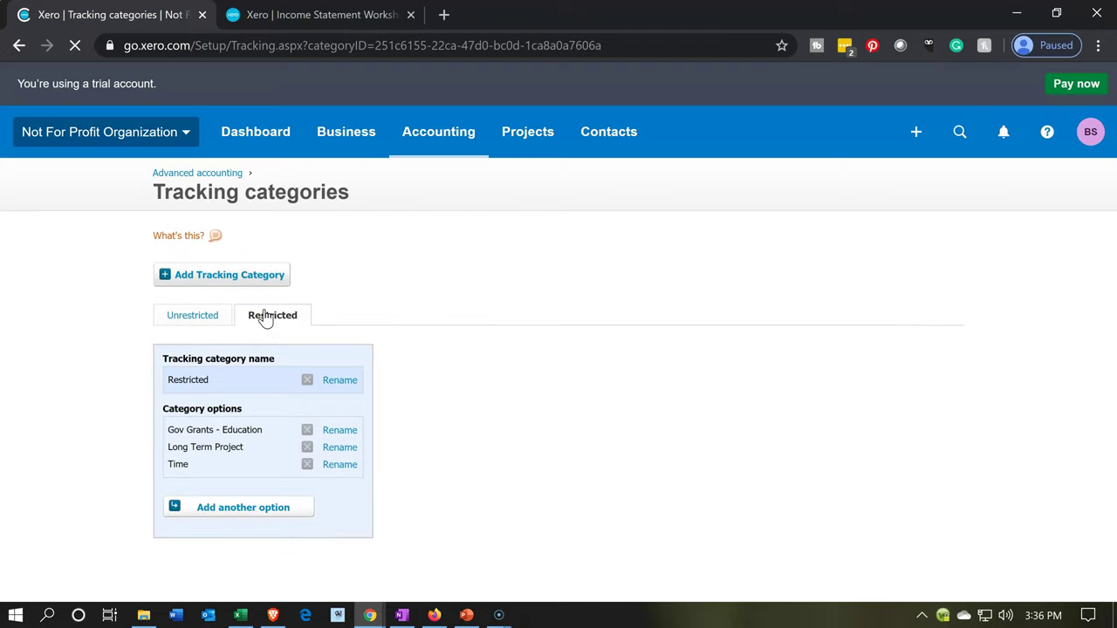
left_click(244, 414)
scroll(244, 437, "down", 2)
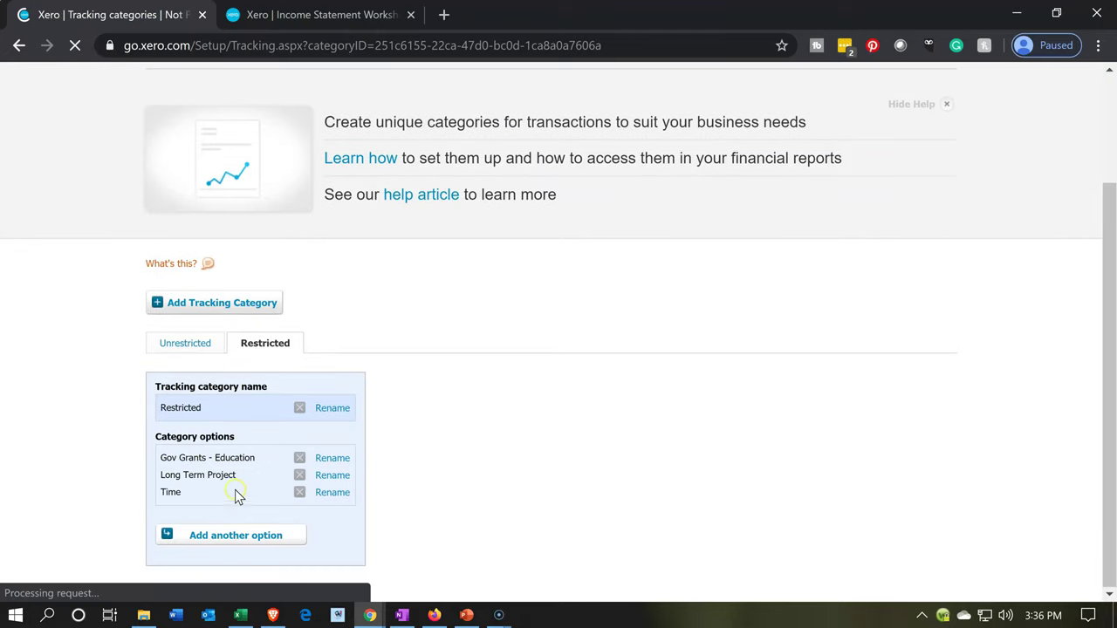
left_click(234, 545)
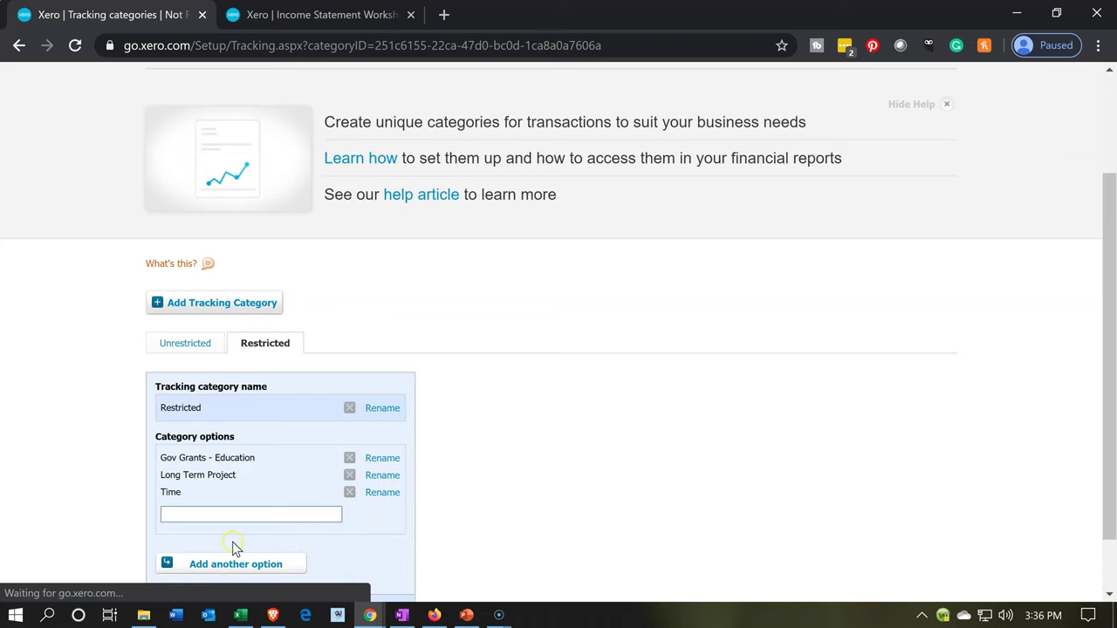
scroll(209, 515, "down", 1)
left_click(178, 441)
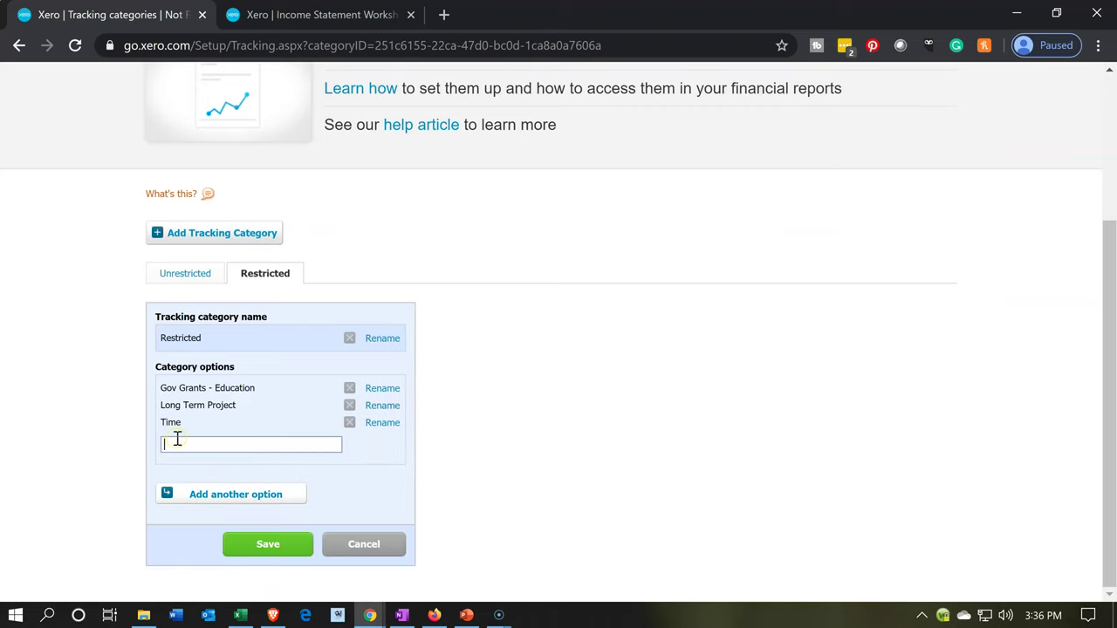
type("NA")
type("-Restricted")
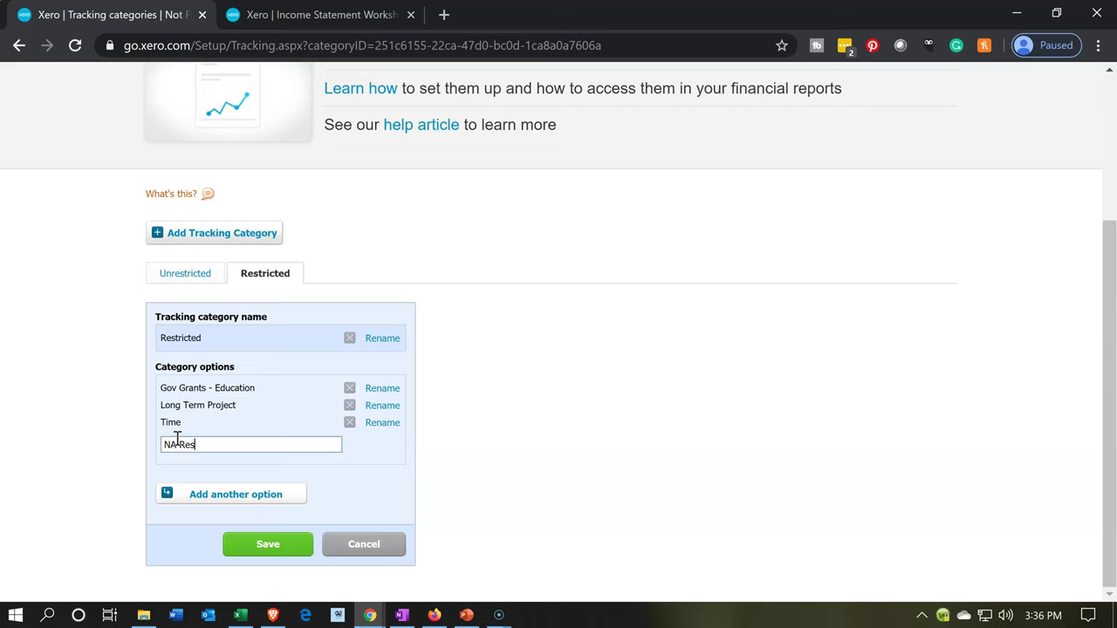
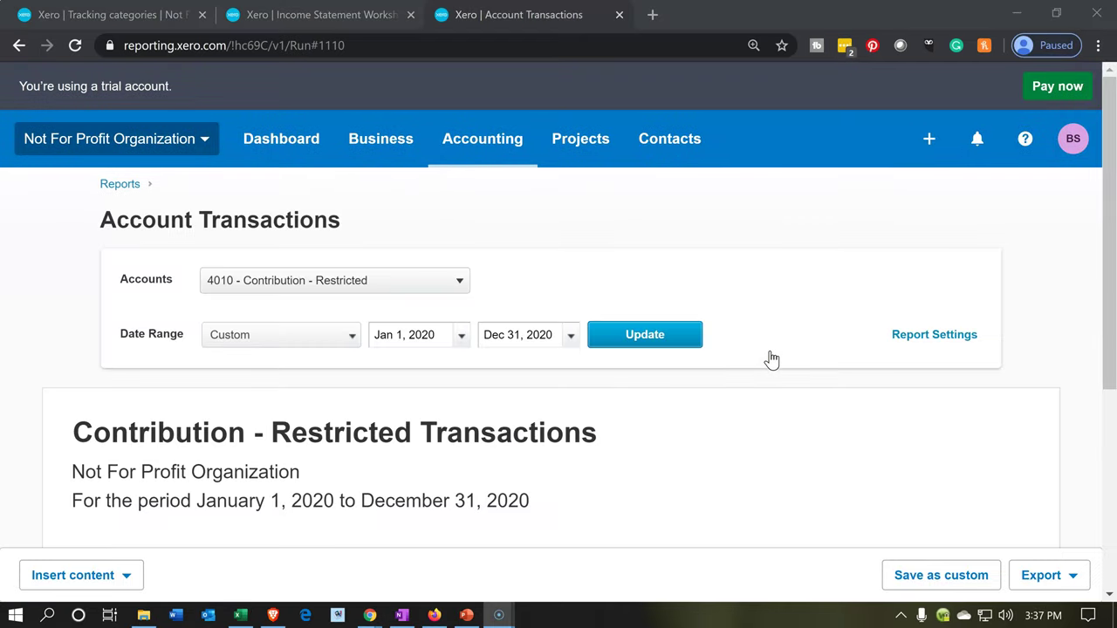
View the Contribution - Restricted account transactions and duplicate that report's browser tab, staying on the copy.
scroll(772, 360, "down", 1)
scroll(772, 359, "down", 3)
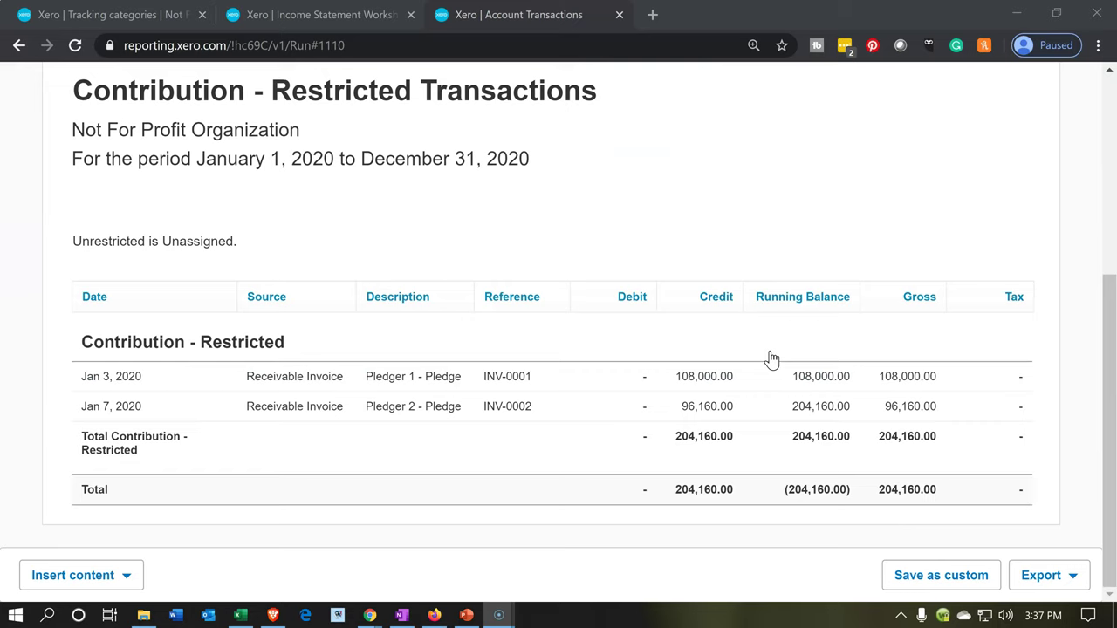
right_click(566, 17)
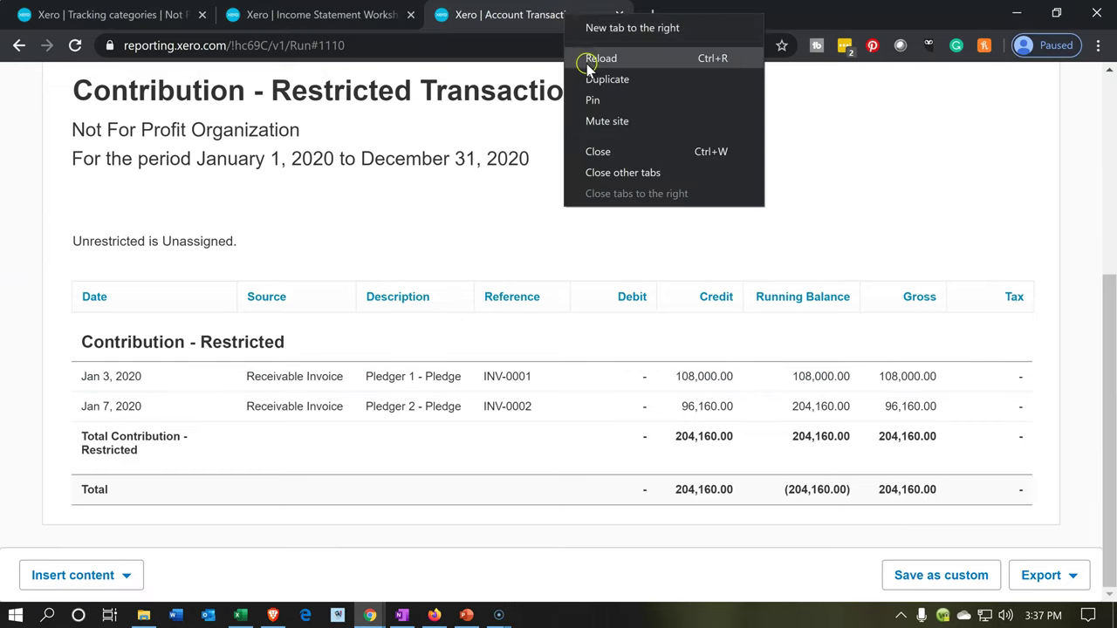
left_click(596, 80)
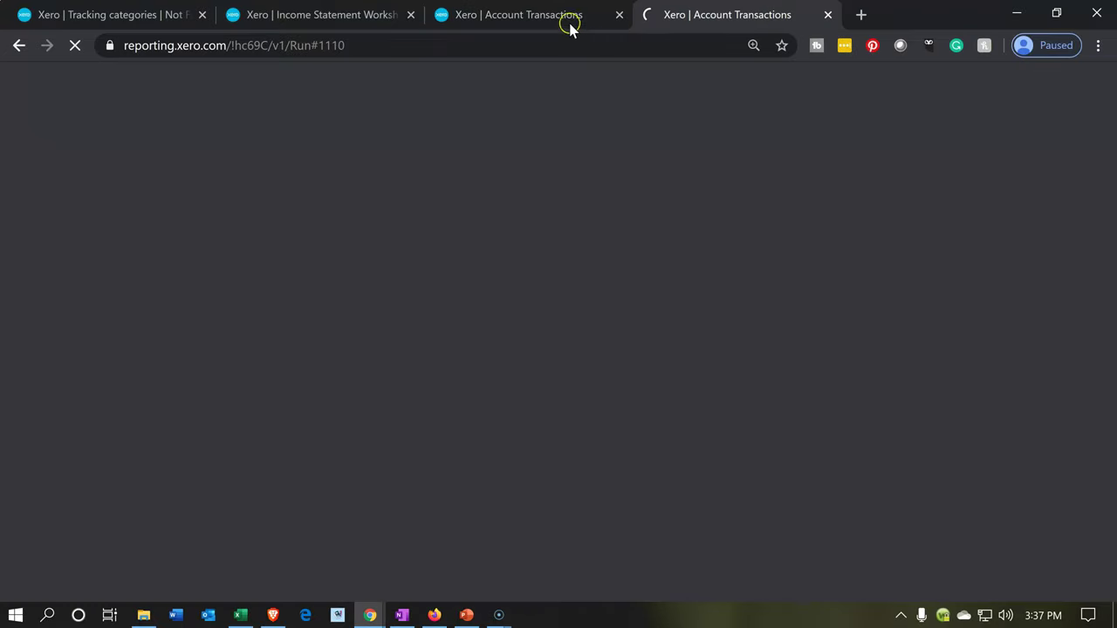
left_click_drag(558, 17, 759, 21)
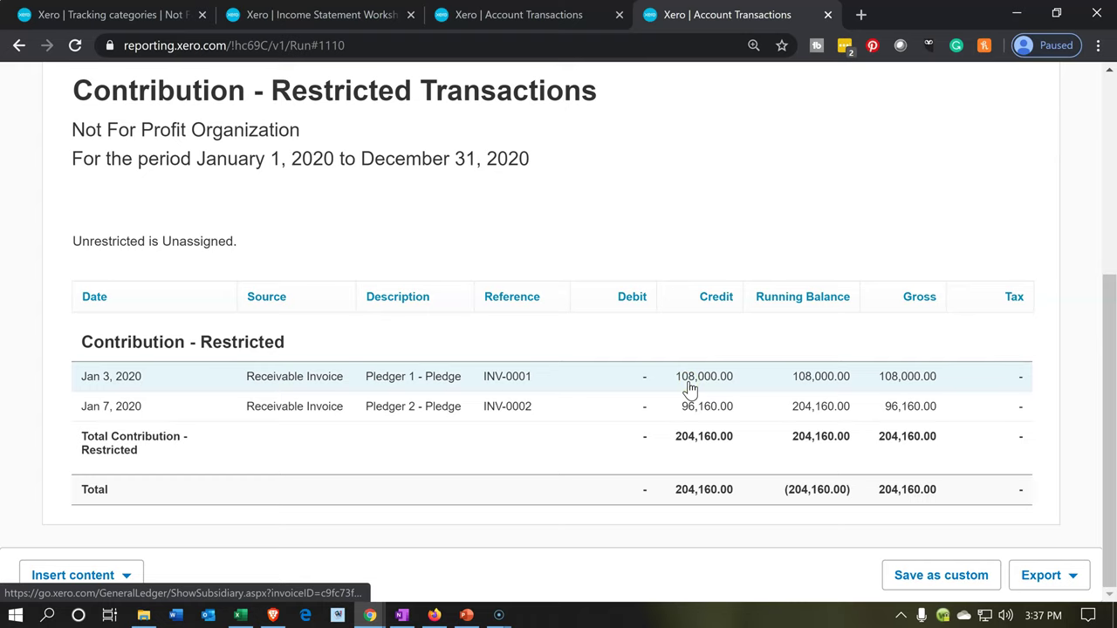
Open the 108,000.00 pledge invoice dated Jan 3, 2020 from the transactions report for editing.
left_click(689, 389)
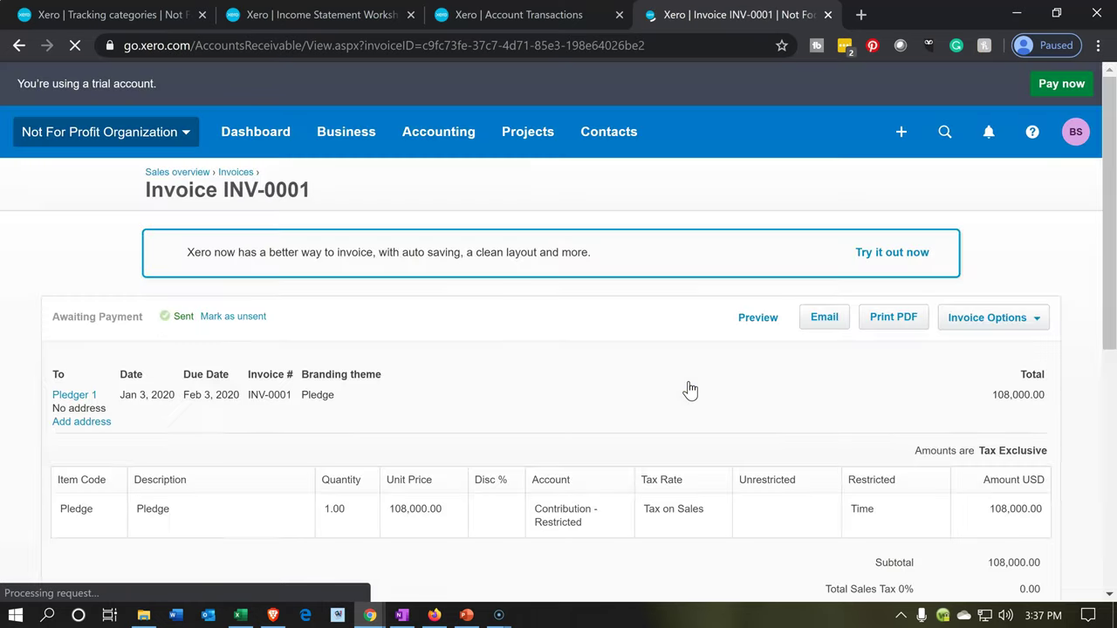
scroll(1014, 250, "down", 1)
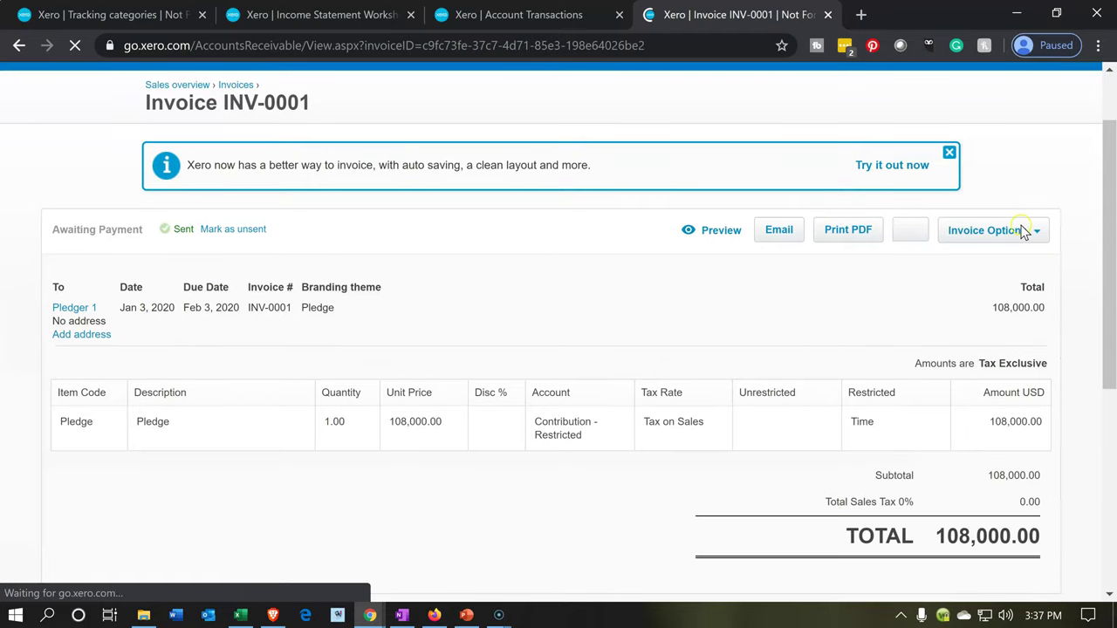
left_click(1024, 231)
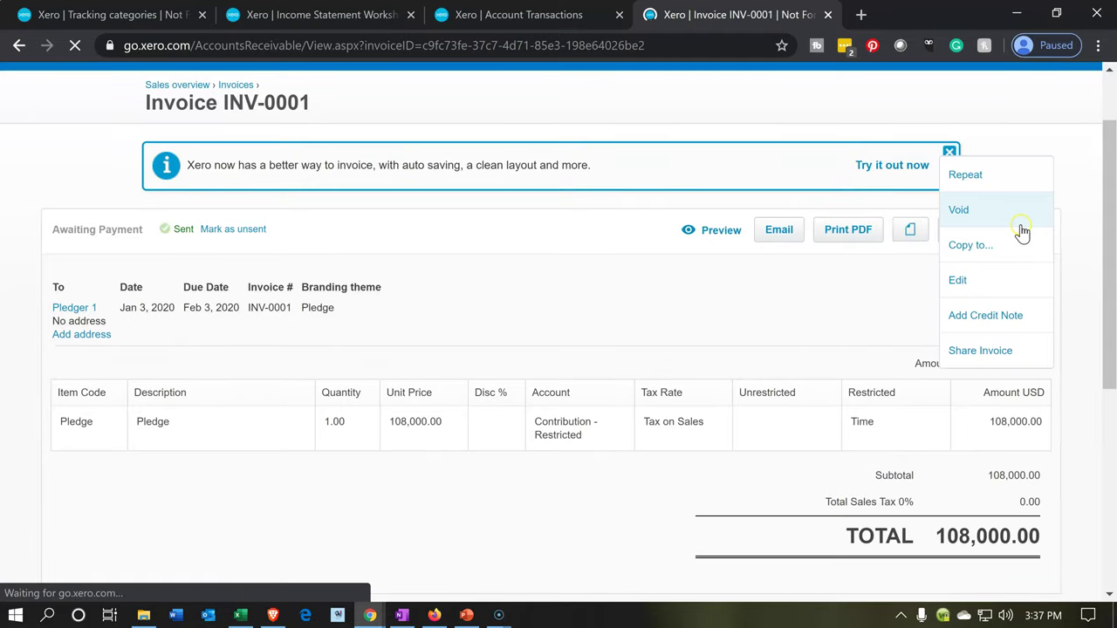
left_click(990, 283)
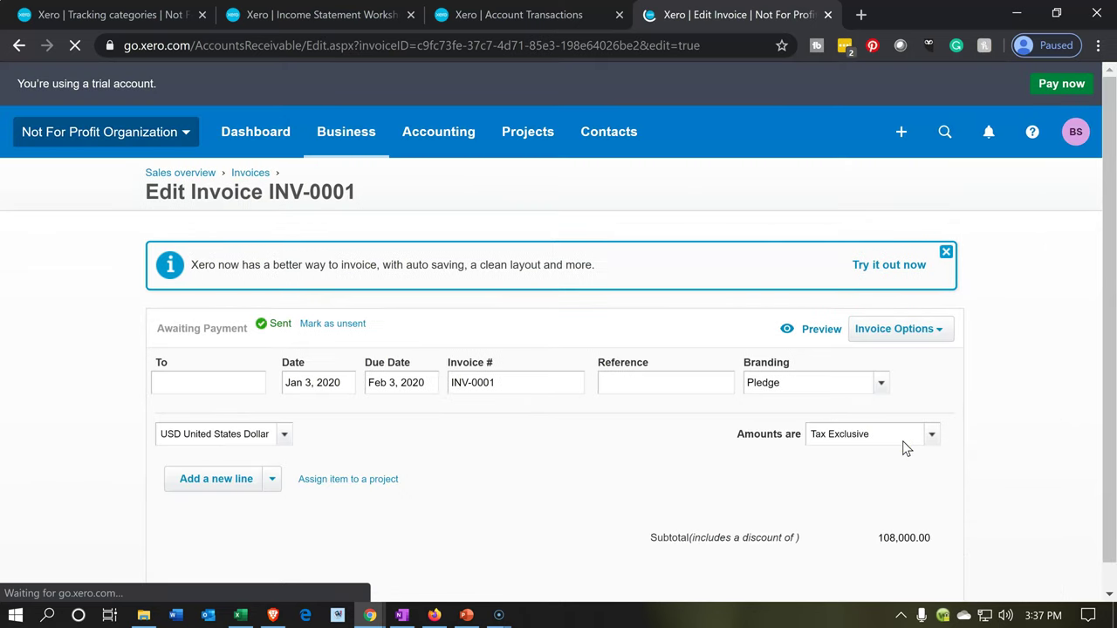
Assign NA Unrestricted as the Unrestricted tracking option on the 108,000.00 Pledge line and update the invoice.
scroll(902, 441, "down", 1)
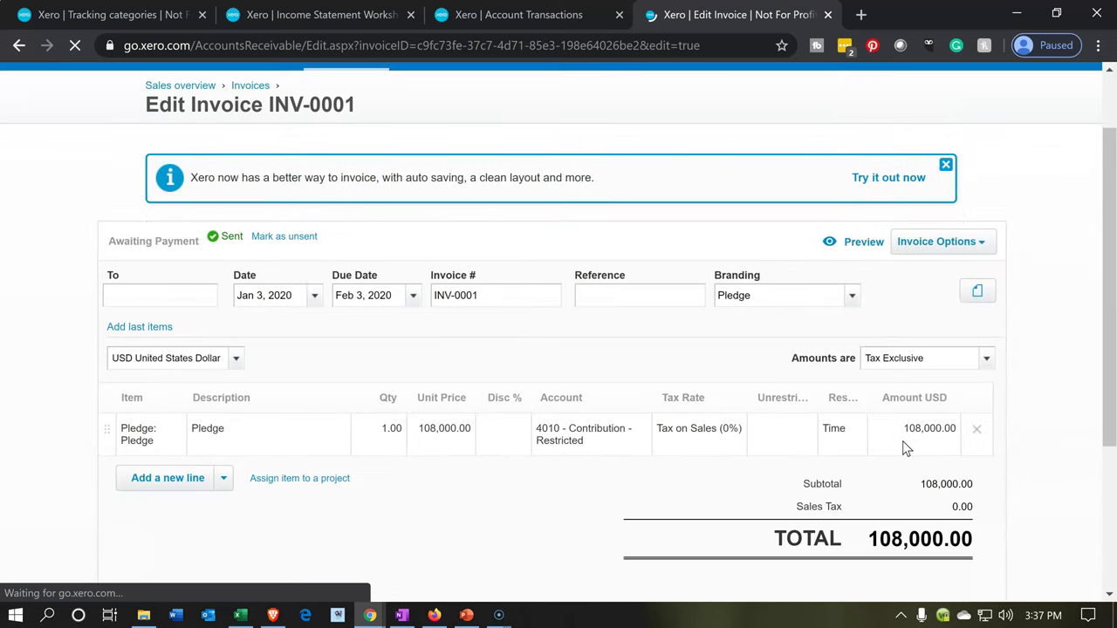
left_click(790, 434)
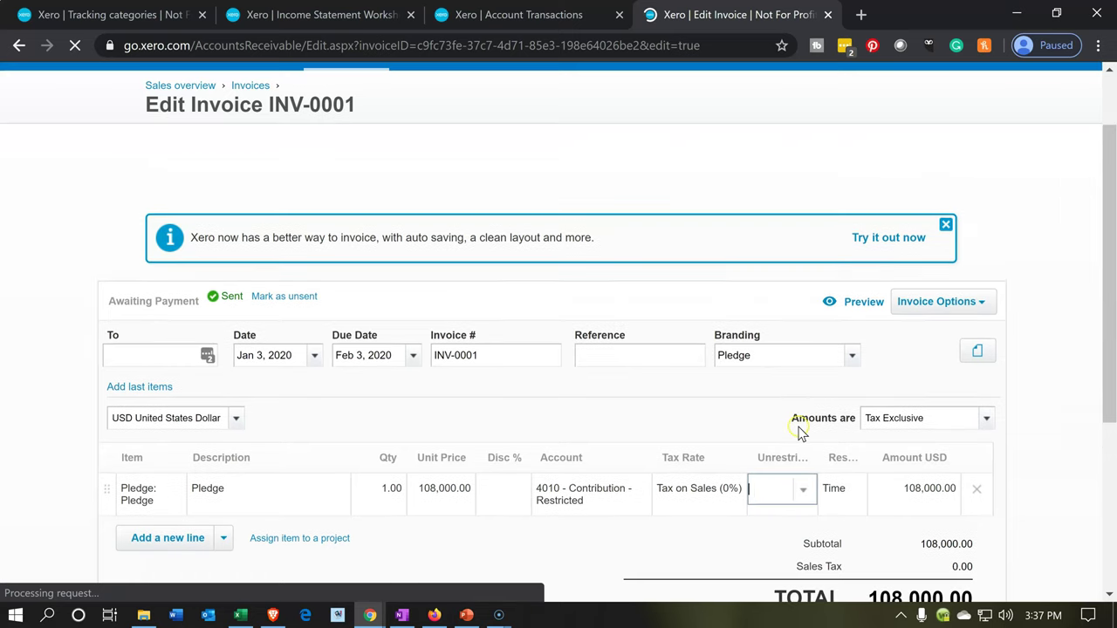
left_click(799, 491)
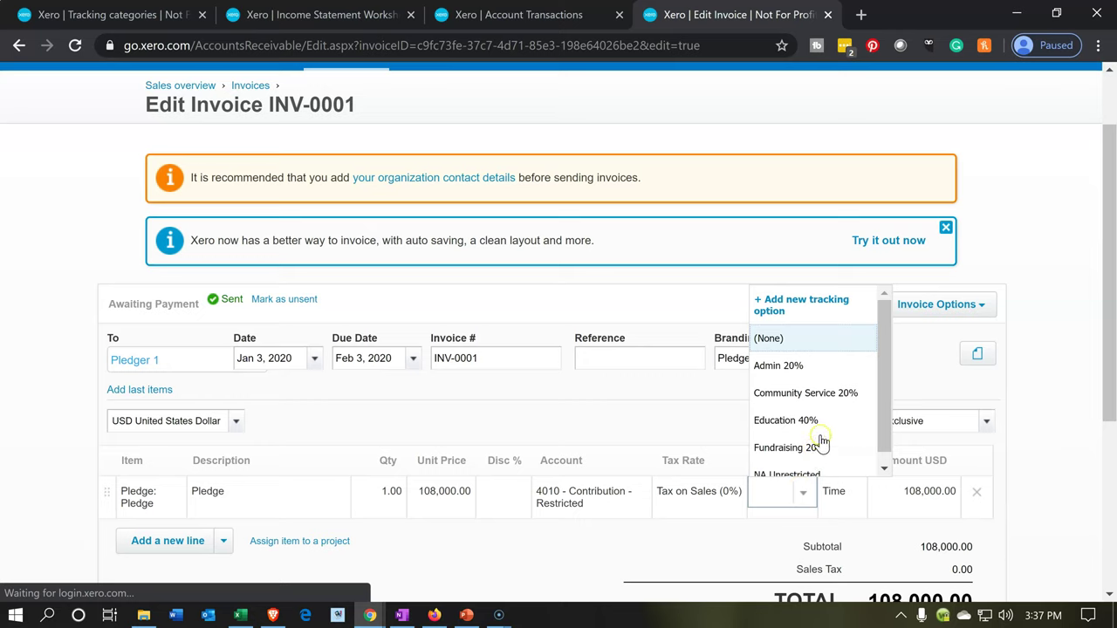
scroll(825, 406, "down", 1)
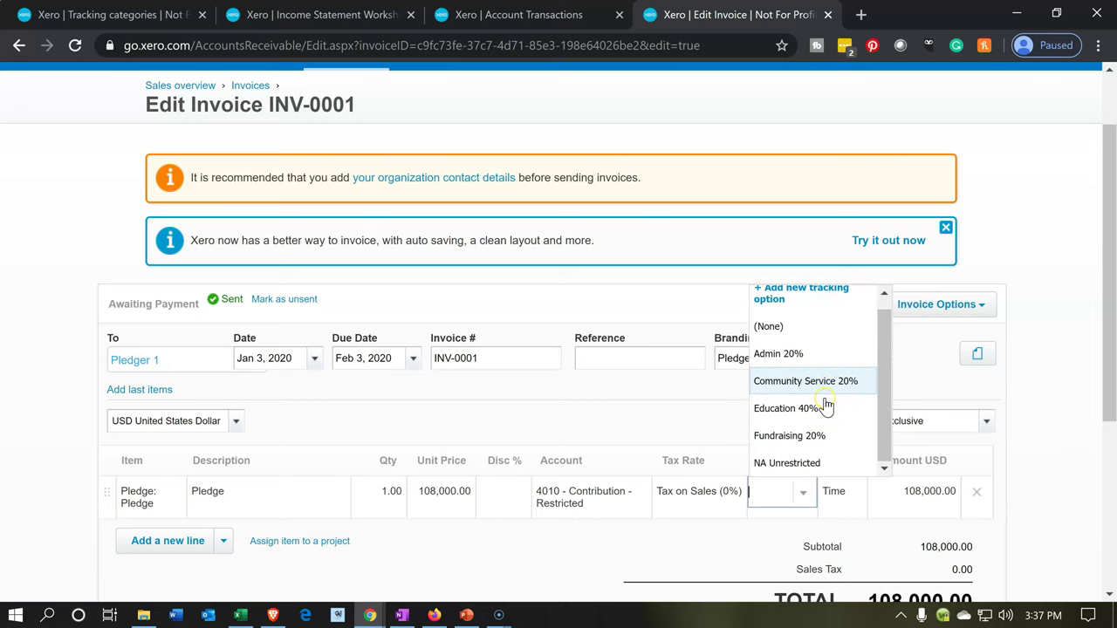
left_click(804, 464)
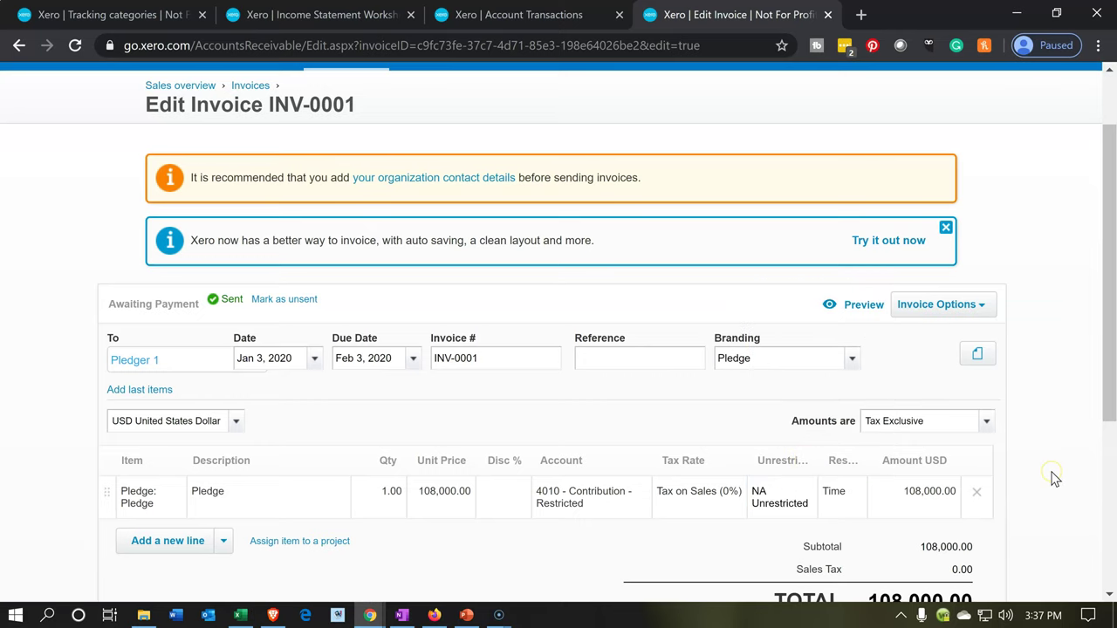
scroll(1055, 482, "down", 1)
scroll(1054, 482, "down", 2)
left_click(882, 428)
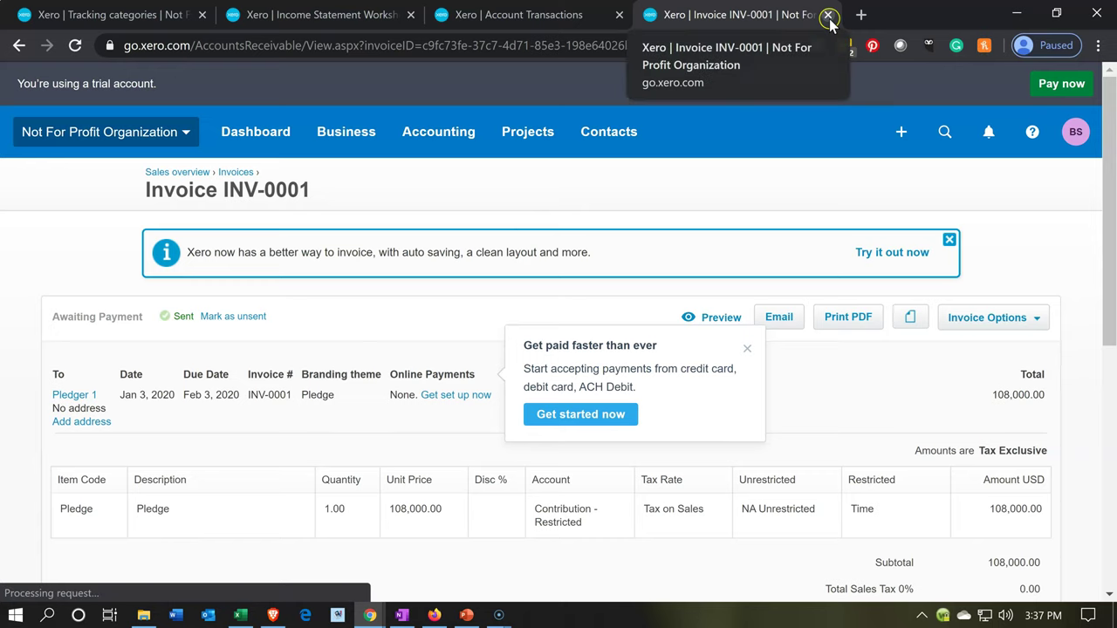
Close the updated invoice's browser tab and refresh the Contribution - Restricted transactions report.
left_click(829, 16)
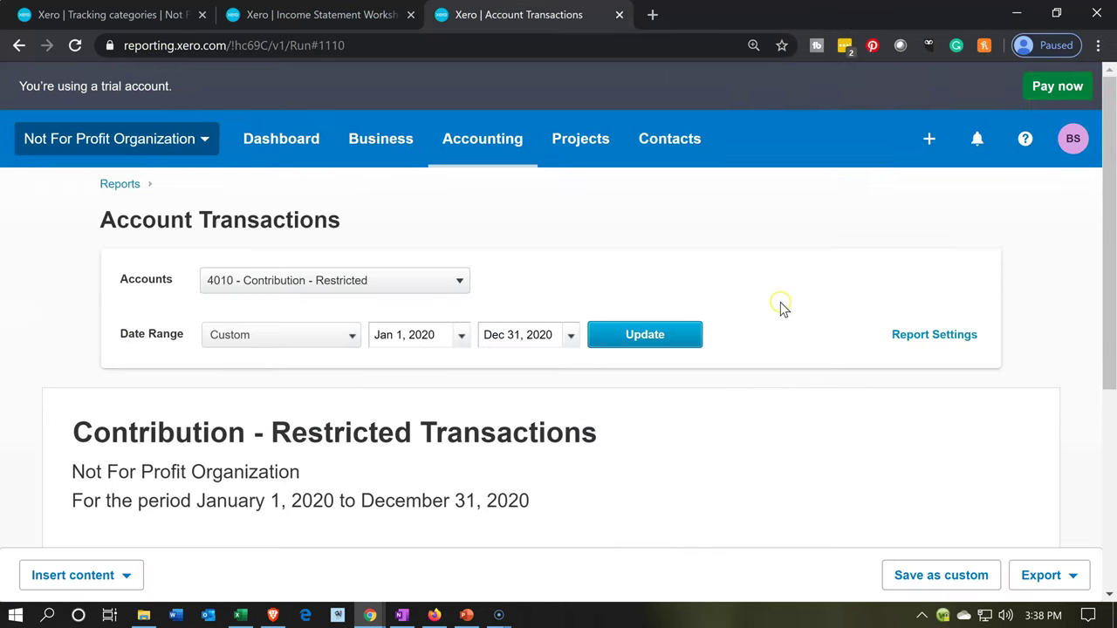
scroll(783, 310, "down", 1)
scroll(766, 374, "down", 3)
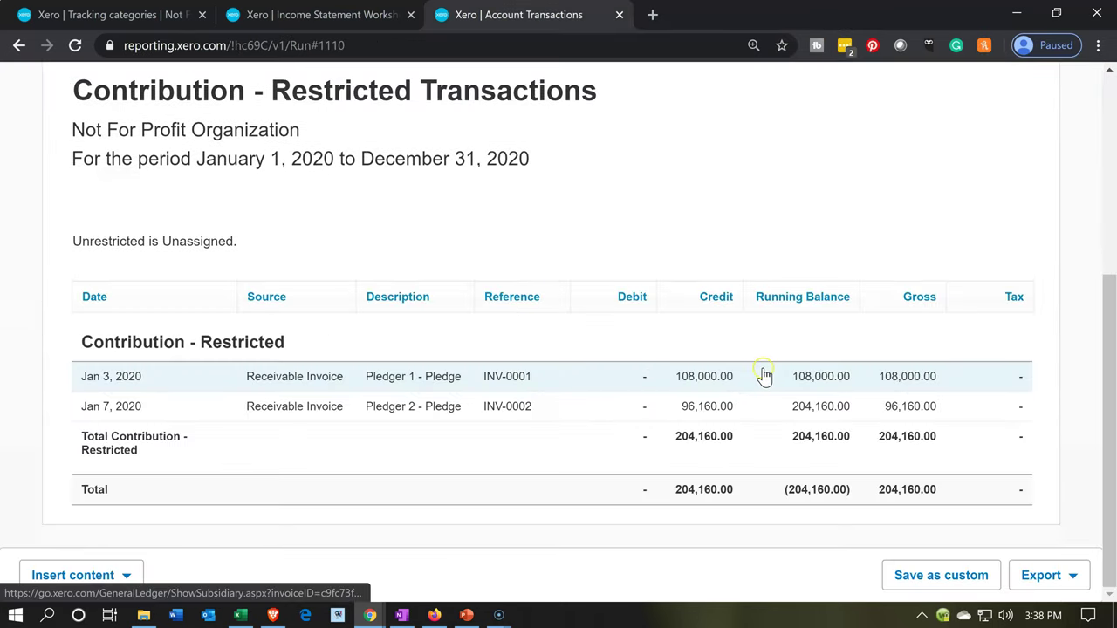
scroll(765, 375, "up", 3)
left_click(685, 262)
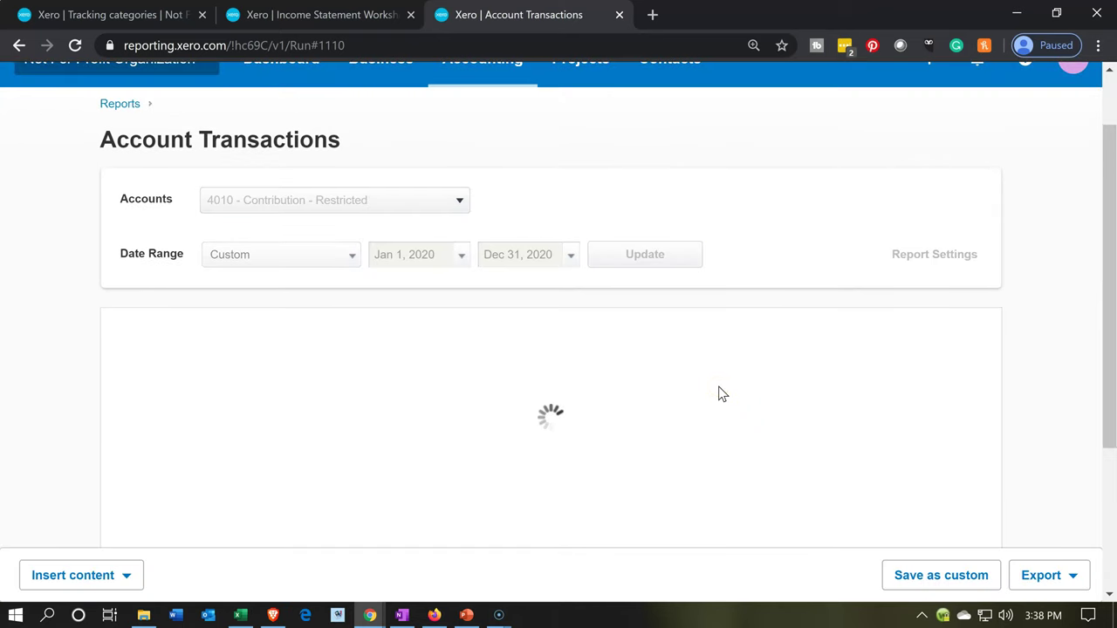
scroll(723, 395, "down", 3)
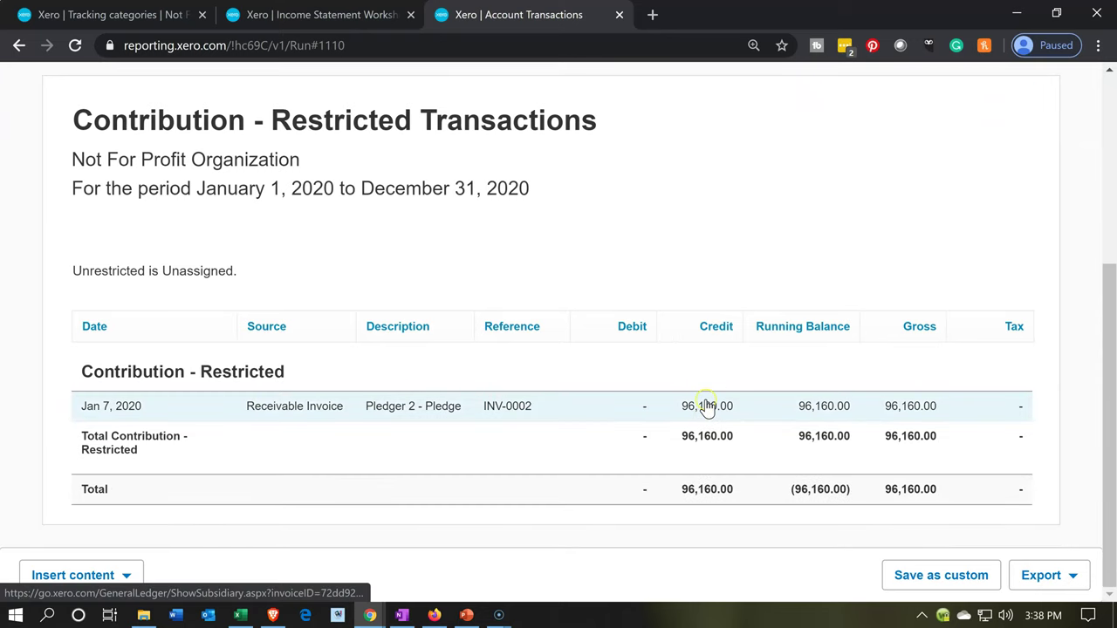
Open the 96,160.00 pledge invoice dated Jan 7, 2020 from the transactions report for editing.
left_click(707, 409)
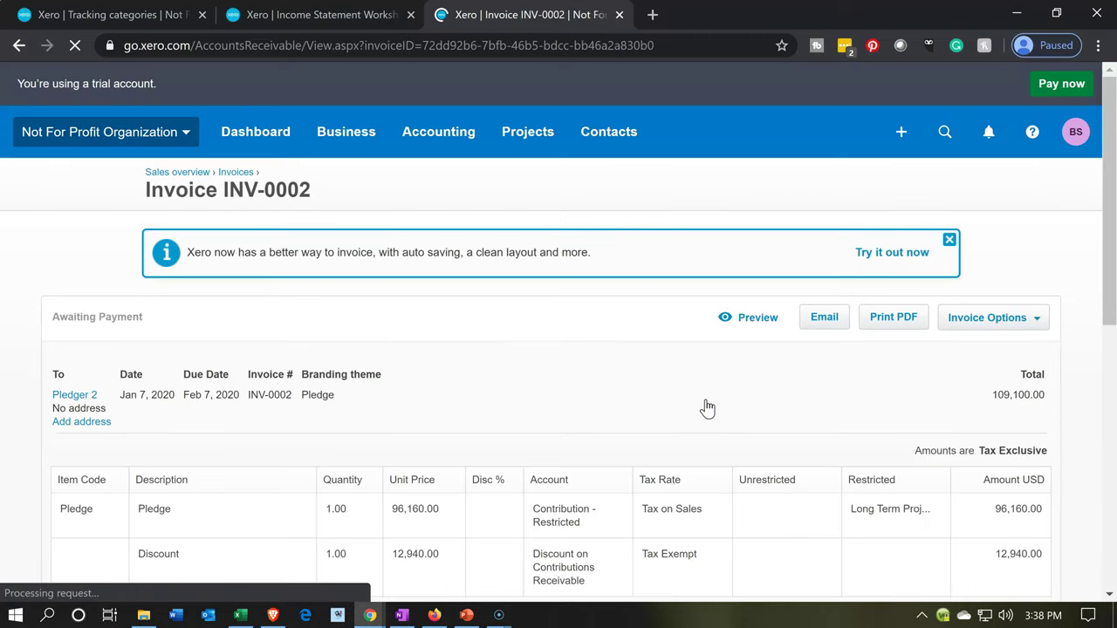
scroll(707, 409, "down", 3)
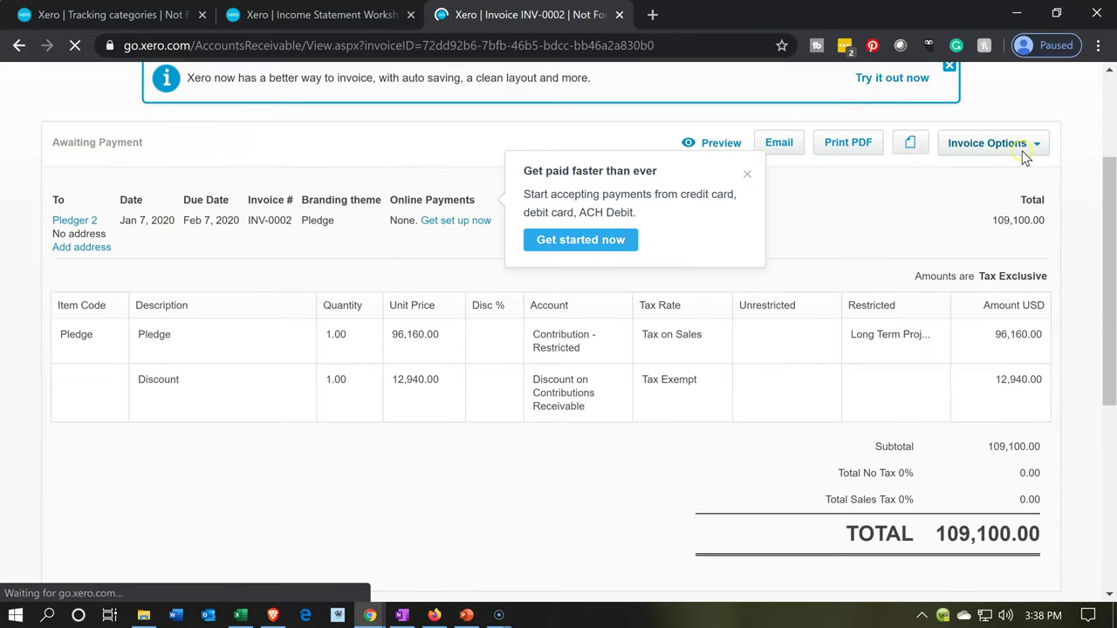
left_click(1024, 155)
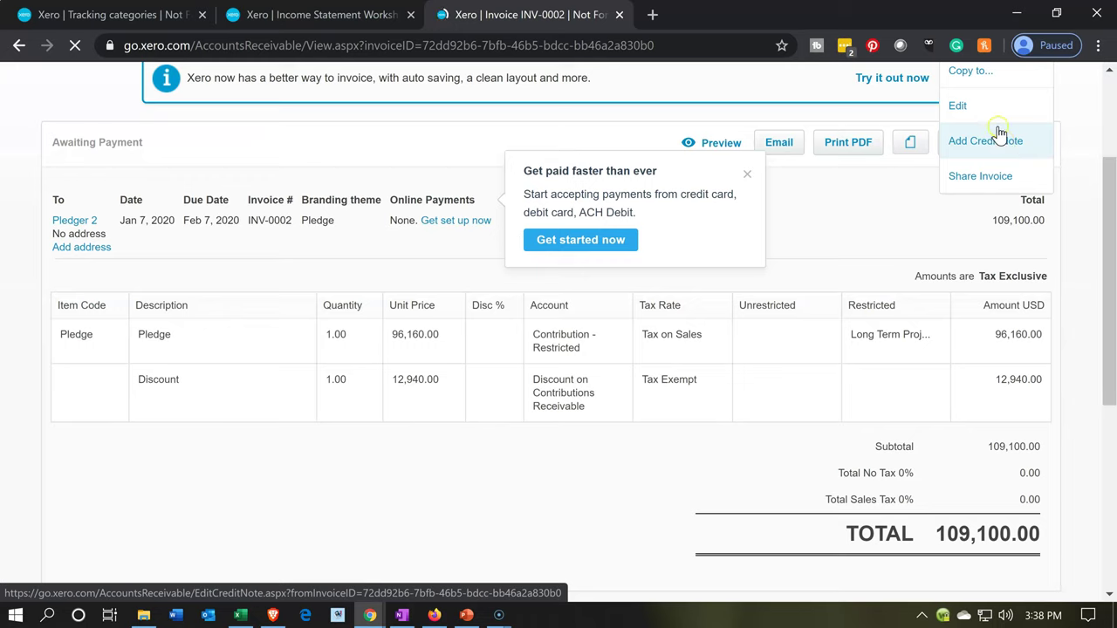
left_click(994, 119)
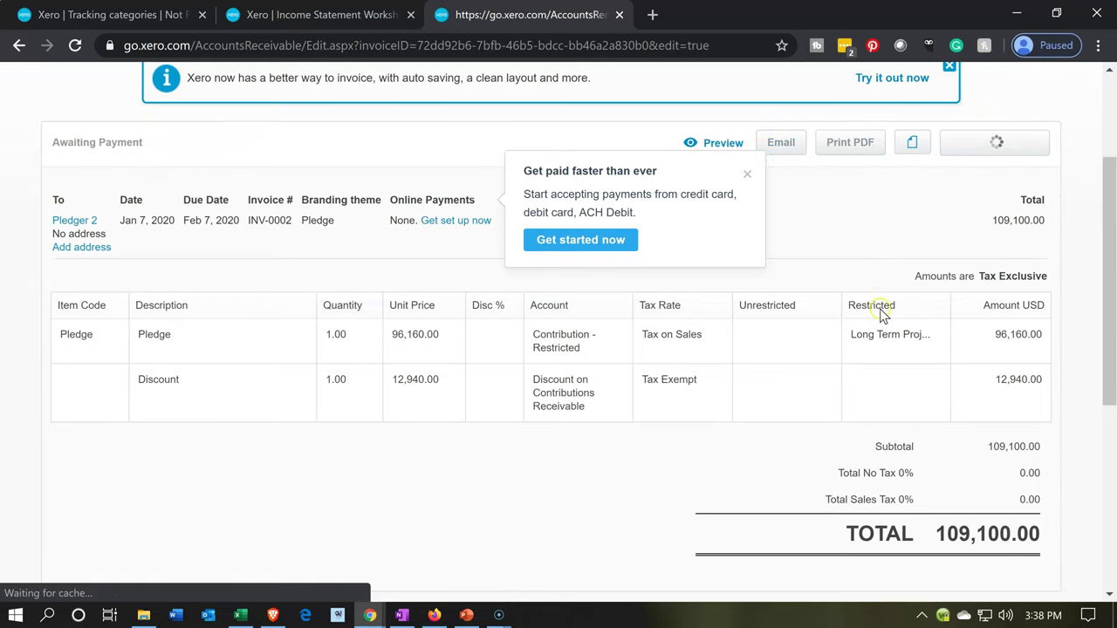
Set the Unrestricted tracking option of the 96,160.00 Pledge line to NA Unrestricted and update the invoice.
scroll(879, 306, "down", 2)
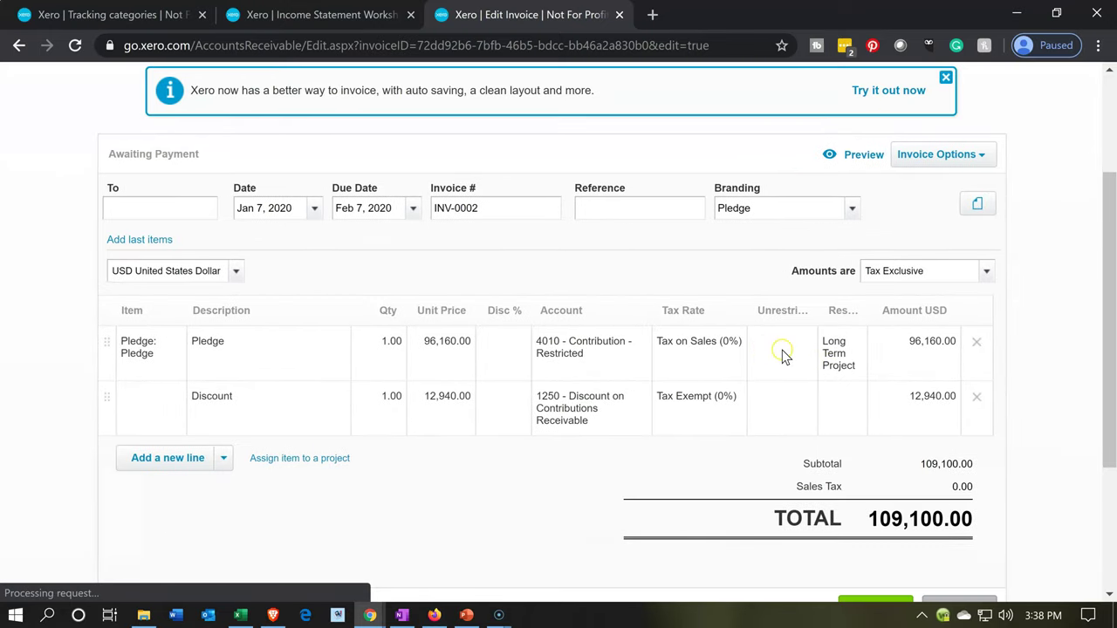
left_click(792, 346)
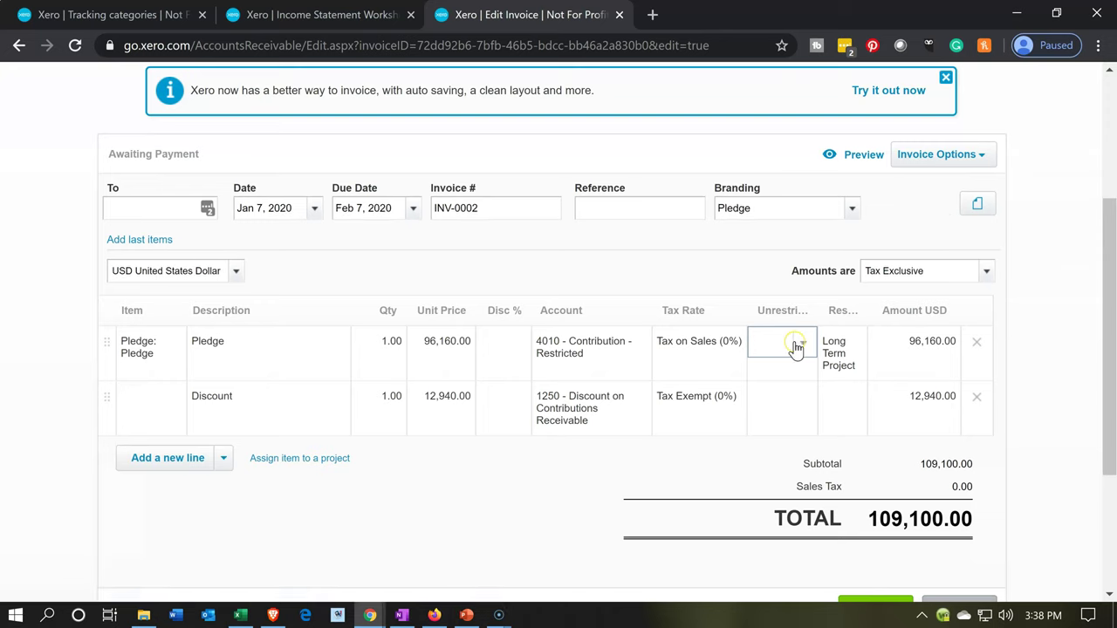
scroll(797, 425, "down", 1)
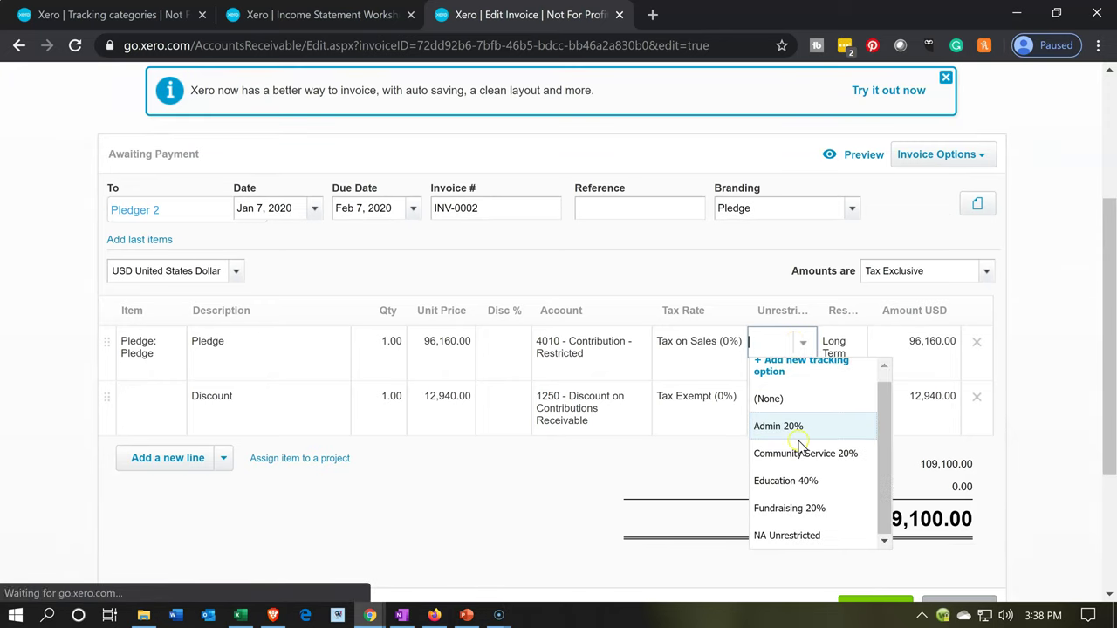
left_click(797, 536)
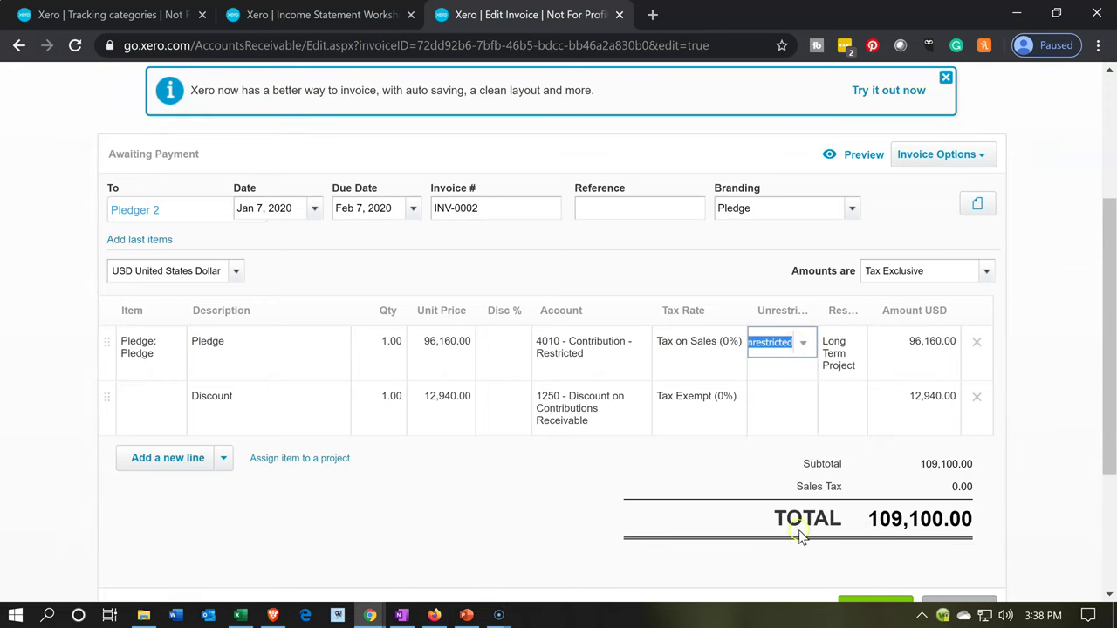
left_click(546, 530)
scroll(544, 518, "down", 1)
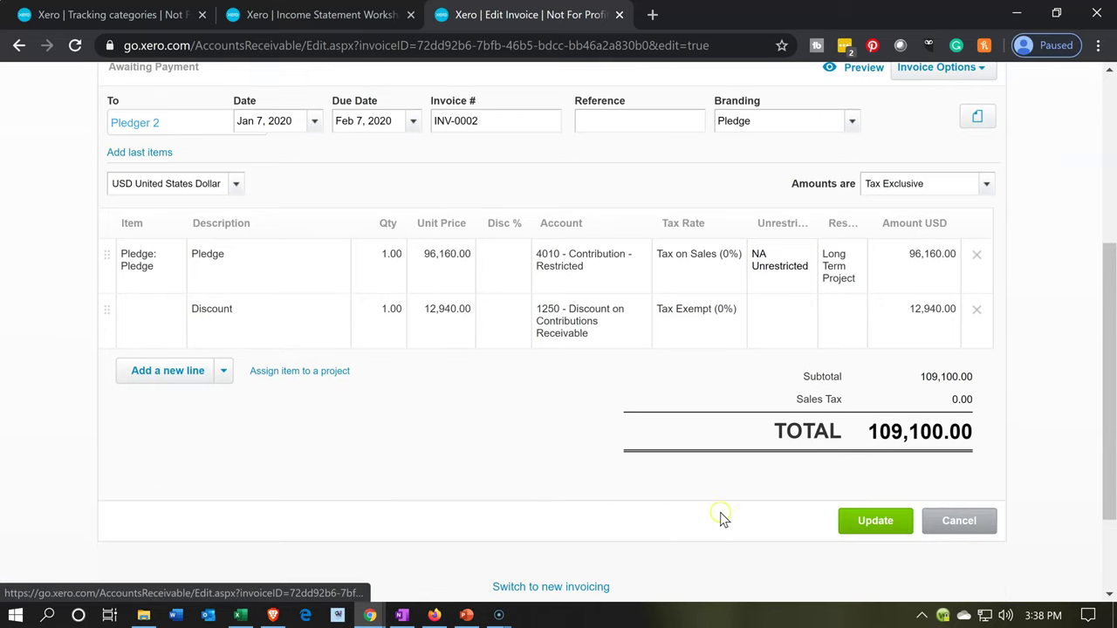
left_click(855, 527)
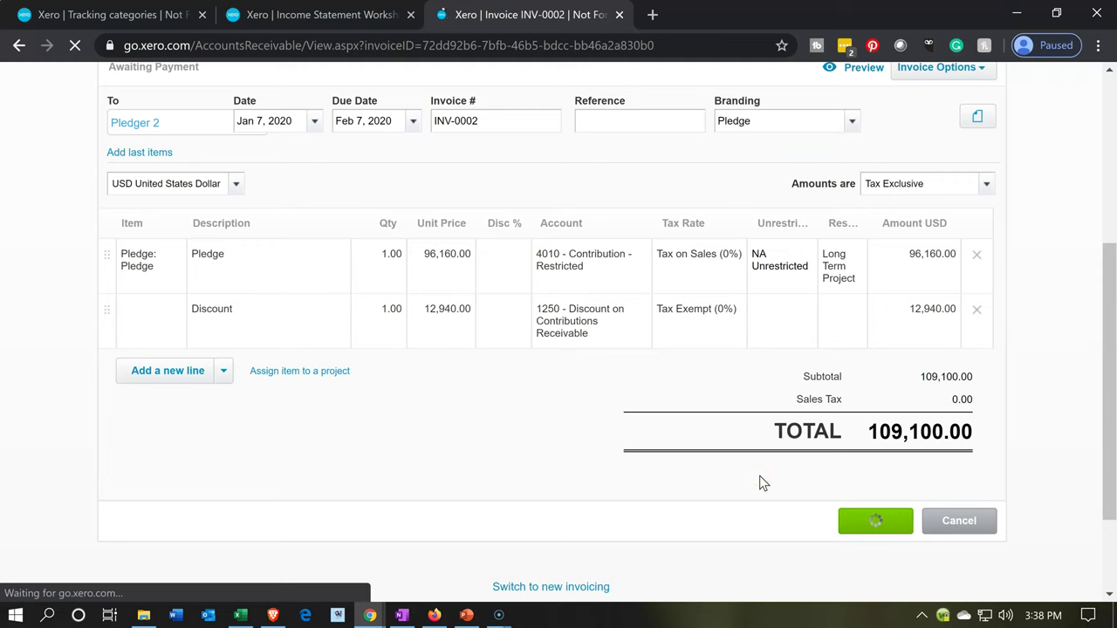
Close the invoice's browser tab and refresh the Income Statement Worksheet to check its unassigned columns.
left_click(619, 15)
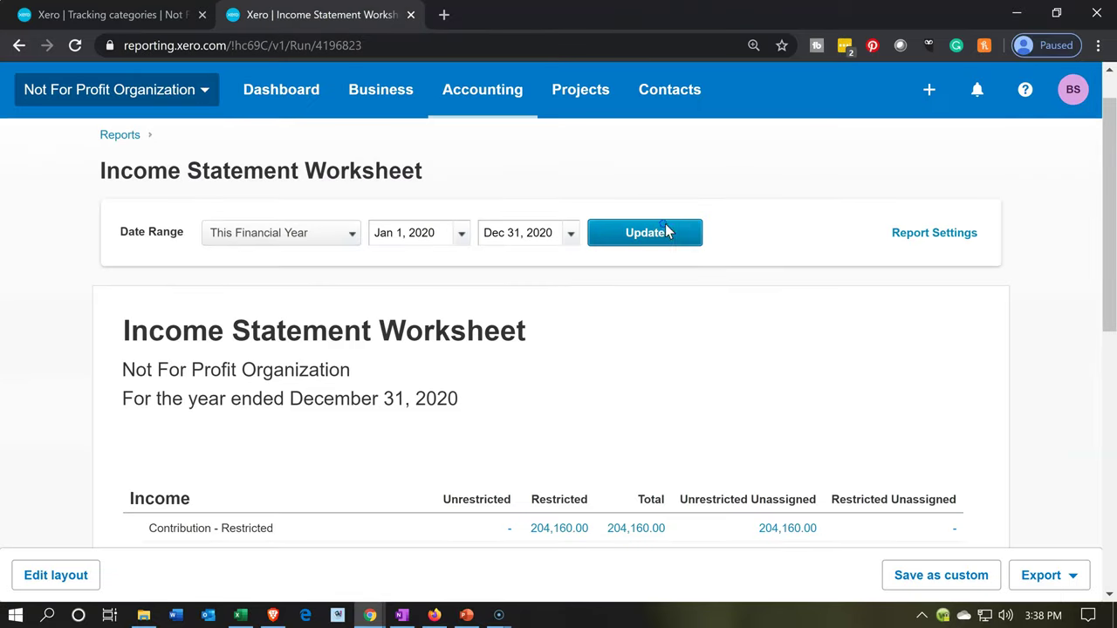
left_click(668, 232)
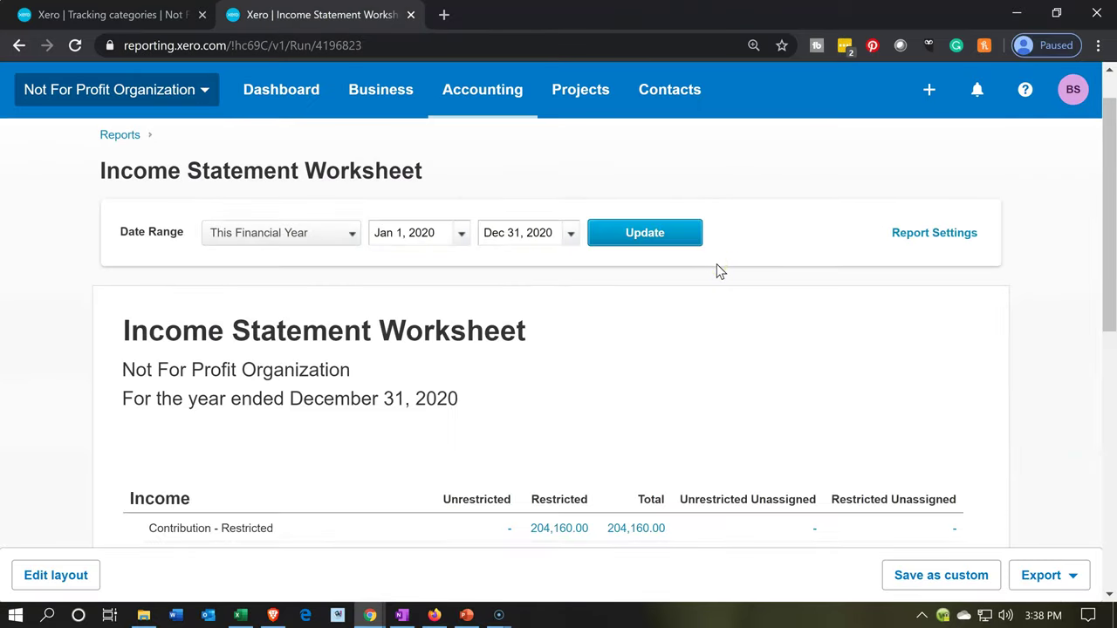
scroll(717, 272, "down", 2)
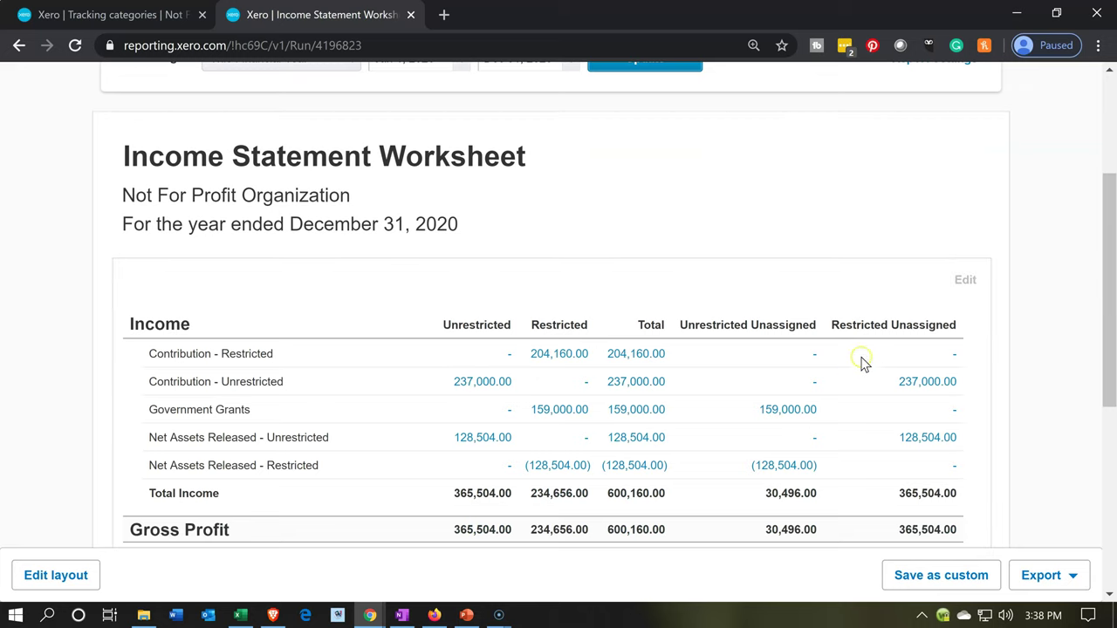
View the Restricted Unassigned transactions of Contribution - Unrestricted, duplicate that report's browser tab, and move the original tab after the copy.
left_click(916, 388)
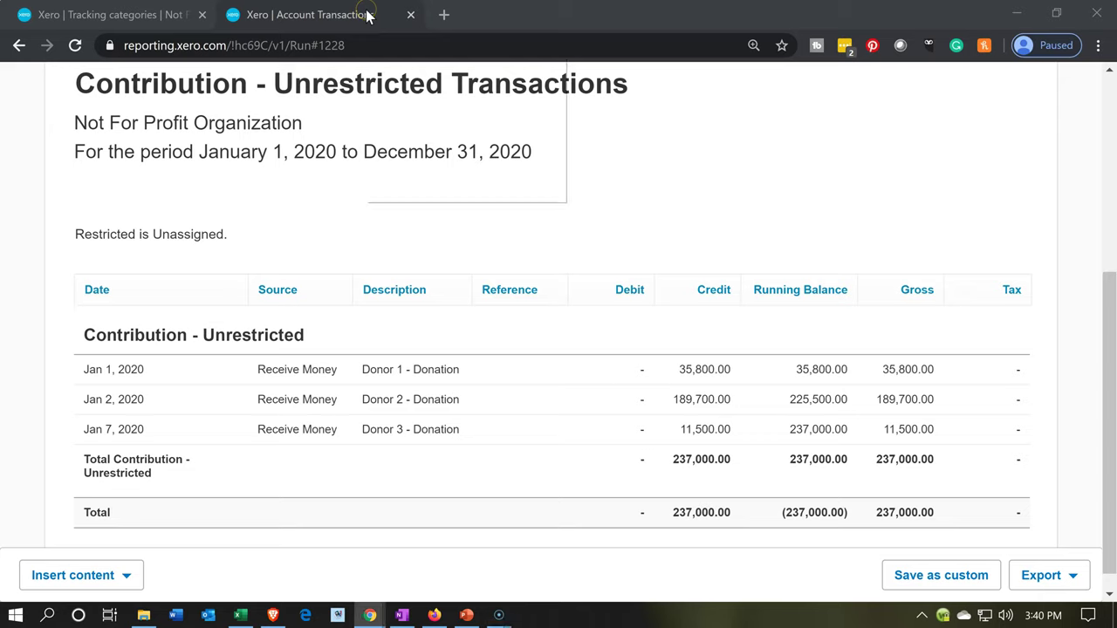
right_click(369, 15)
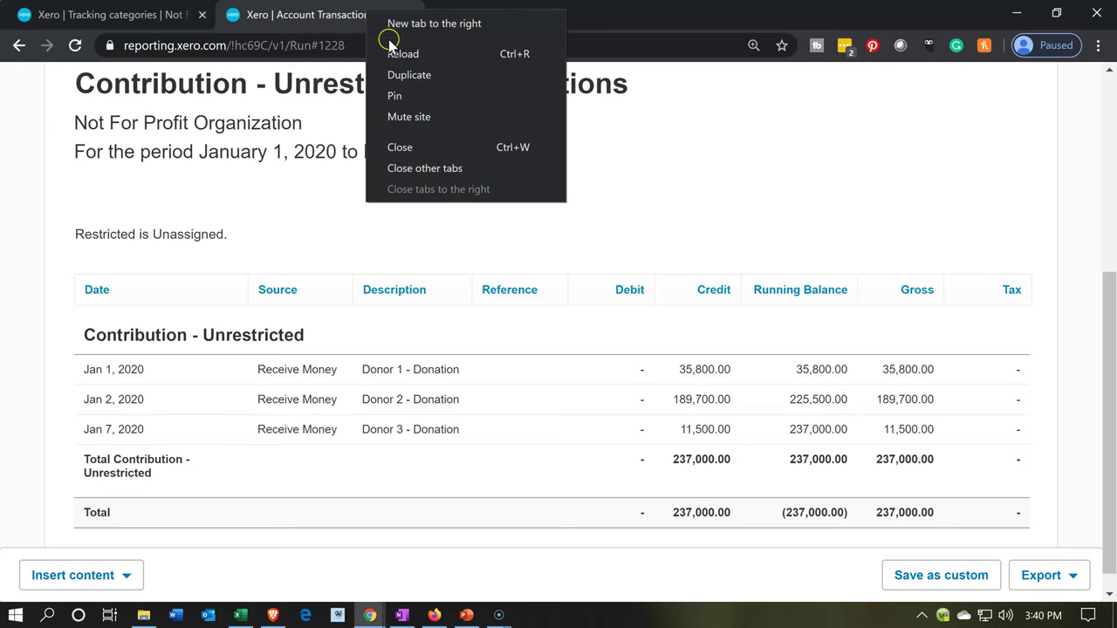
left_click(403, 74)
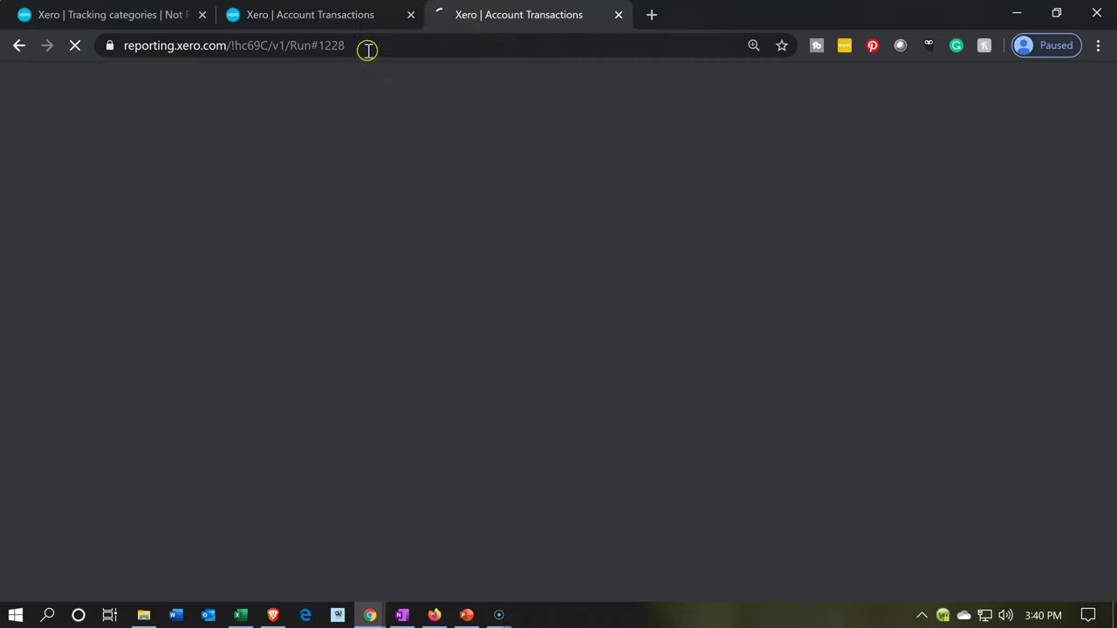
left_click_drag(332, 18, 561, 12)
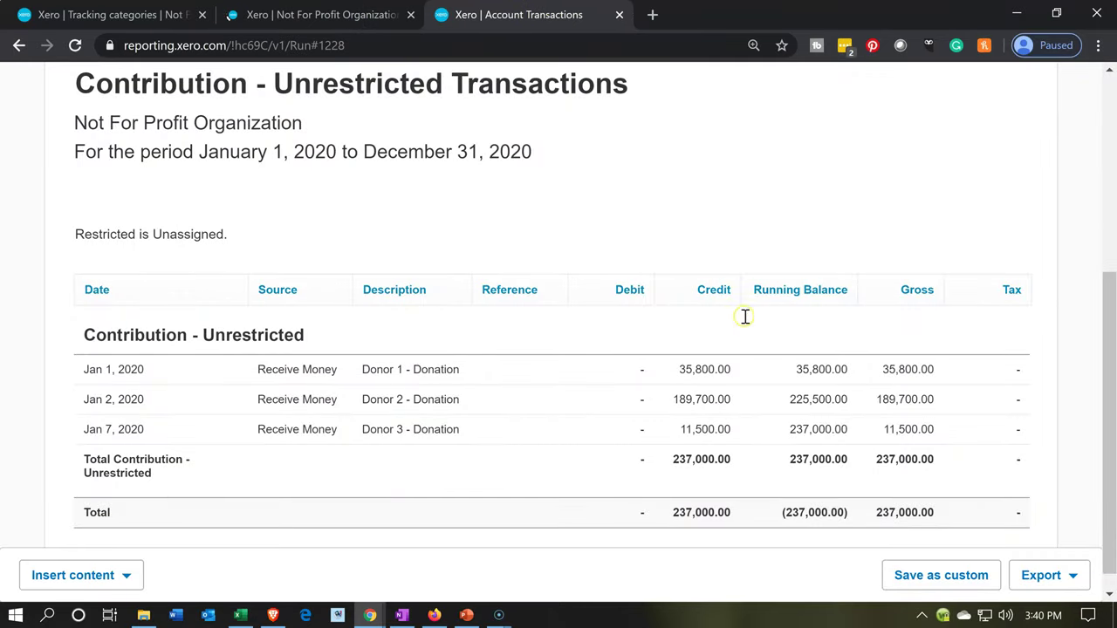
Open the 35,800.00 Donor 1 donation dated Jan 1, 2020 from the transactions report for editing.
left_click(711, 371)
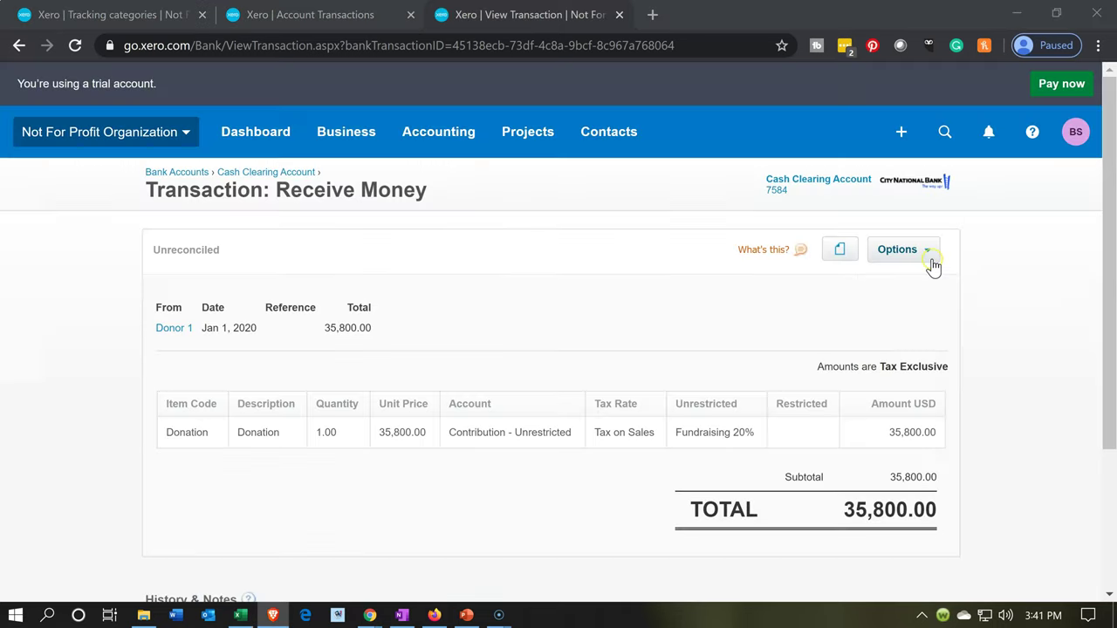
left_click(928, 258)
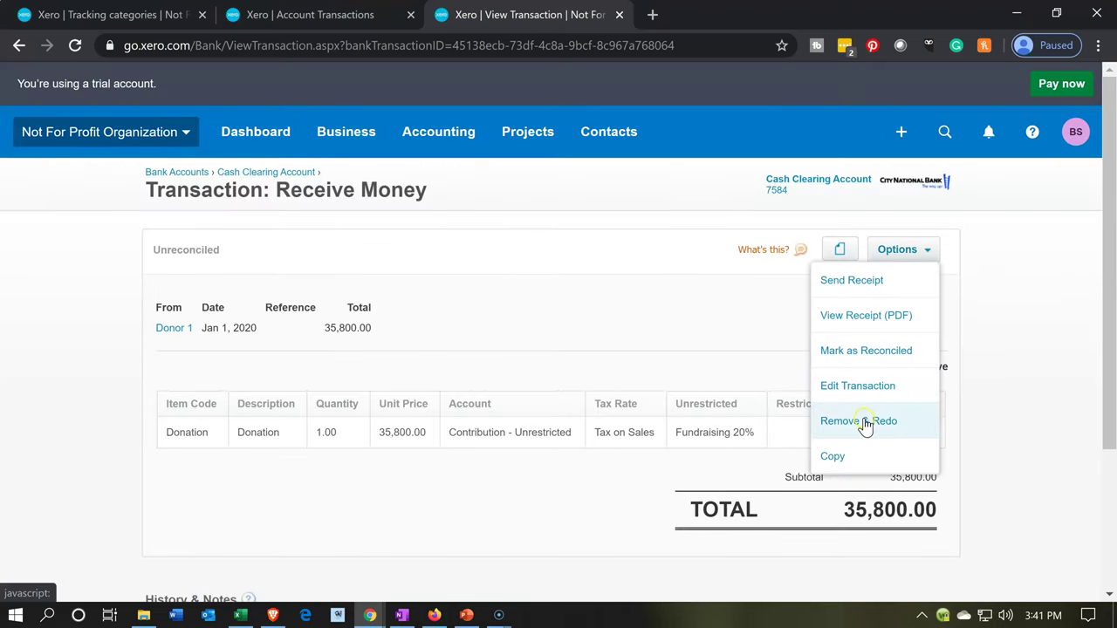
left_click(858, 390)
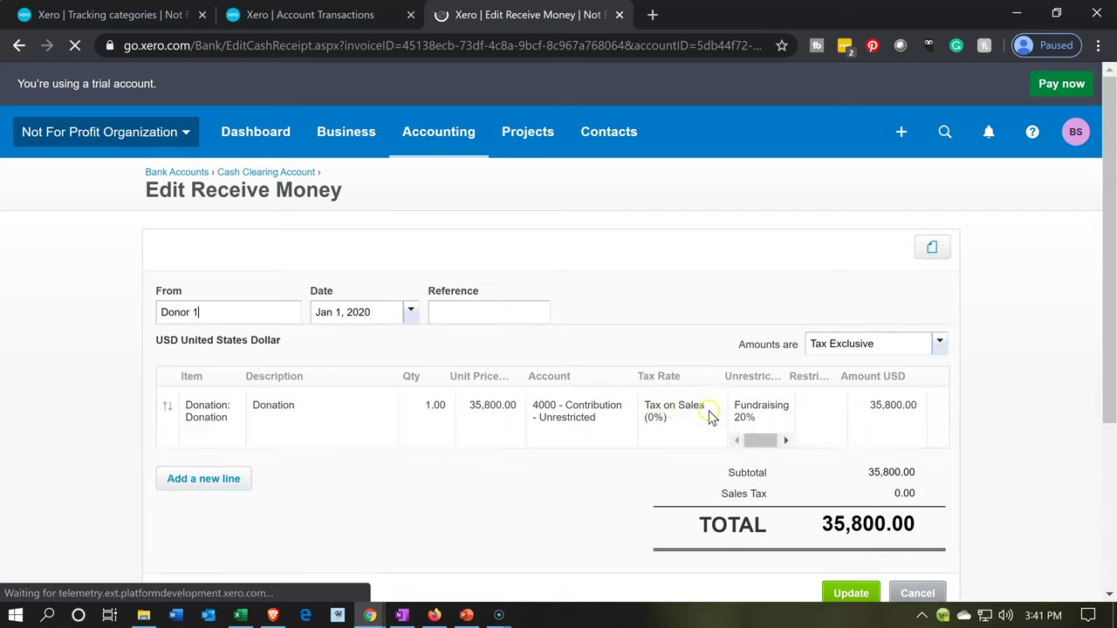
Set the Restricted tracking option of the 35,800.00 Donation line to NA Restricted and update the transaction.
left_click(834, 410)
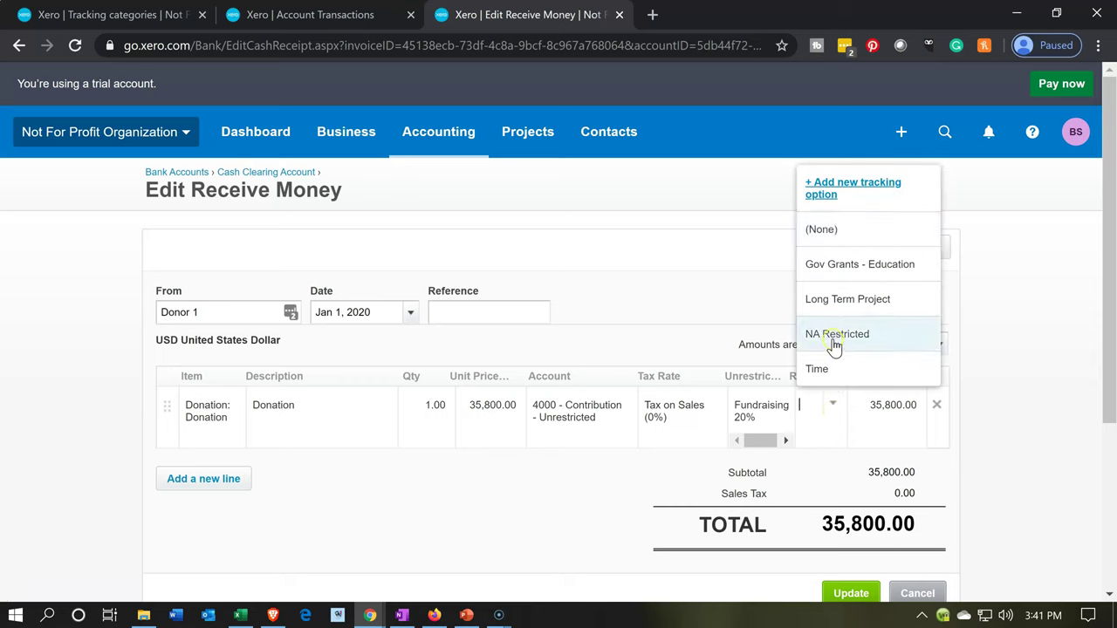
left_click(834, 339)
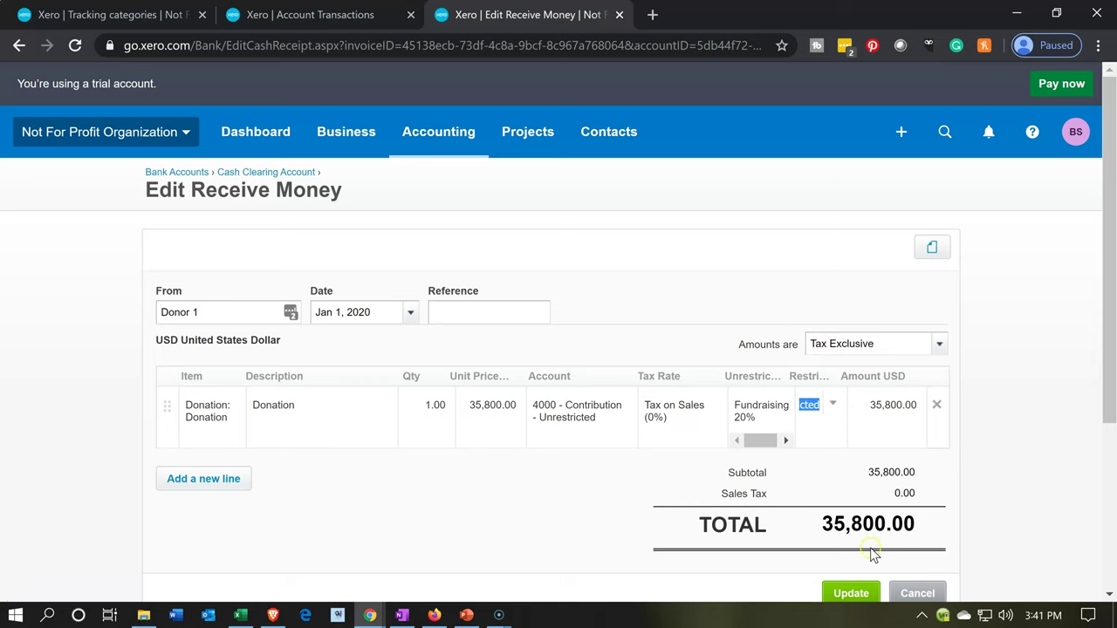
left_click(853, 594)
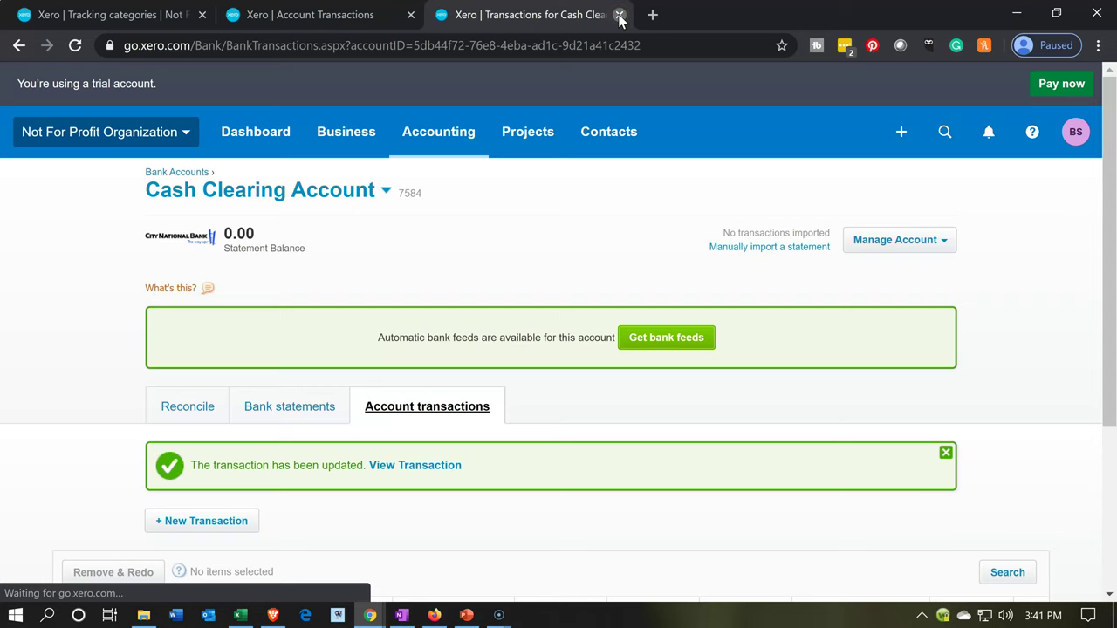
Close the bank account's browser tab and refresh the Contribution - Unrestricted transactions report.
left_click(620, 15)
scroll(577, 318, "down", 3)
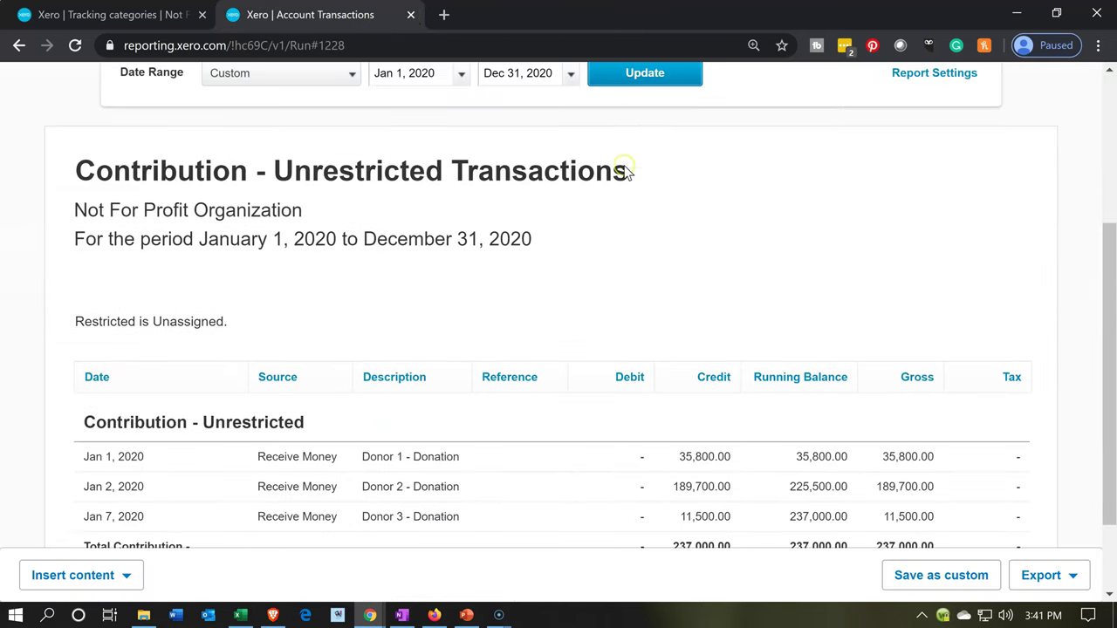
left_click(633, 80)
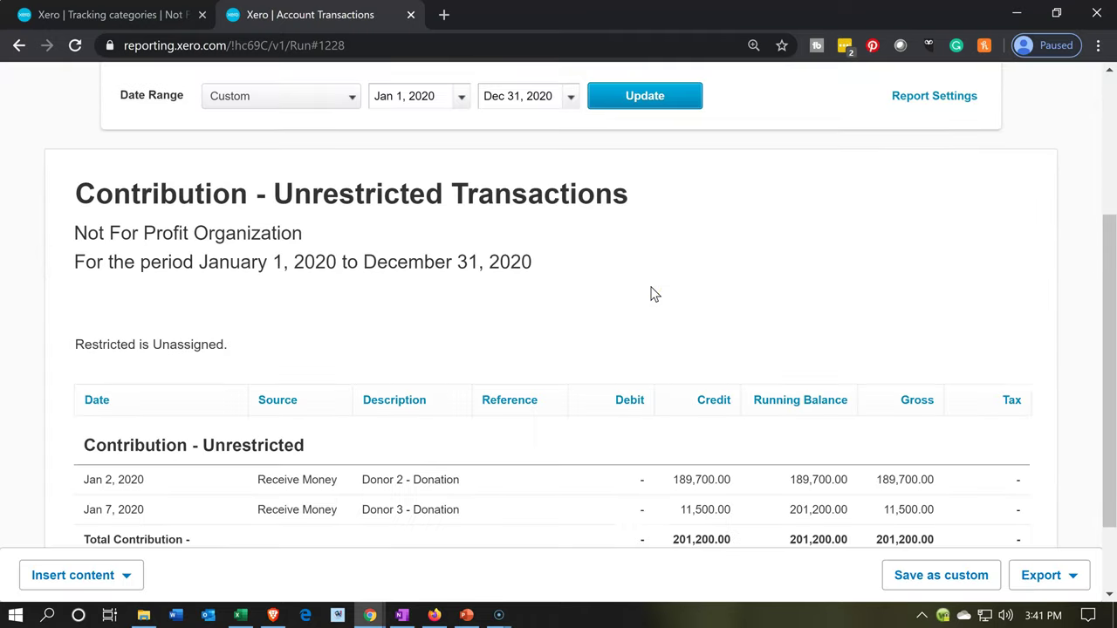
Duplicate the browser tab of the Contribution - Unrestricted transactions report and move the original tab after the copy.
scroll(650, 293, "down", 1)
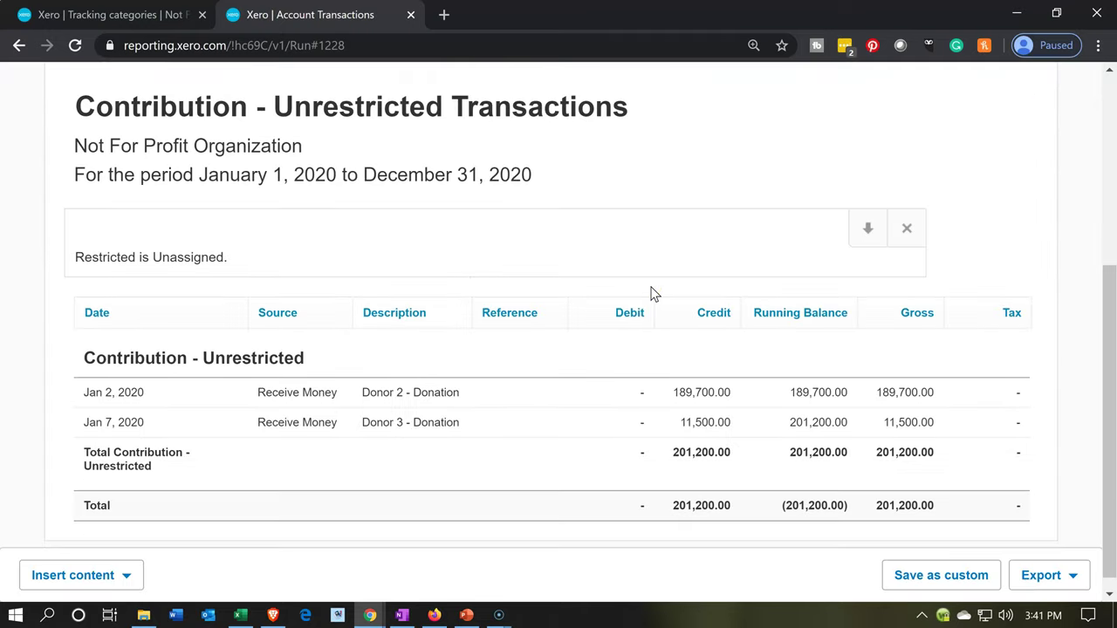
left_click(685, 395)
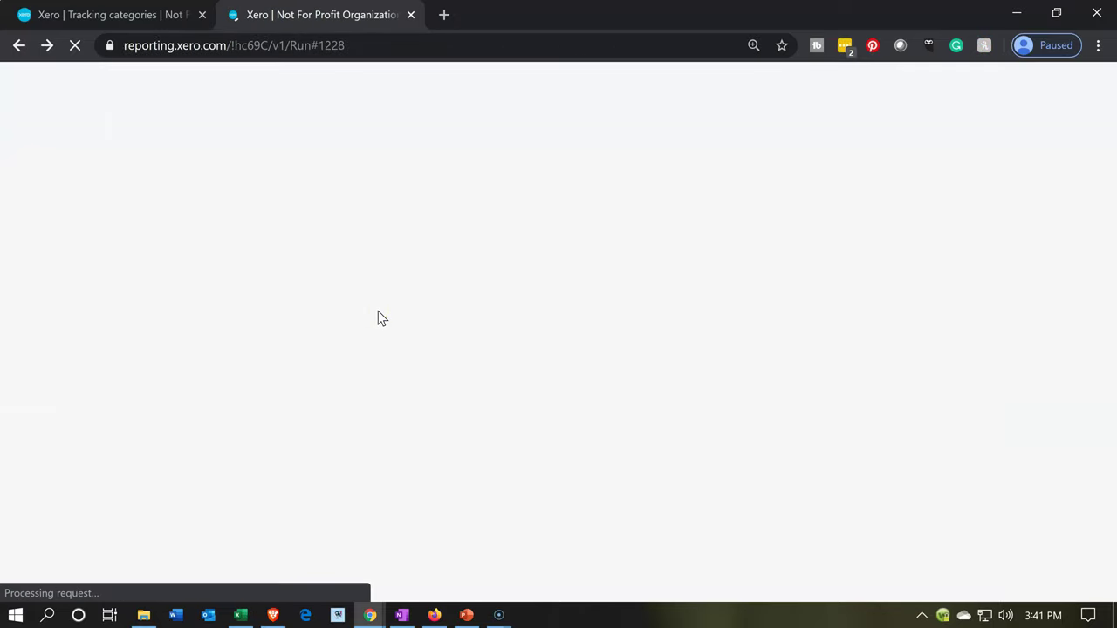
right_click(320, 21)
left_click(363, 87)
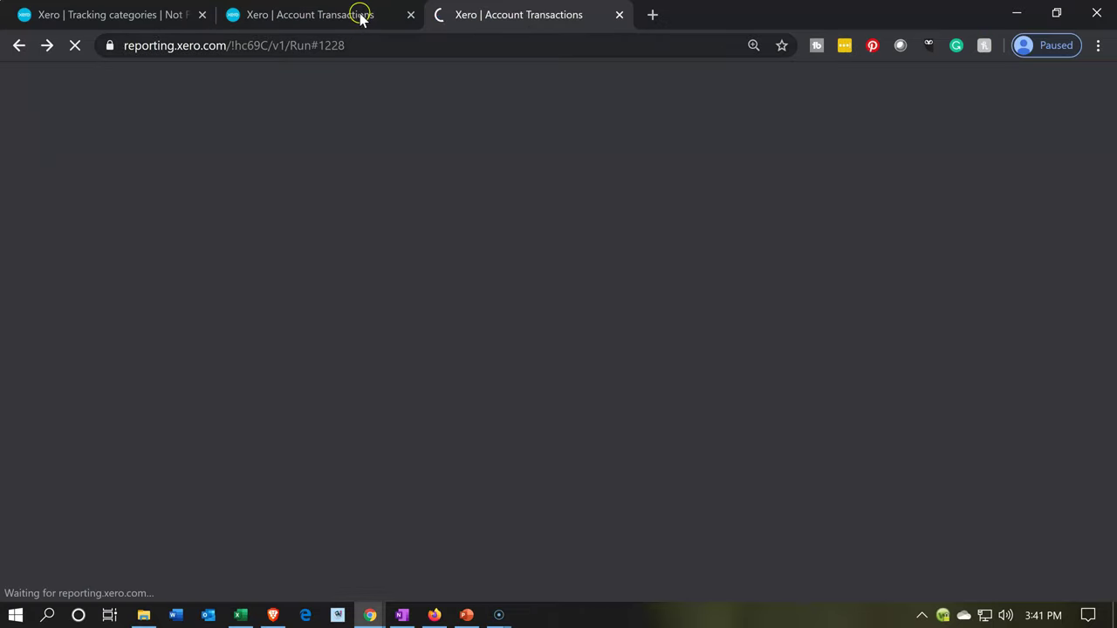
left_click(359, 14)
left_click_drag(597, 19, 593, 17)
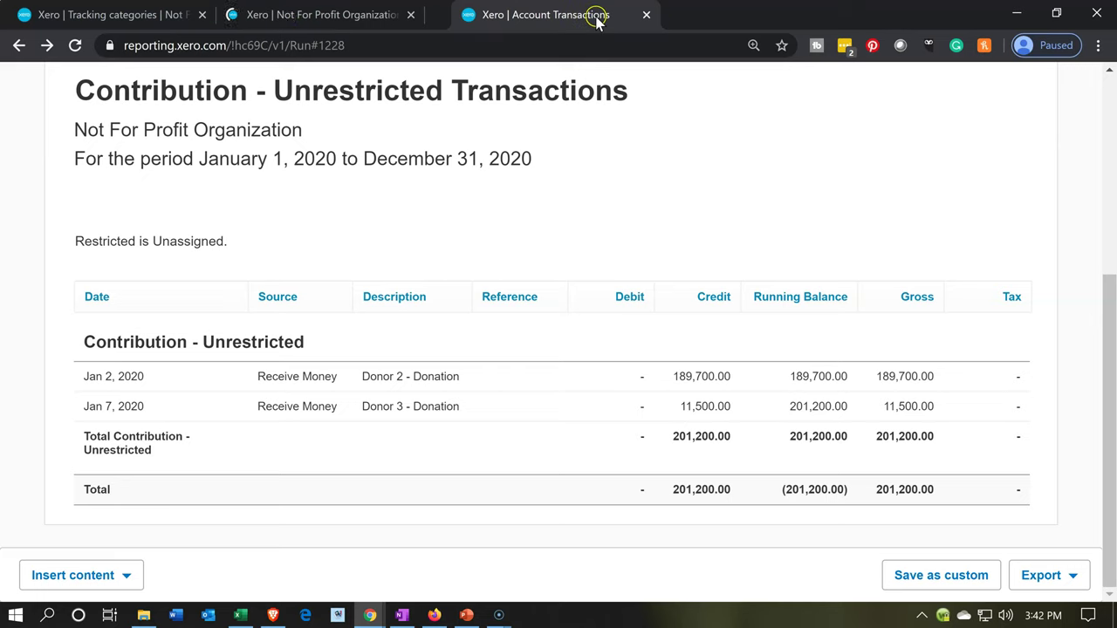
Edit the 189,700.00 Donor 2 donation dated Jan 2, 2020, setting its Restricted tracking option to NA Restricted, and update the transaction.
left_click(711, 372)
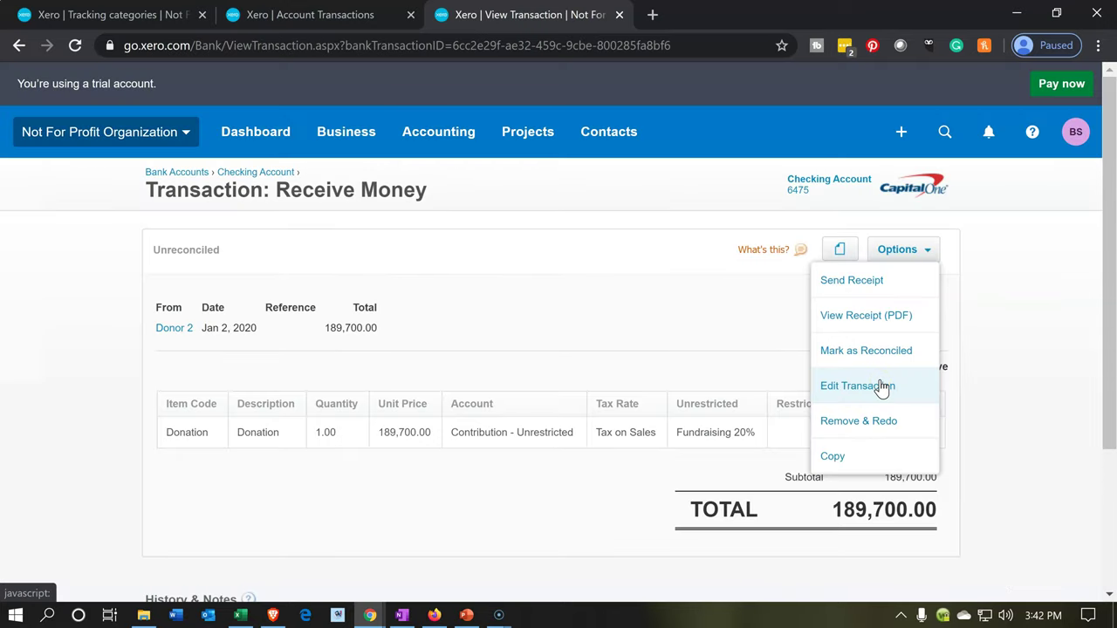
left_click(881, 385)
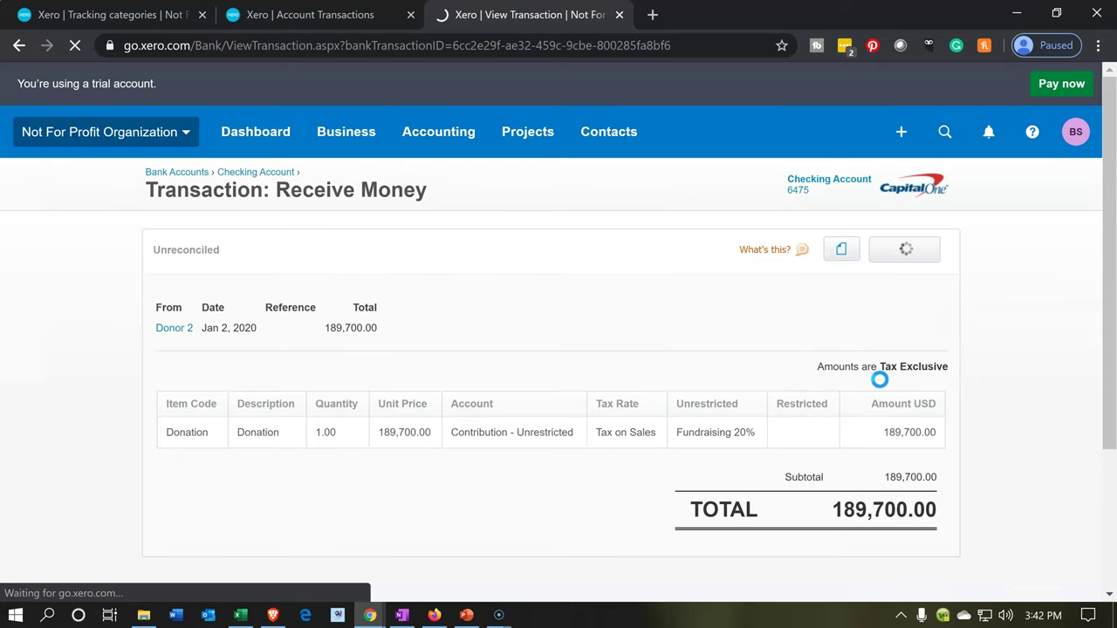
left_click(835, 413)
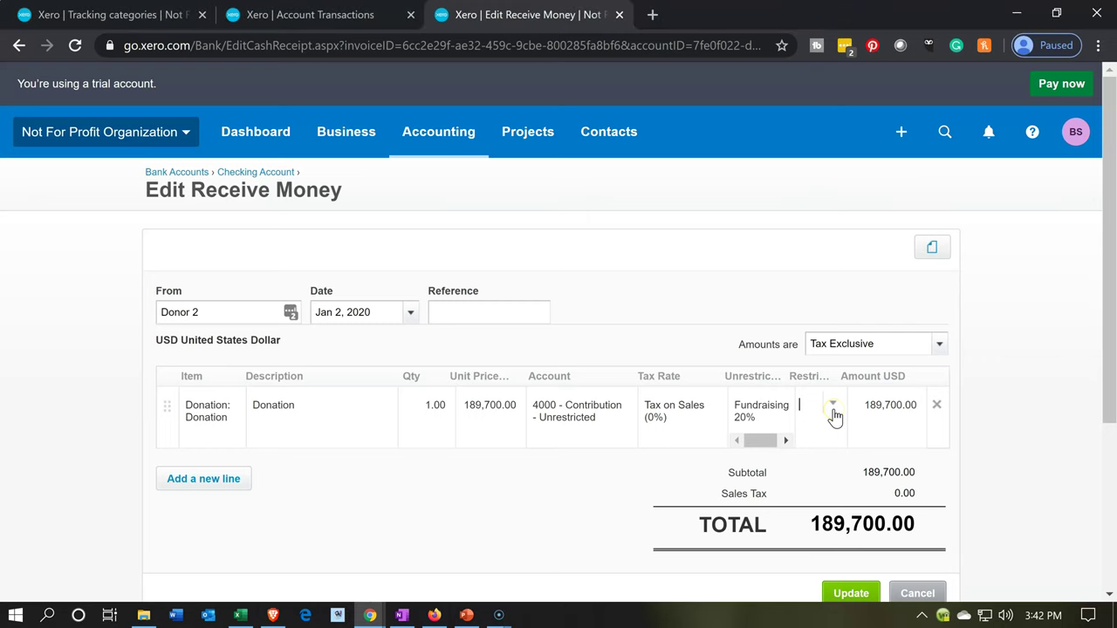
left_click(836, 414)
left_click(831, 339)
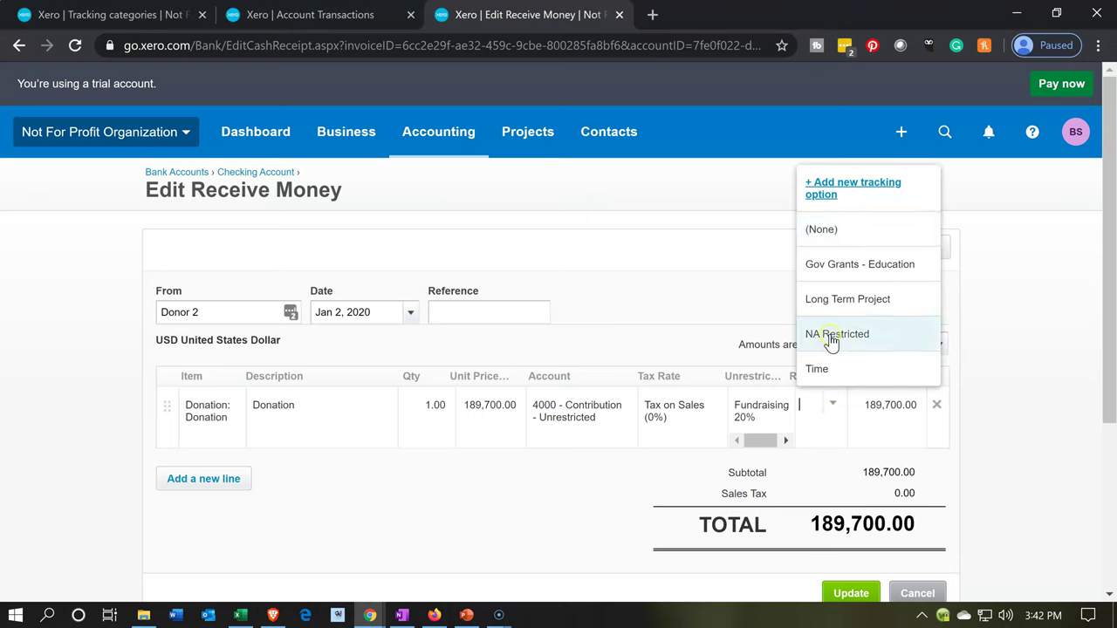
left_click(539, 526)
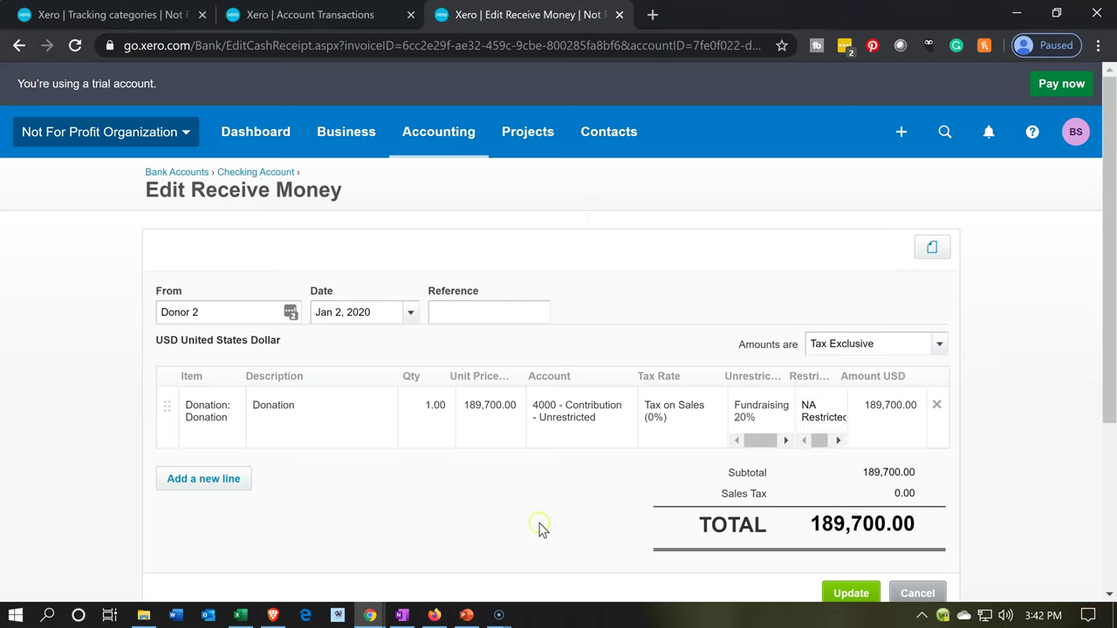
scroll(769, 515, "down", 1)
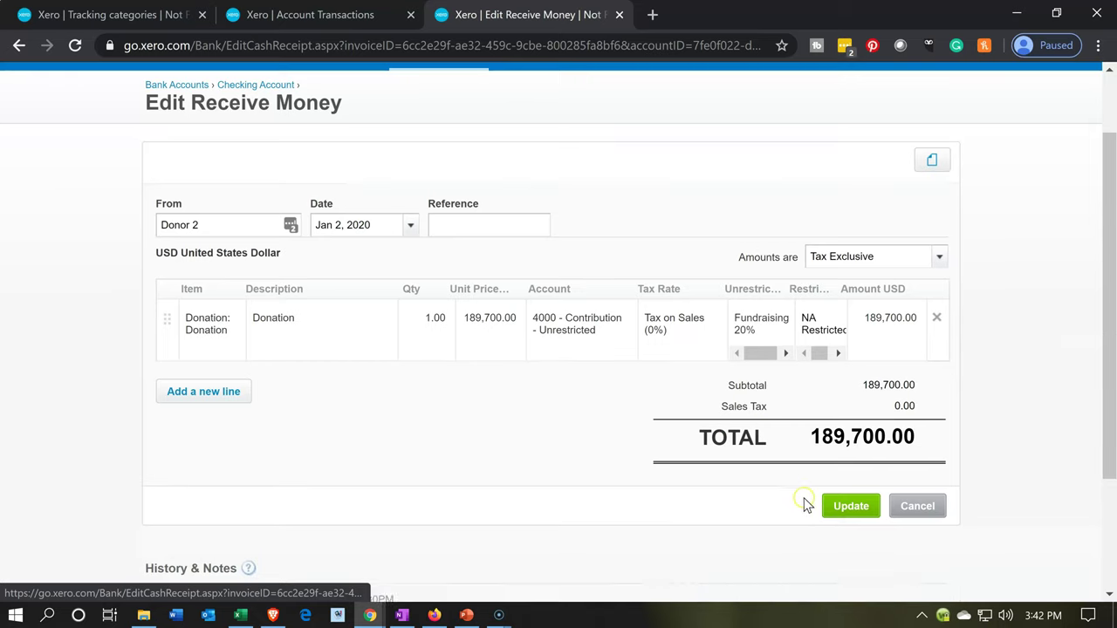
left_click(844, 506)
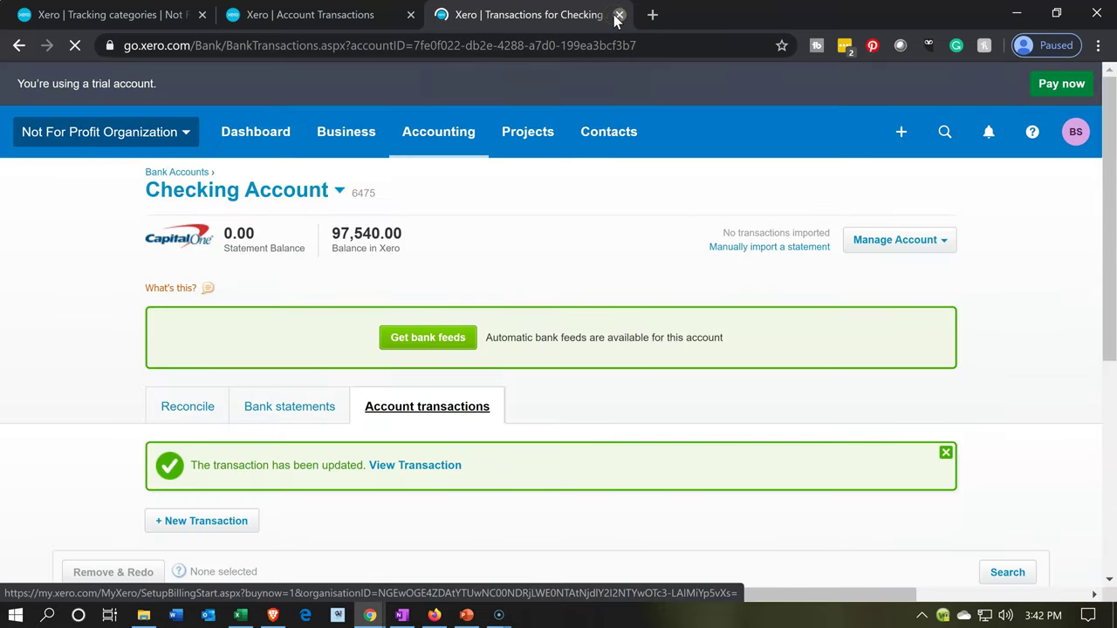
Close the Checking Account browser tab and update the Contribution - Unrestricted transactions report.
left_click(618, 15)
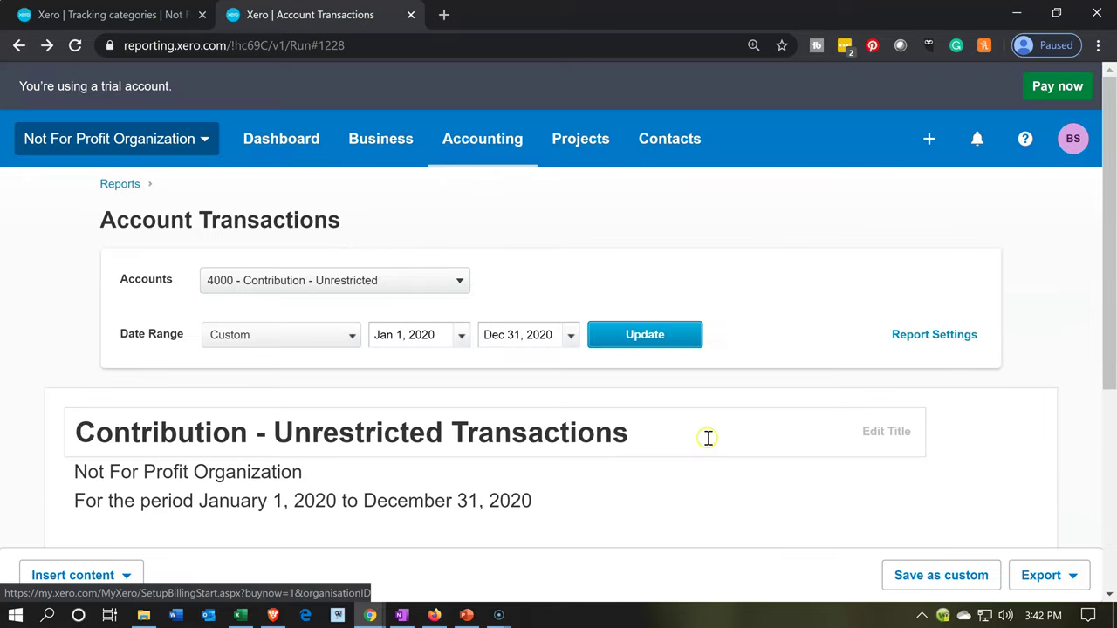
scroll(708, 438, "down", 3)
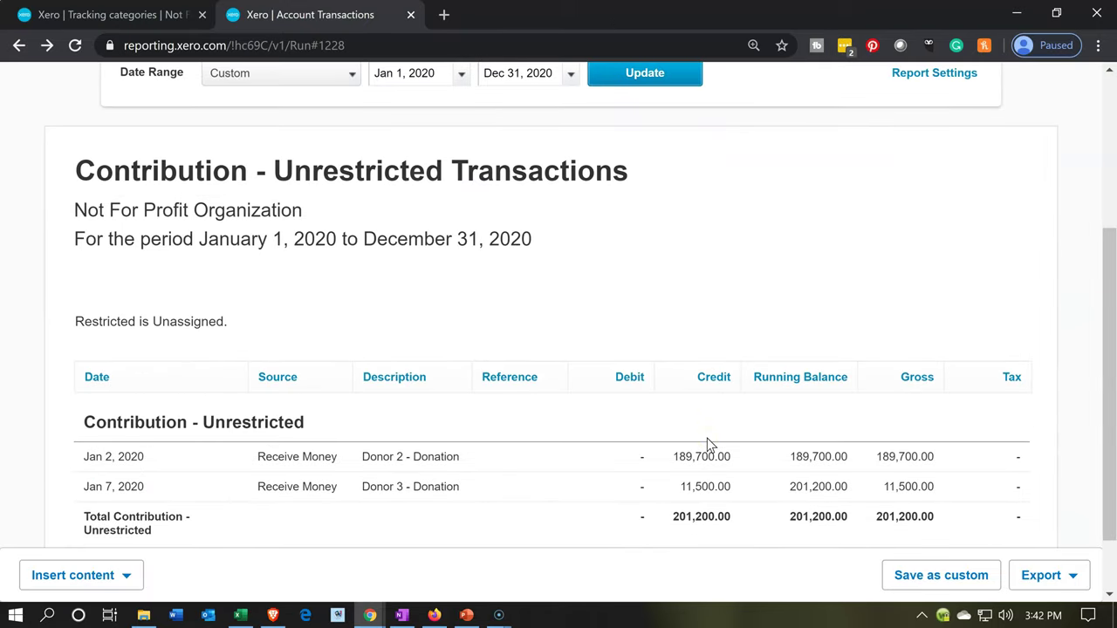
scroll(707, 438, "up", 2)
left_click(676, 252)
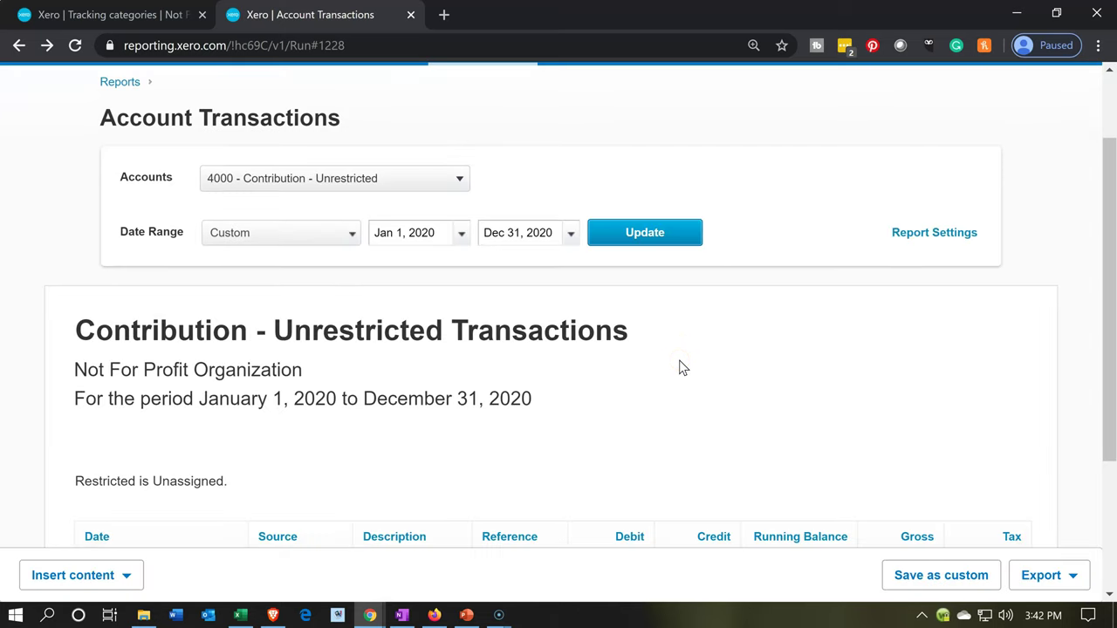
scroll(678, 366, "down", 2)
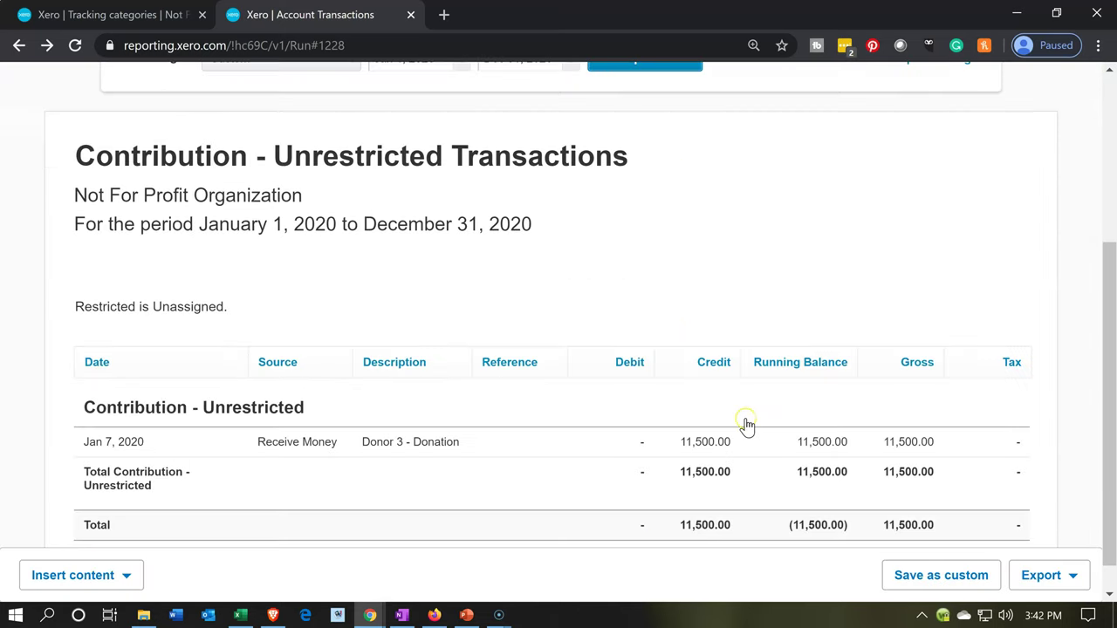
Edit the 11,500.00 Donor 3 donation dated Jan 7, 2020, setting its Restricted tracking option to NA Restricted, and update the transaction.
left_click(811, 447)
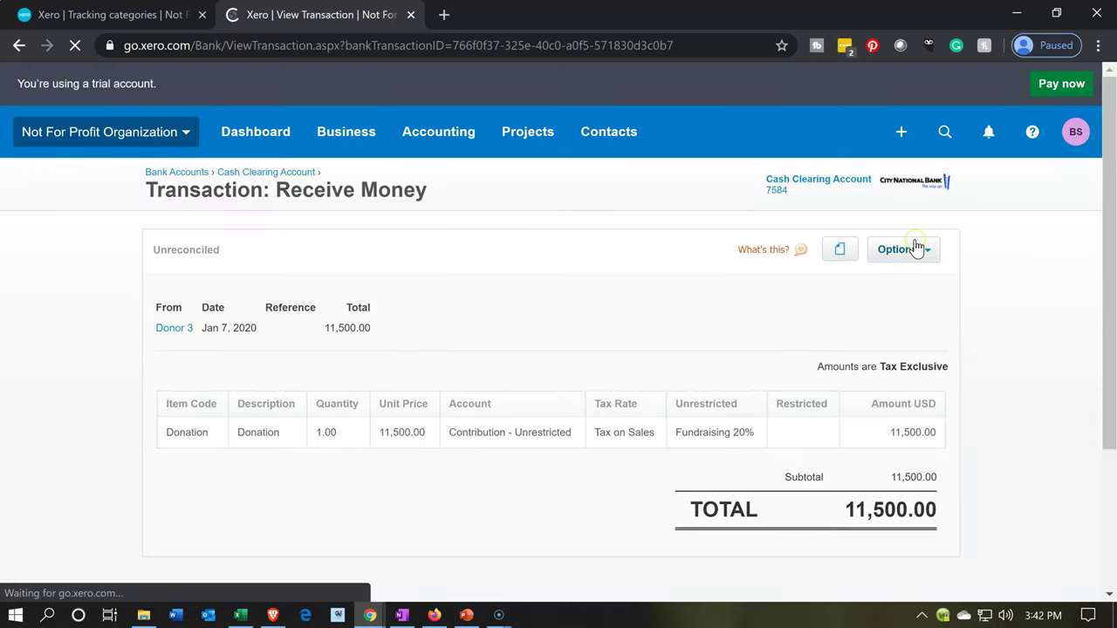
left_click(914, 250)
left_click(874, 384)
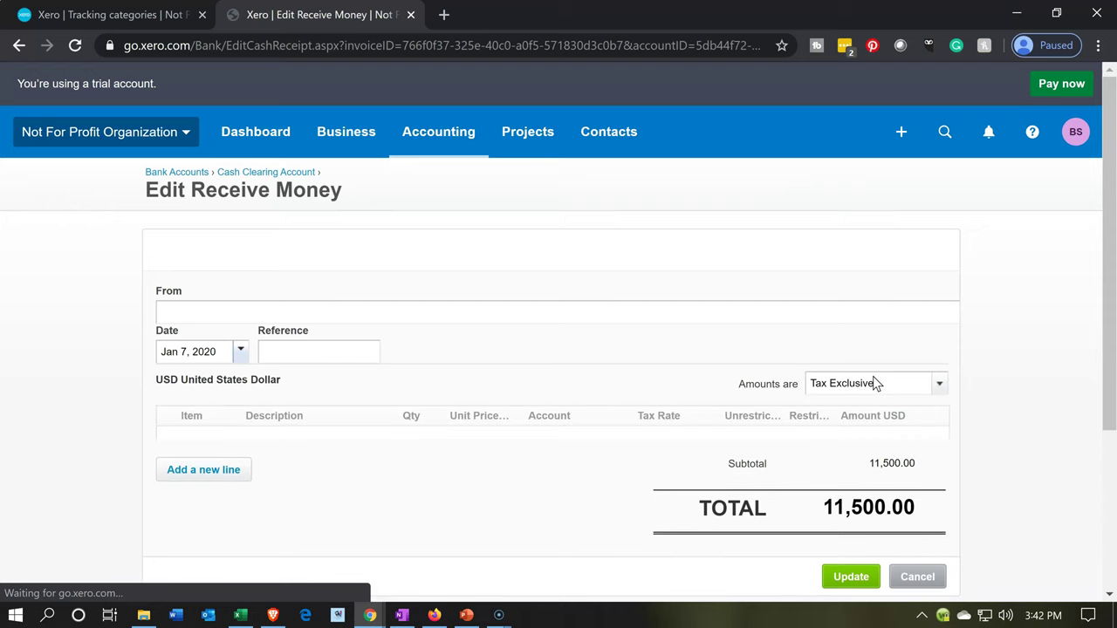
left_click(824, 407)
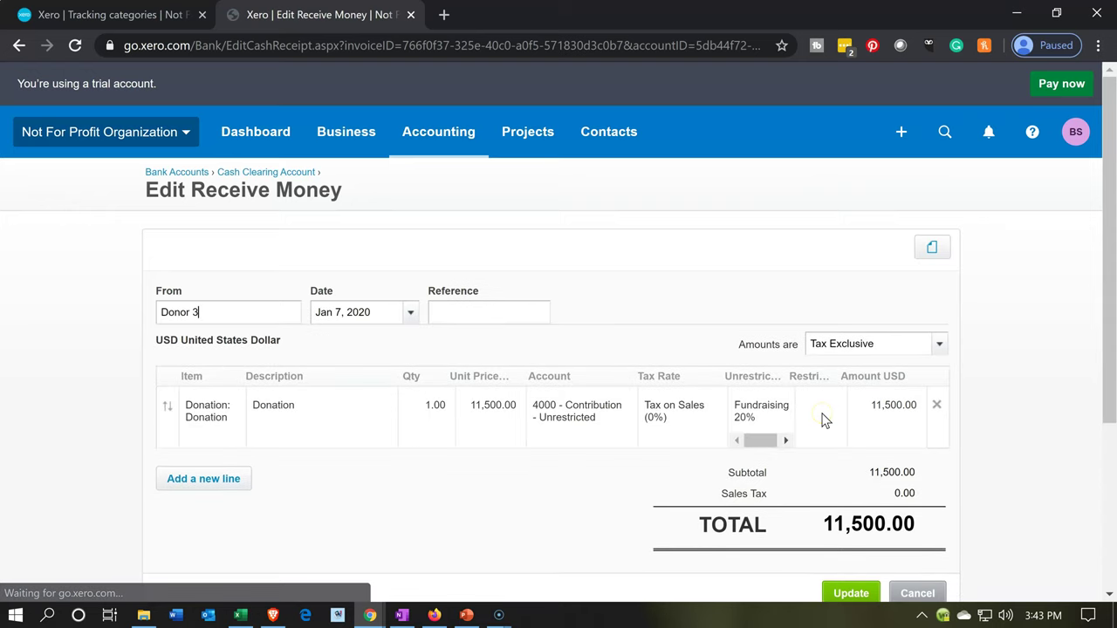
left_click(829, 405)
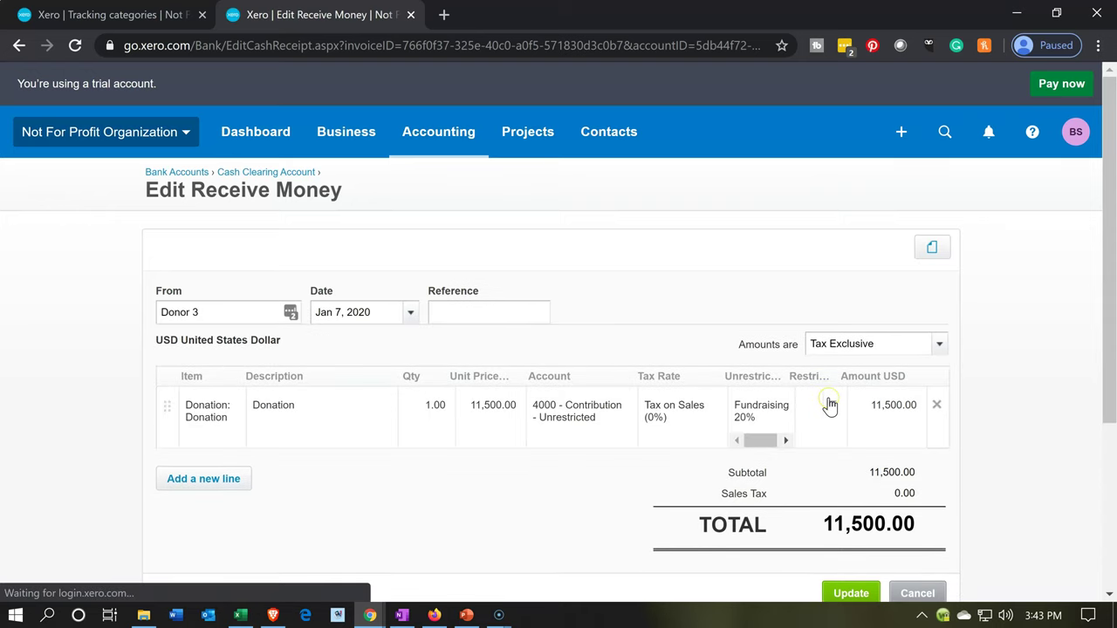
left_click(830, 338)
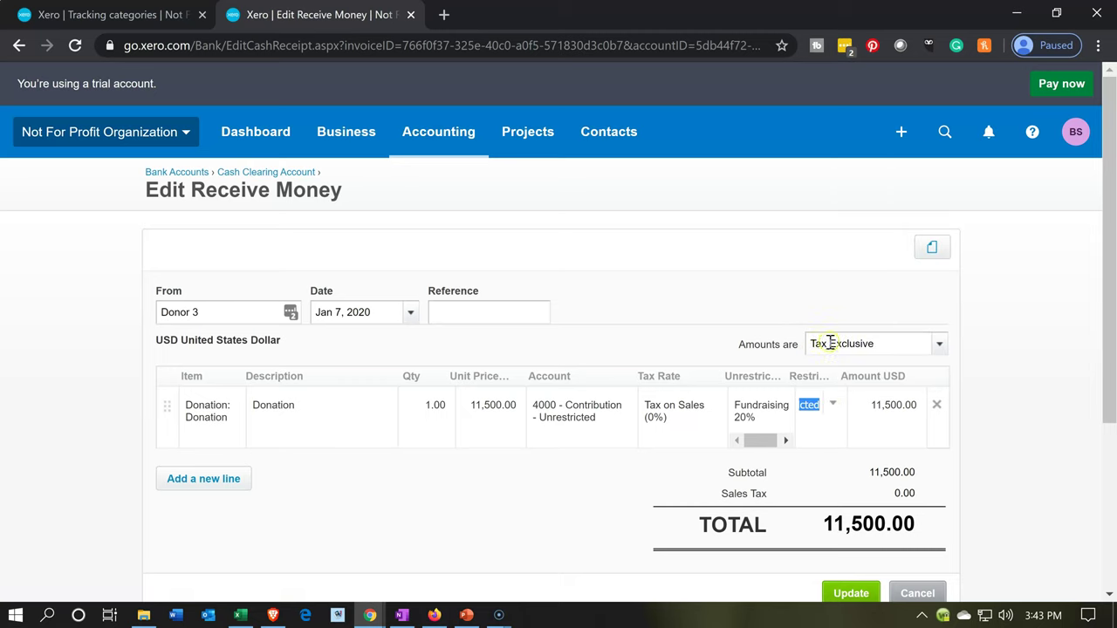
left_click(554, 539)
scroll(742, 522, "down", 1)
left_click(836, 515)
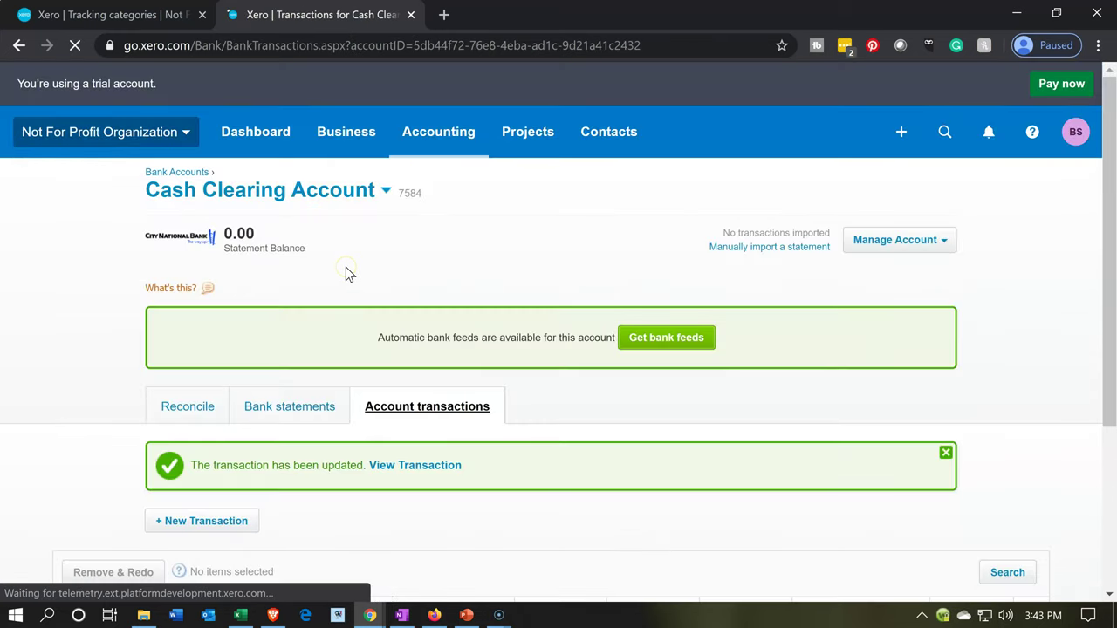
Close the Cash Clearing Account browser tab and open the Income Statement Worksheet report.
left_click(412, 16)
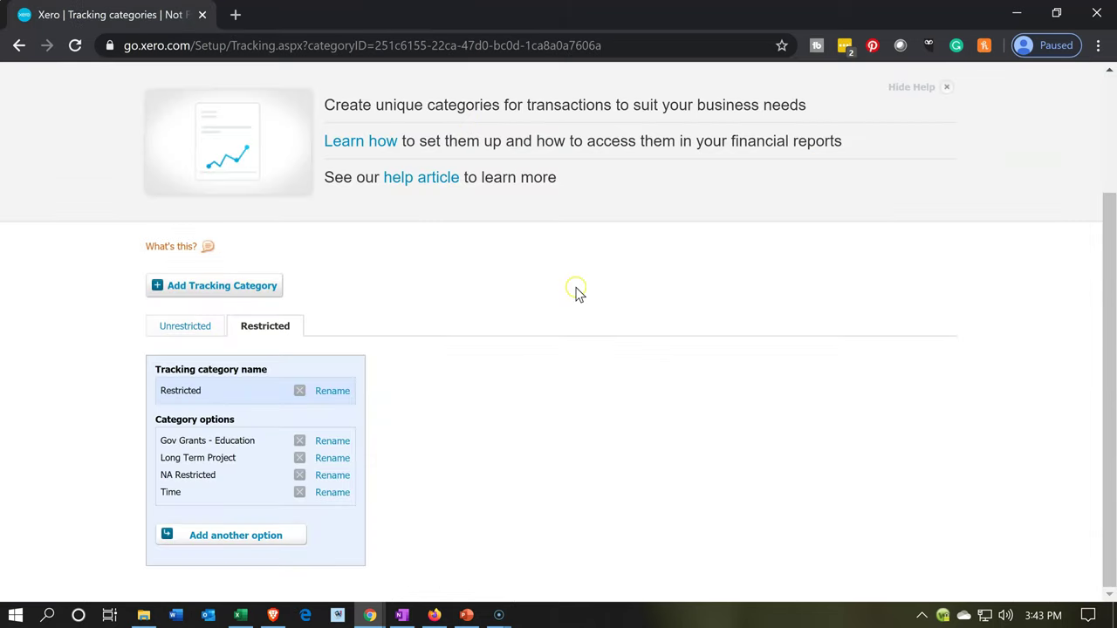
scroll(466, 177, "up", 2)
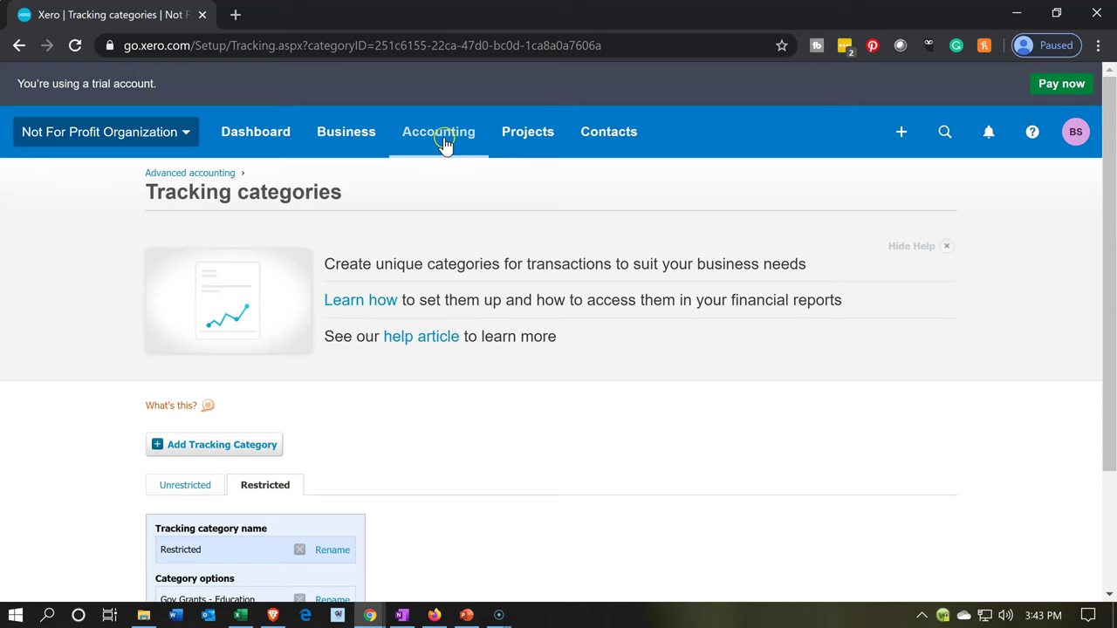
left_click(444, 141)
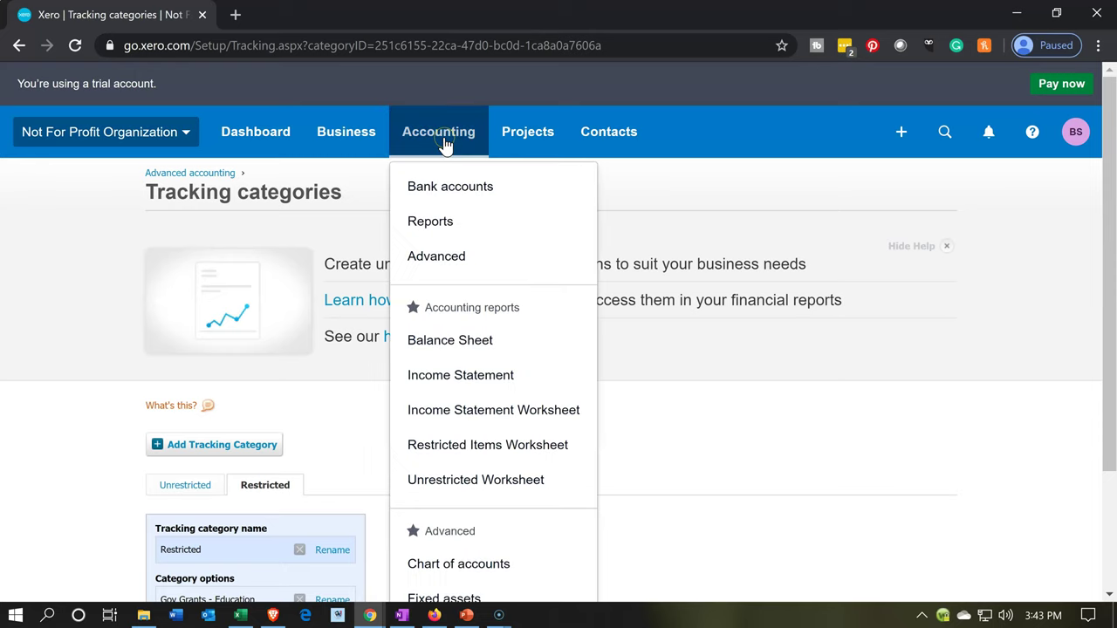
left_click(499, 401)
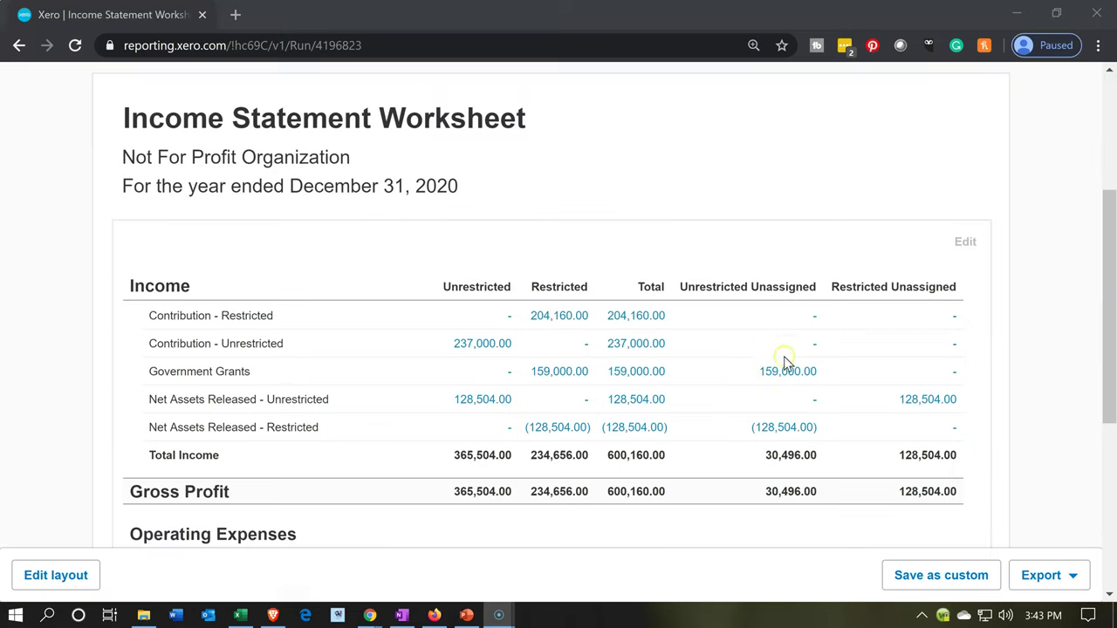
Open the Jan 4, 2020 Gov 1 transaction behind the Unrestricted Unassigned amount of Government Grants for editing.
left_click(777, 374)
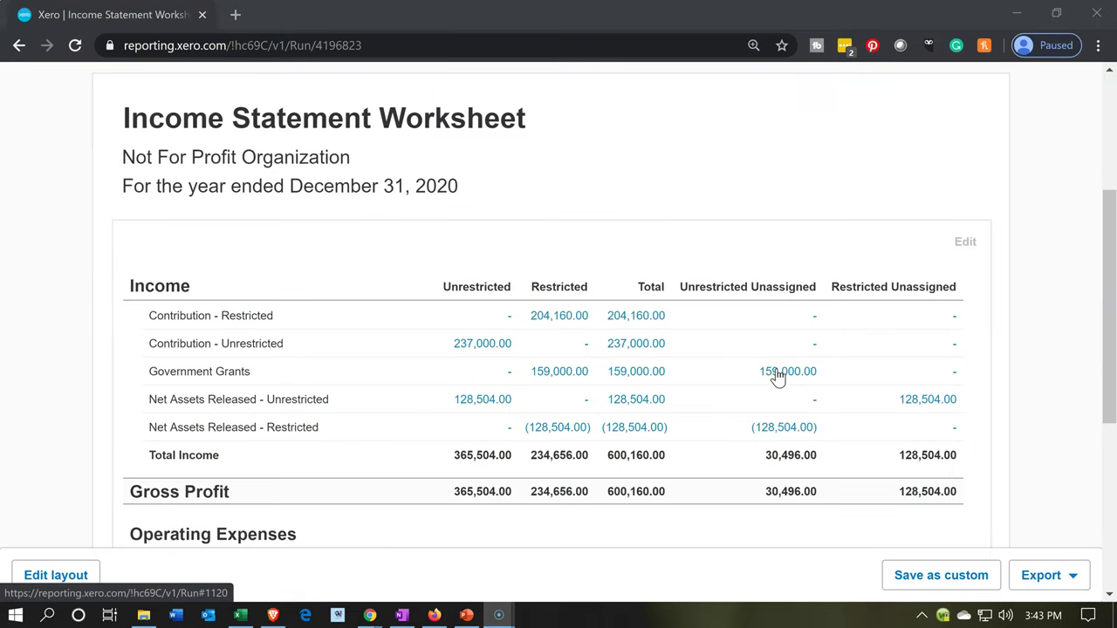
left_click(624, 373)
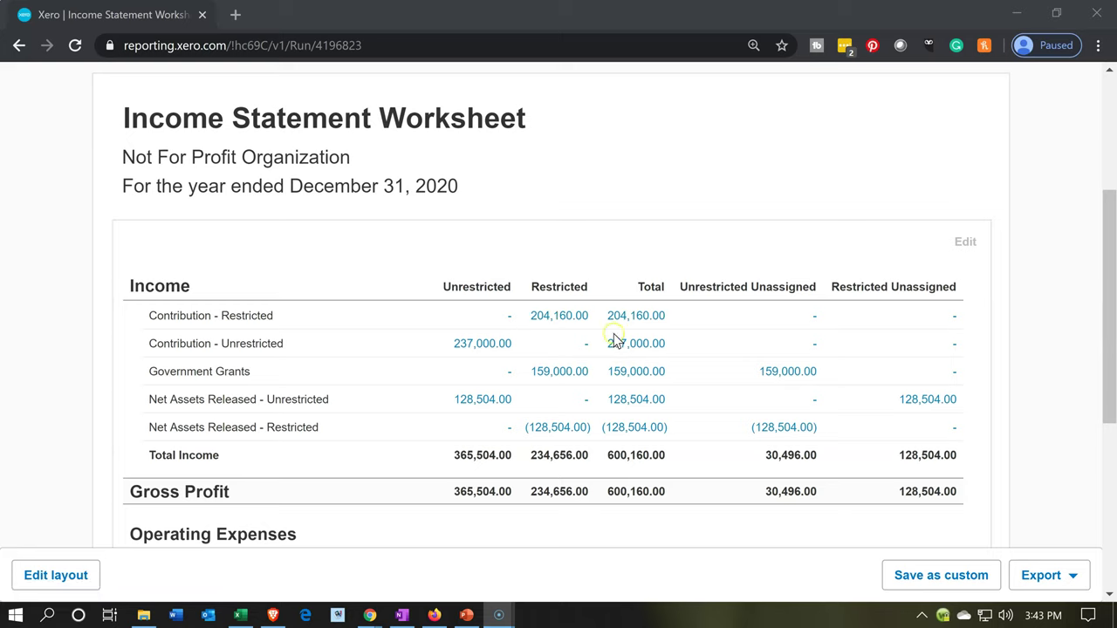
left_click(687, 303)
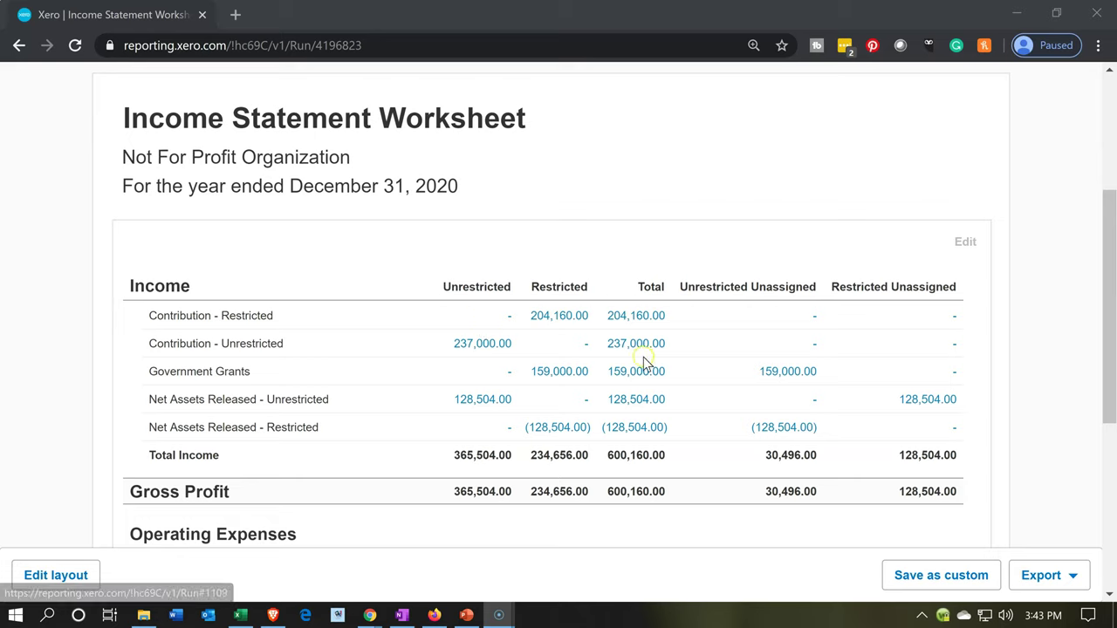
left_click(782, 377)
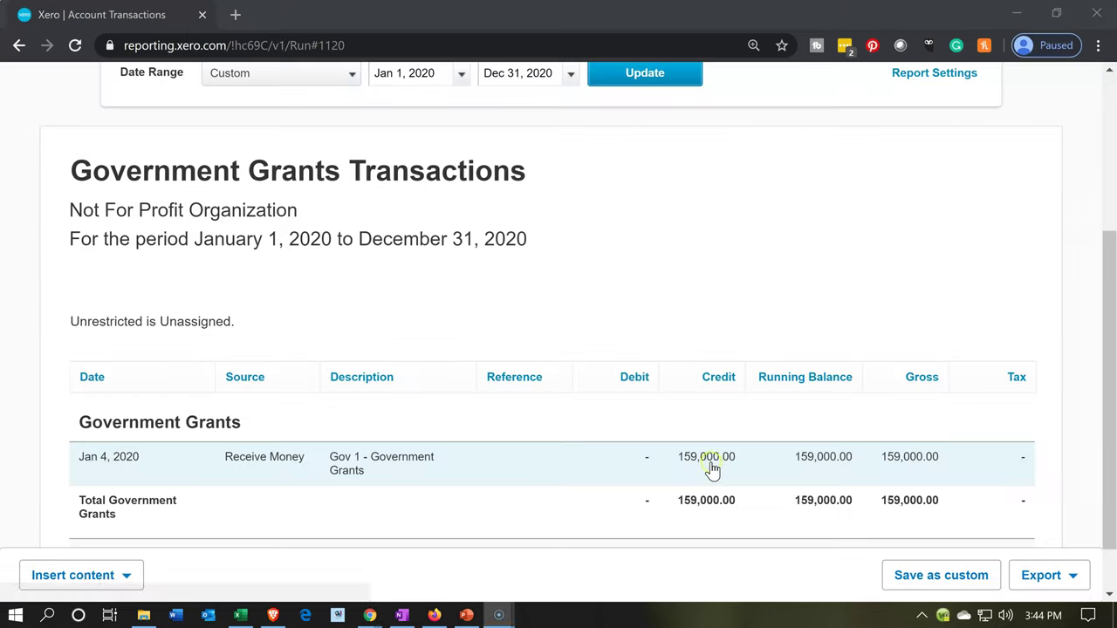
left_click(711, 465)
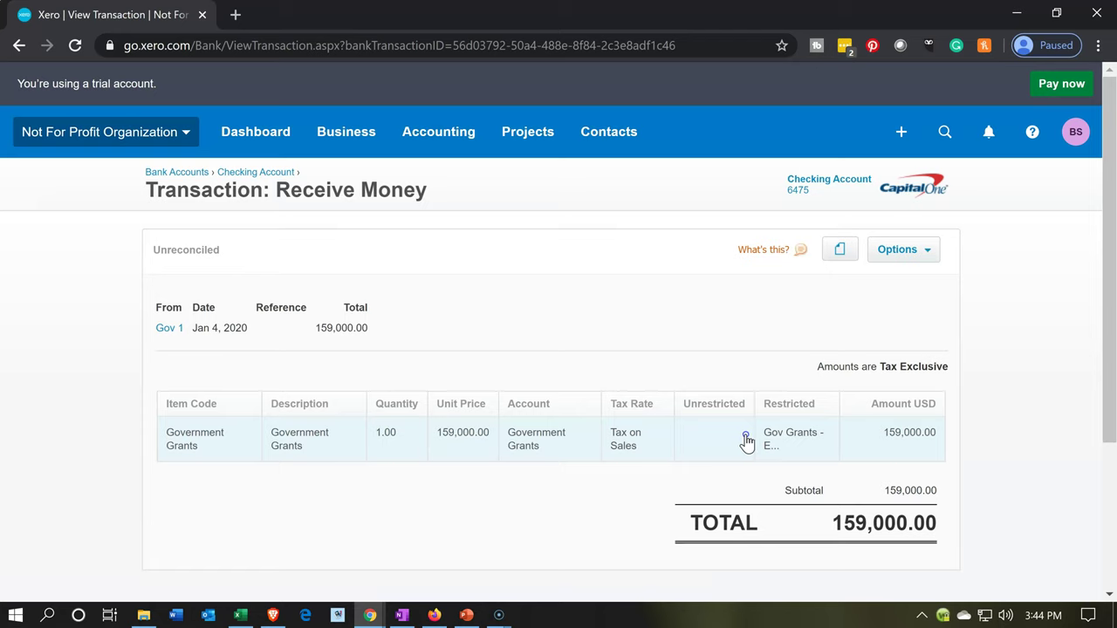
left_click(882, 258)
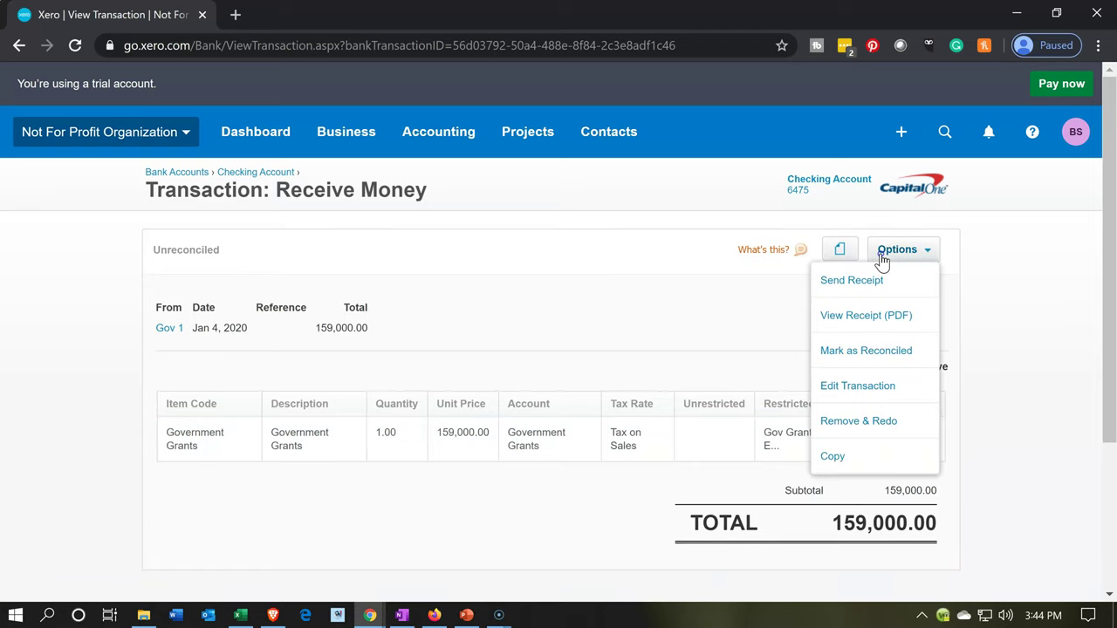
left_click(857, 386)
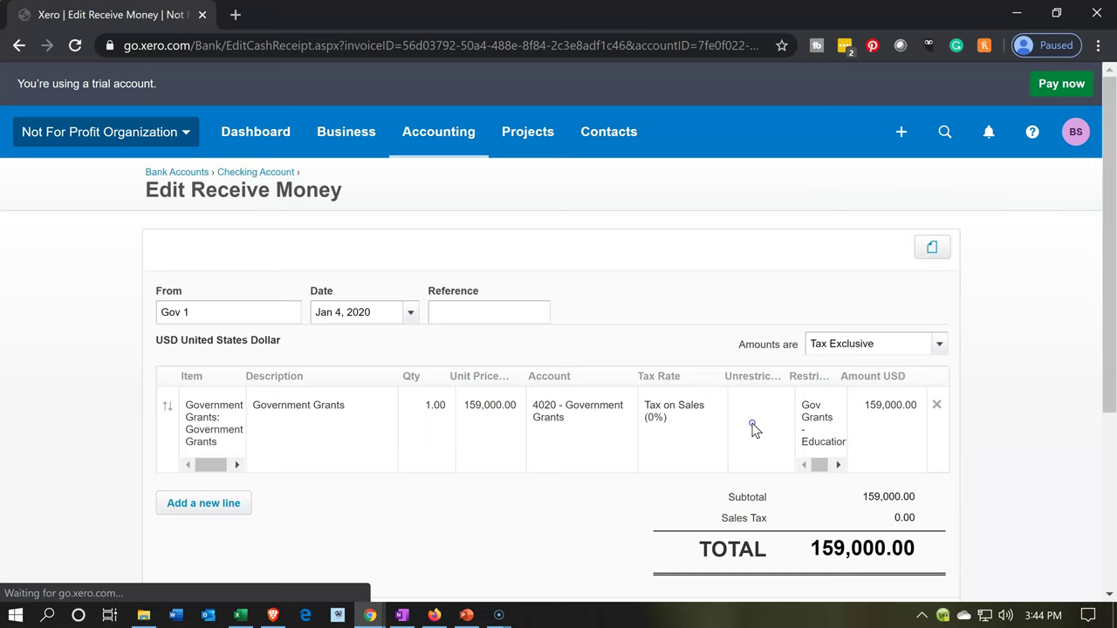
Set the Unrestricted tracking option of the 159,000.00 Government Grants line to NA Unrestricted.
left_click(774, 412)
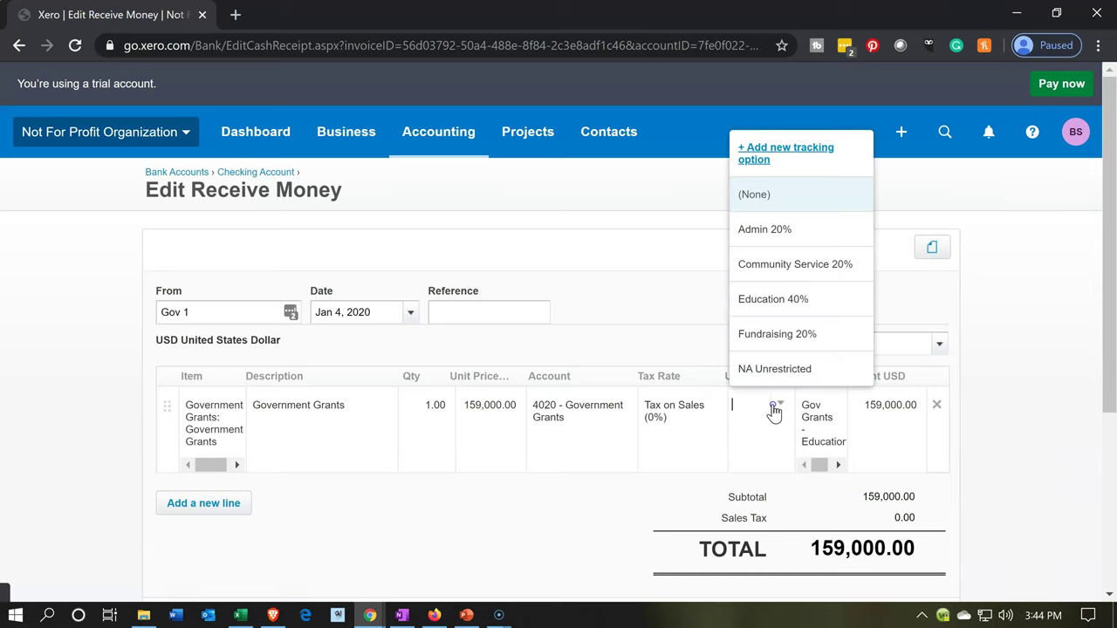
type("Na")
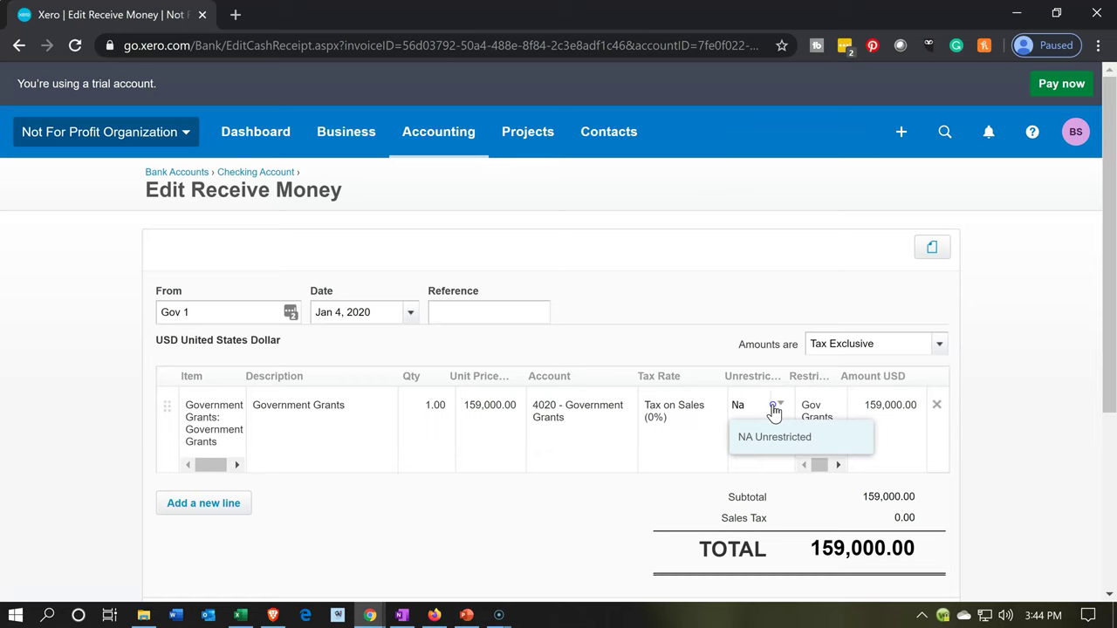
key("Tab")
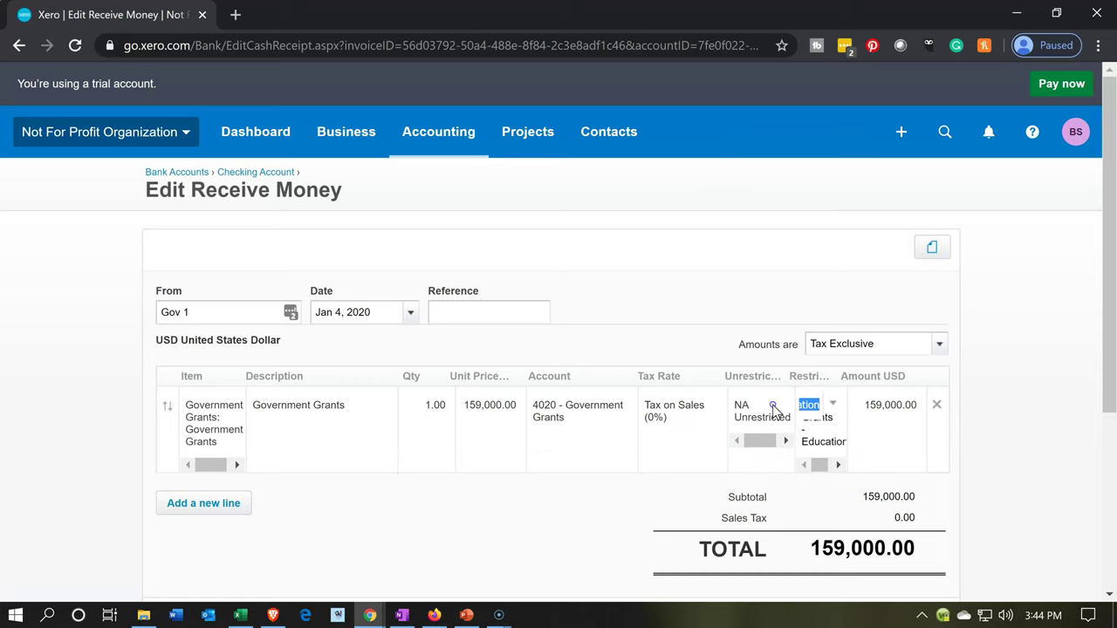
Update the Gov 1 receive money transaction and reopen the Income Statement Worksheet report.
scroll(774, 410, "down", 3)
left_click(845, 360)
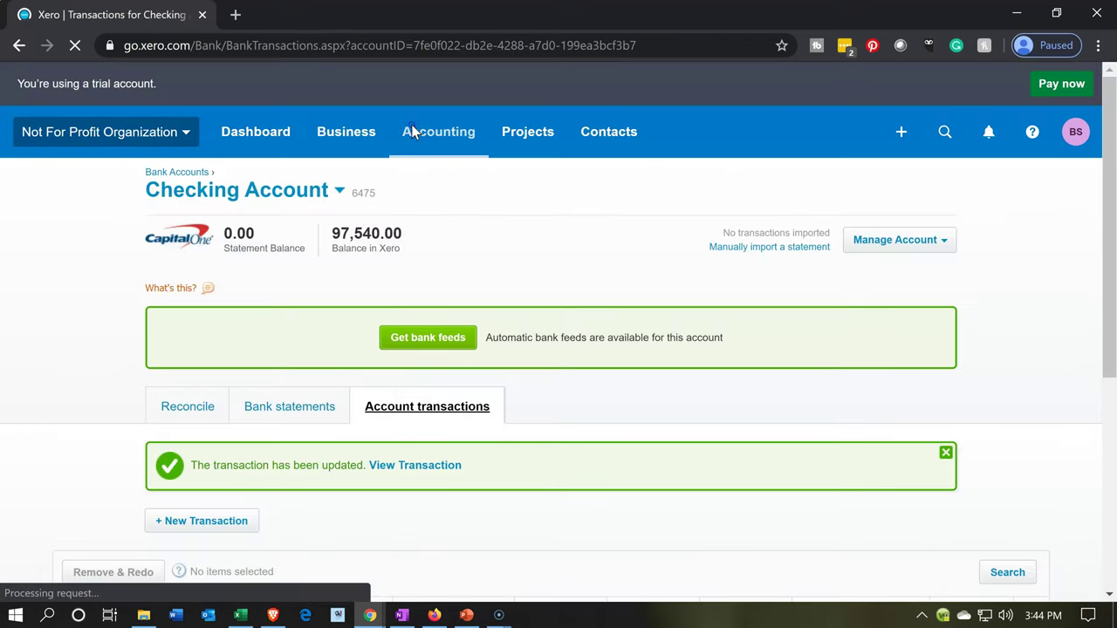
left_click(431, 139)
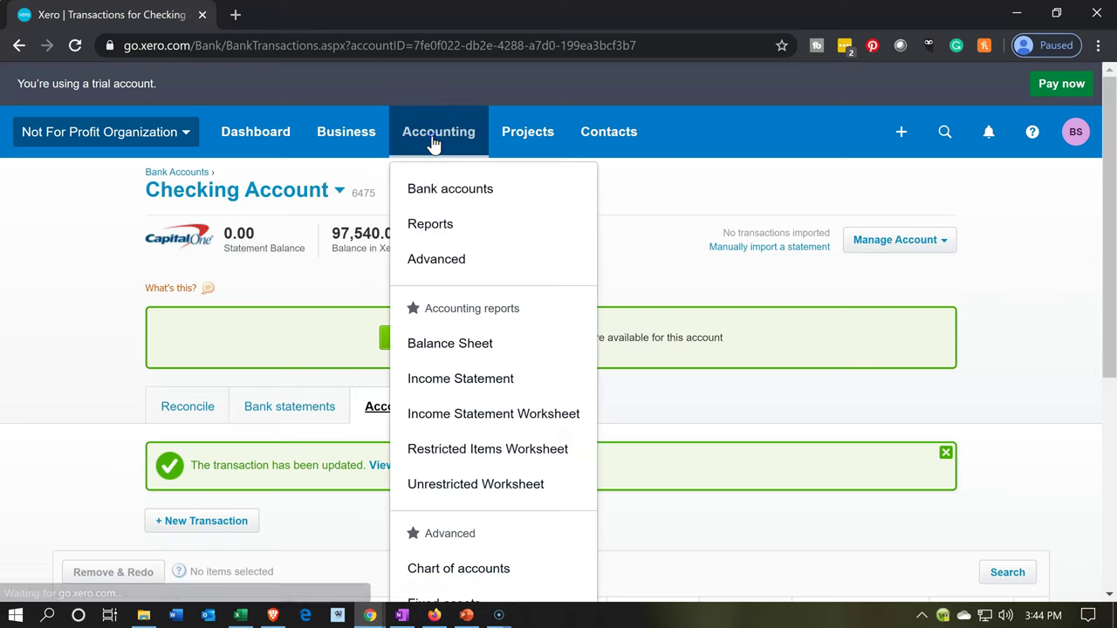
left_click(472, 406)
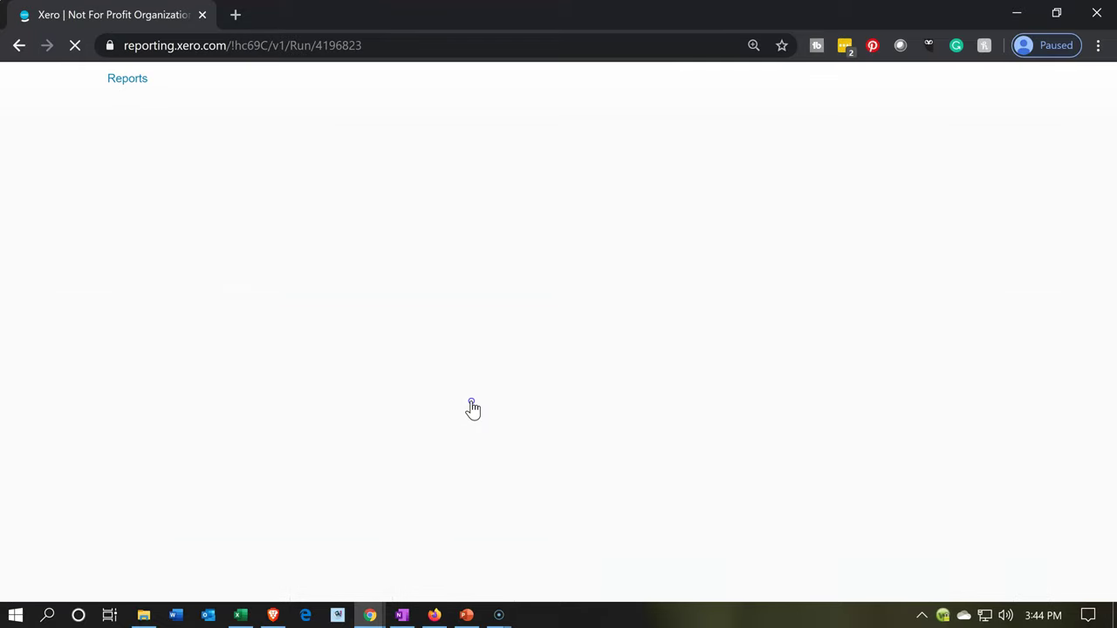
Duplicate the Income Statement Worksheet browser tab and review the report's unassigned columns in the copy.
right_click(150, 16)
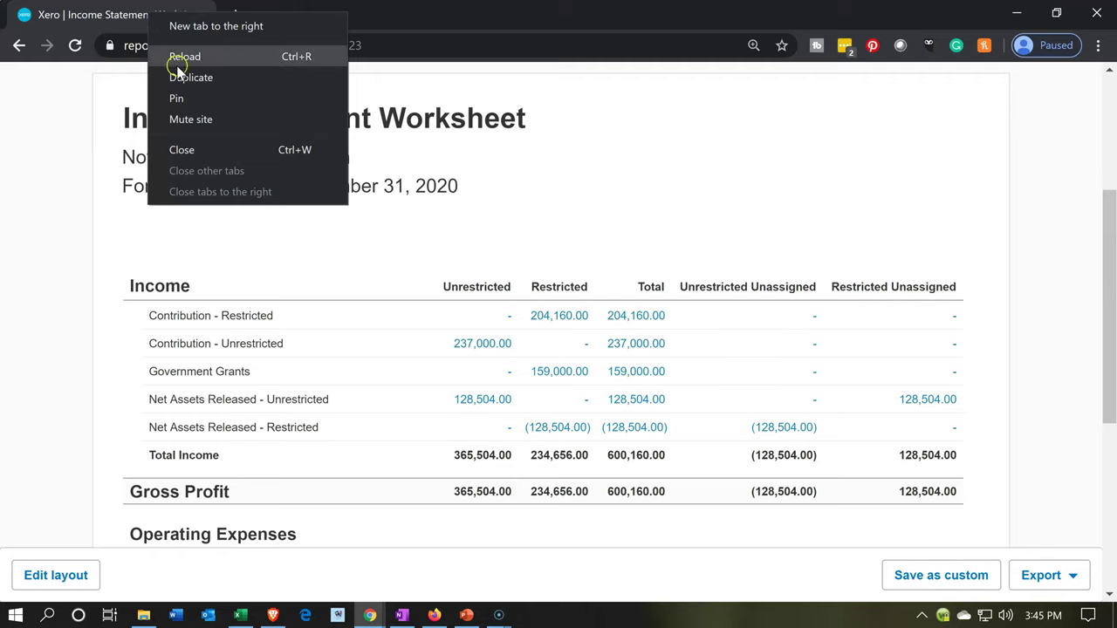
left_click(198, 83)
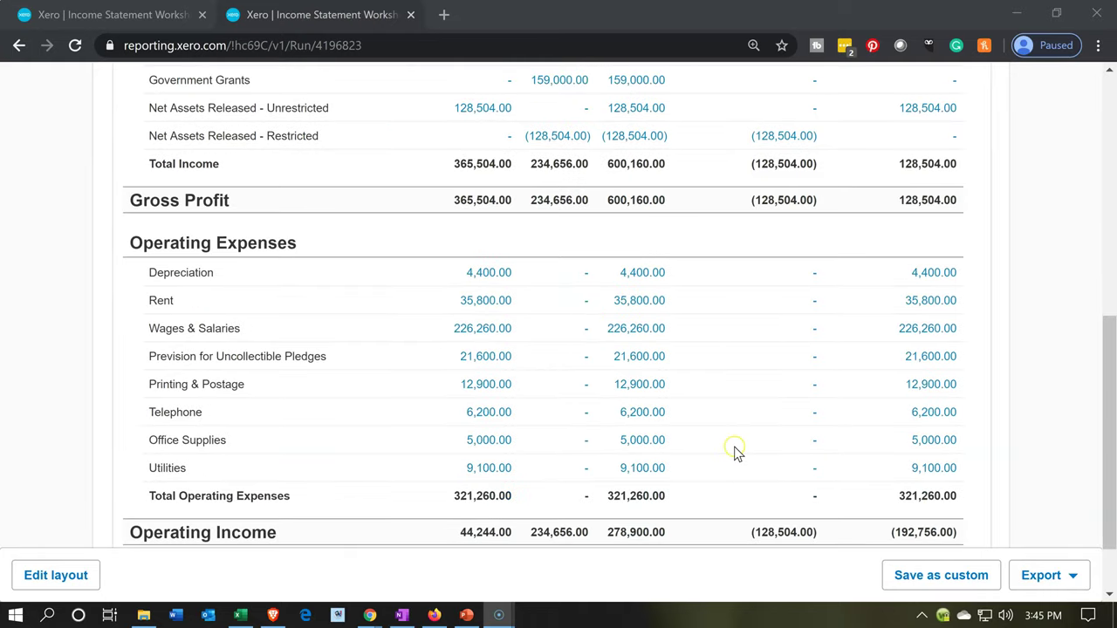
scroll(735, 451, "down", 2)
scroll(733, 450, "up", 4)
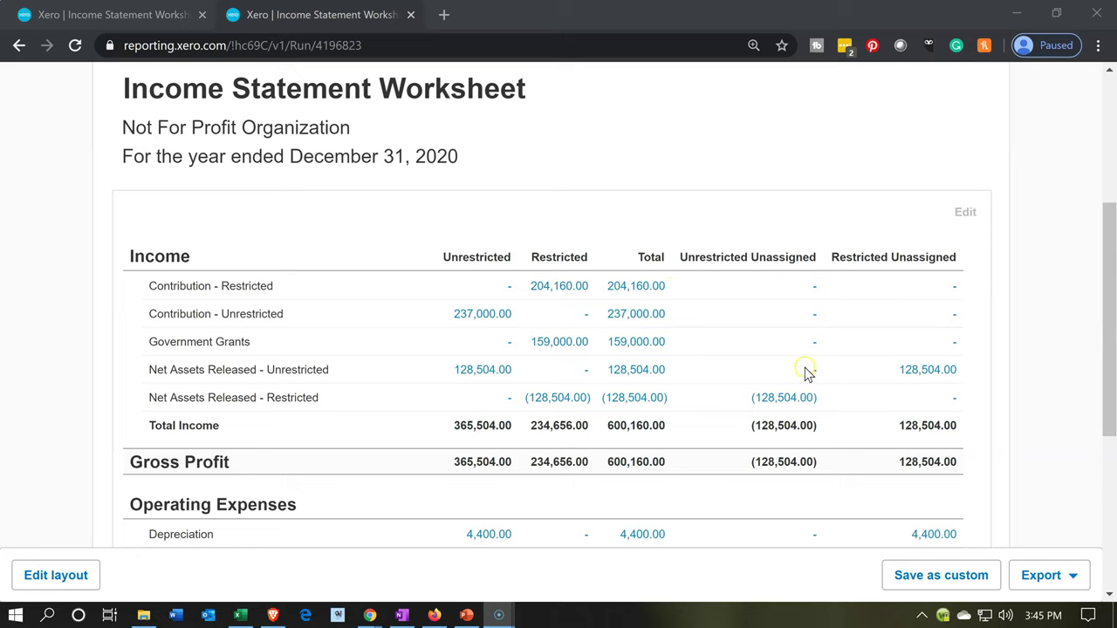
Open the Jan 30, 2020 manual journal behind the Restricted Unassigned amount of Net Assets Released - Unrestricted for editing.
left_click(920, 375)
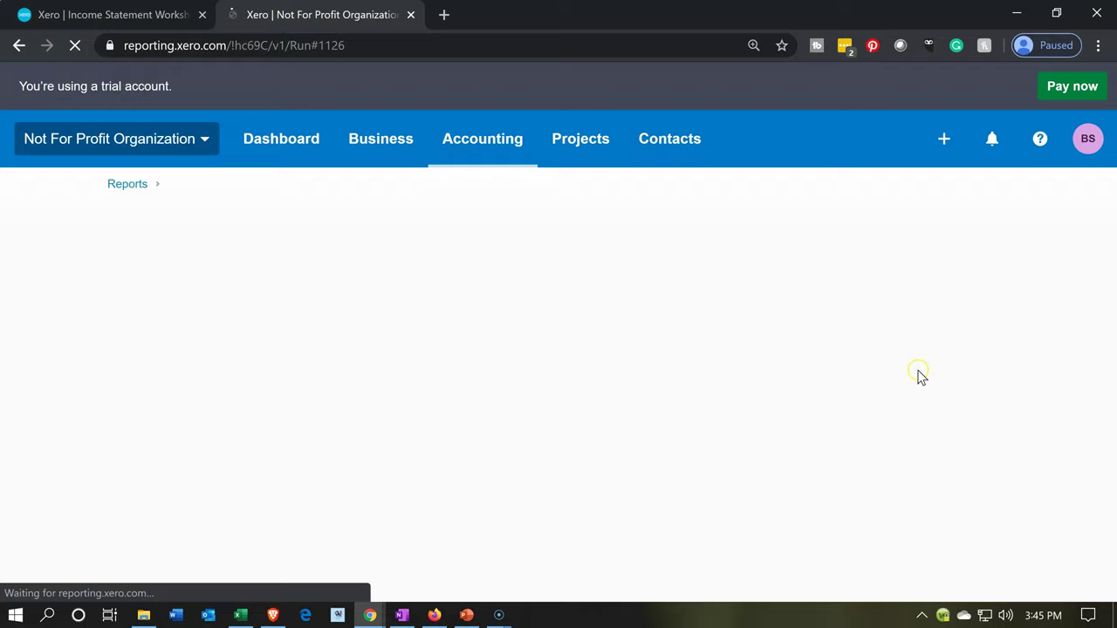
left_click(674, 402)
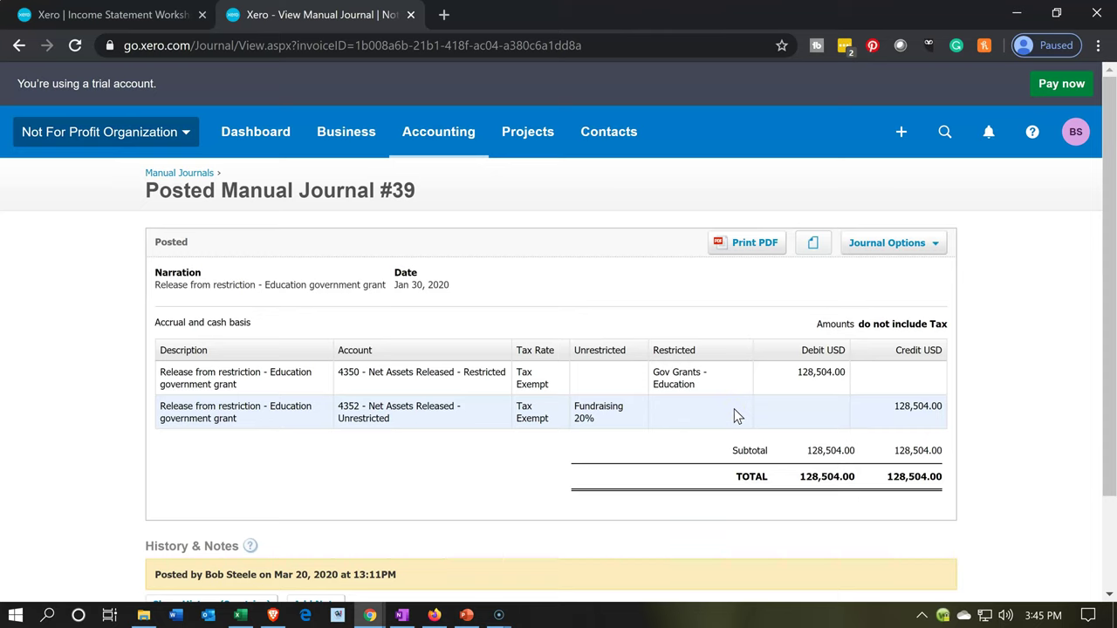
left_click(708, 420)
left_click(599, 452)
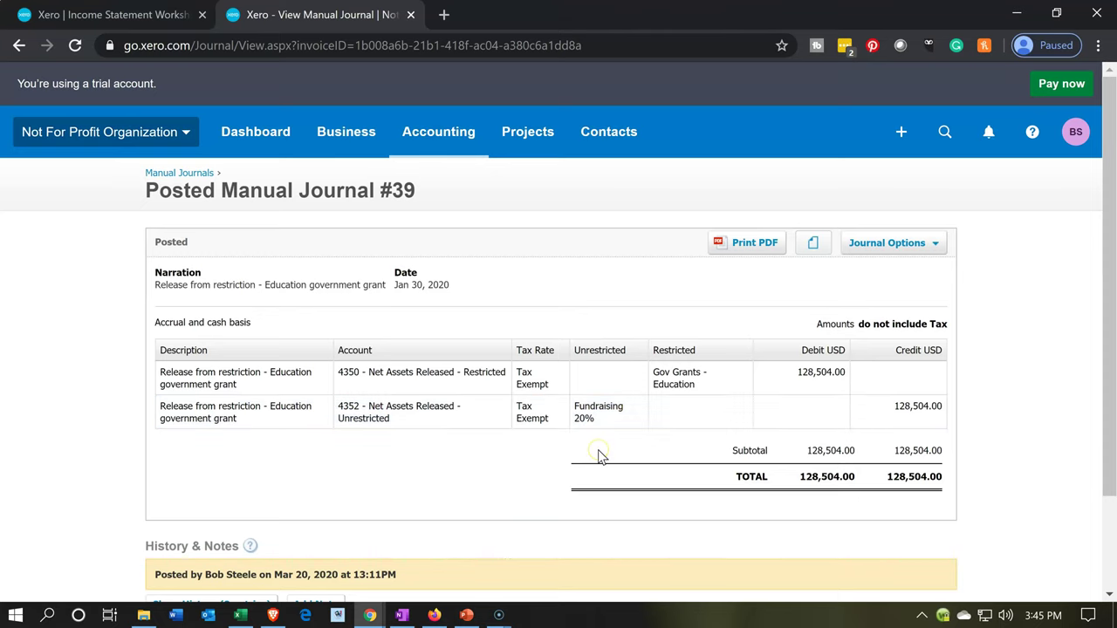
left_click(888, 243)
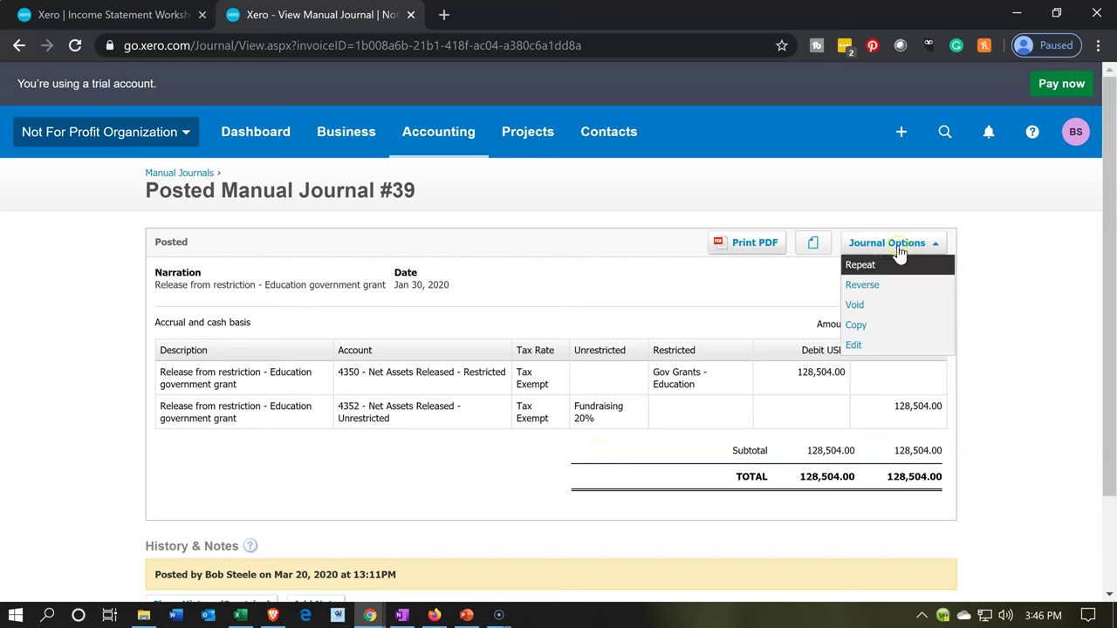
left_click(879, 346)
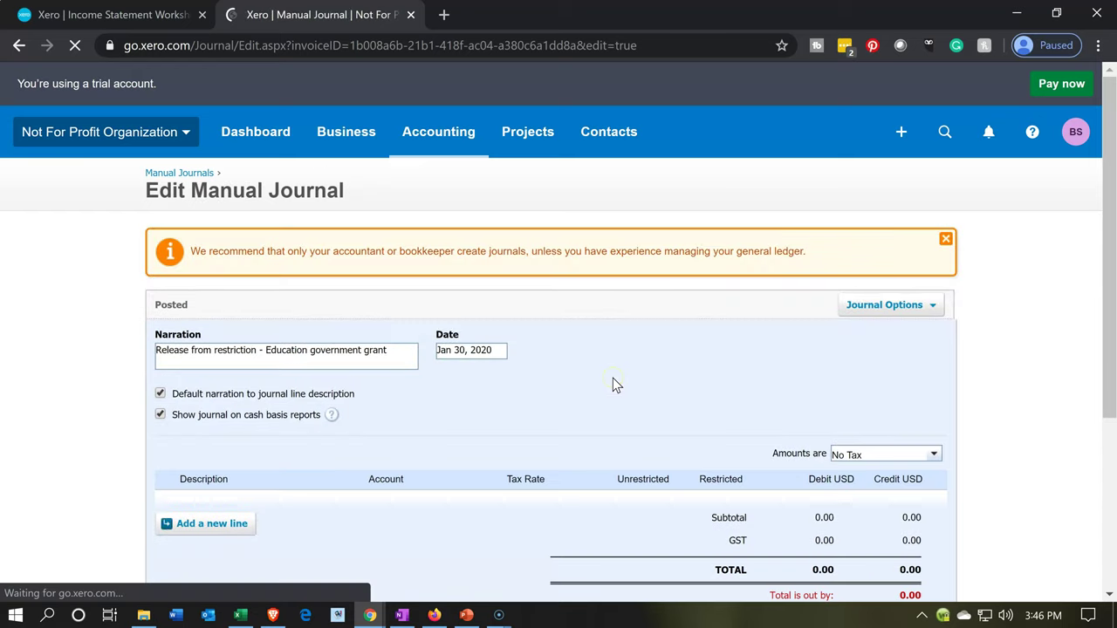
Set the Unrestricted tracking option of the journal's 4350 - Net Assets Released - Restricted line to NA Unrestricted.
scroll(614, 385, "down", 1)
left_click(634, 412)
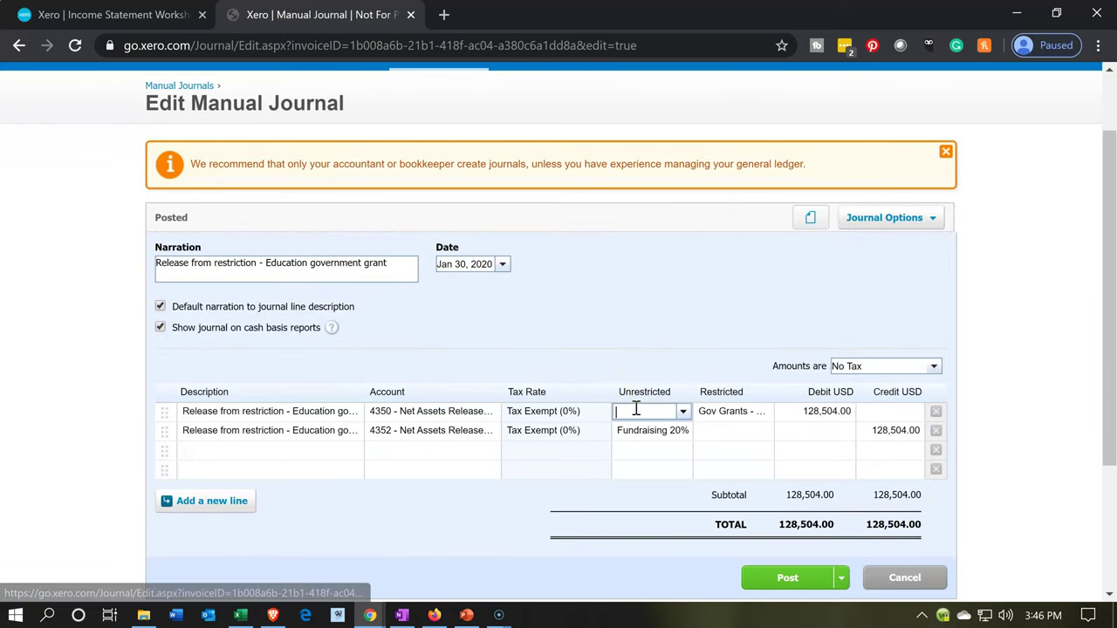
type("na")
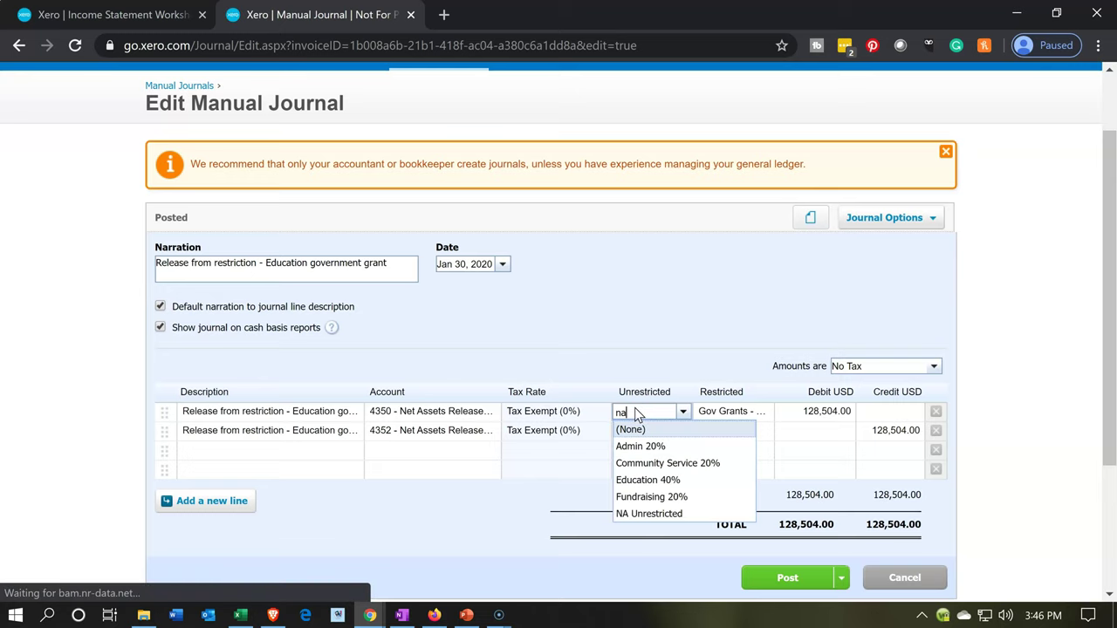
key("Tab")
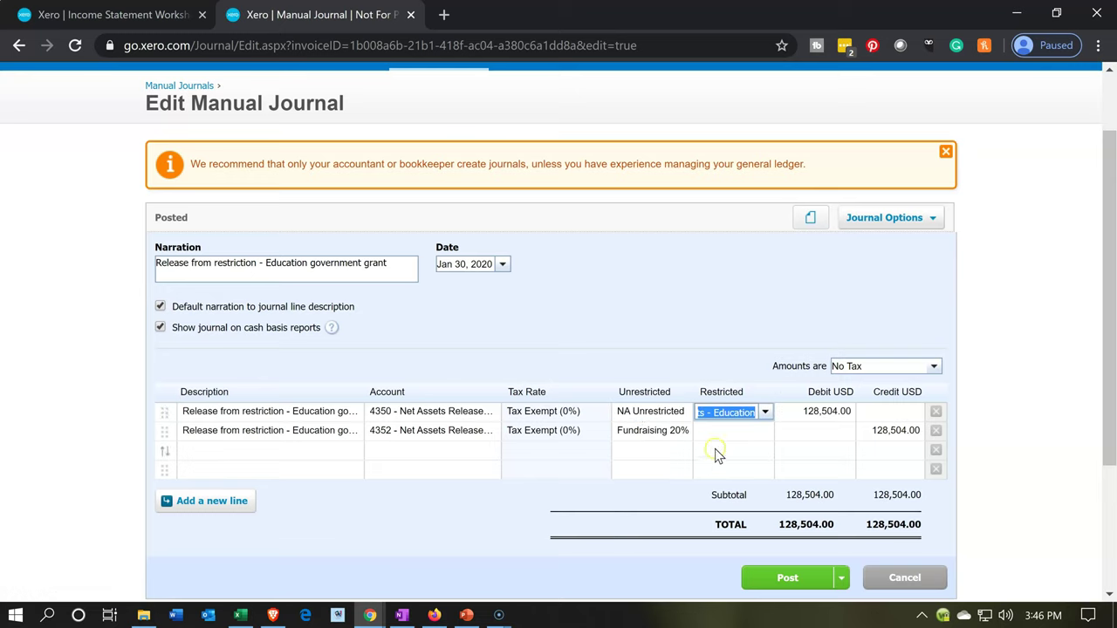
Set the Restricted tracking option of the journal's 4352 - Net Assets Released - Unrestricted line to NA Restricted and post the journal.
left_click(721, 441)
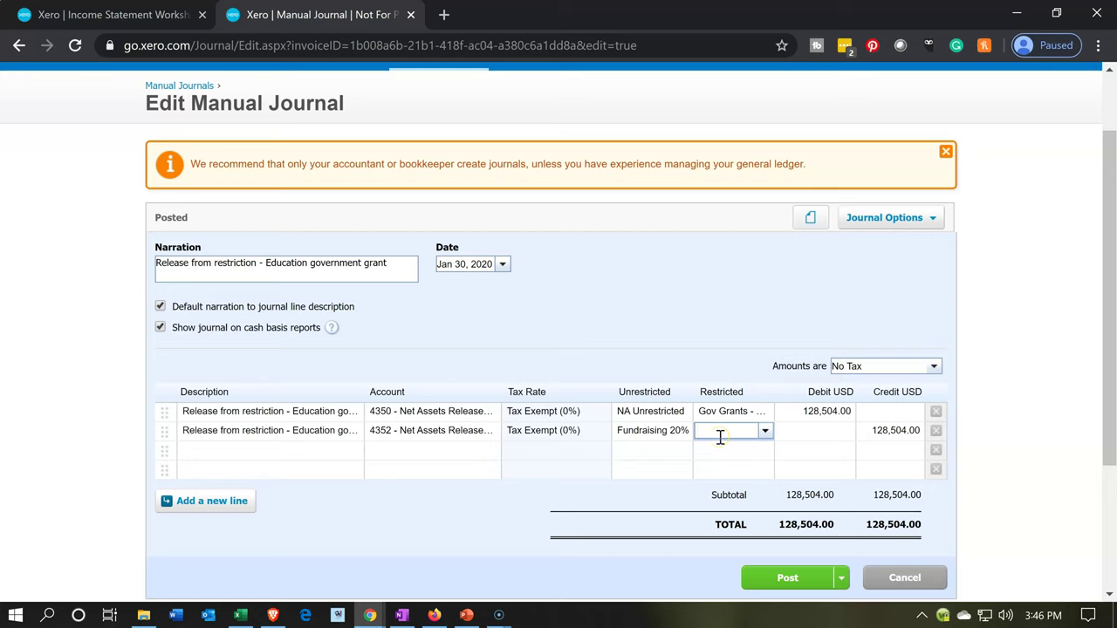
type("na")
left_click(721, 445)
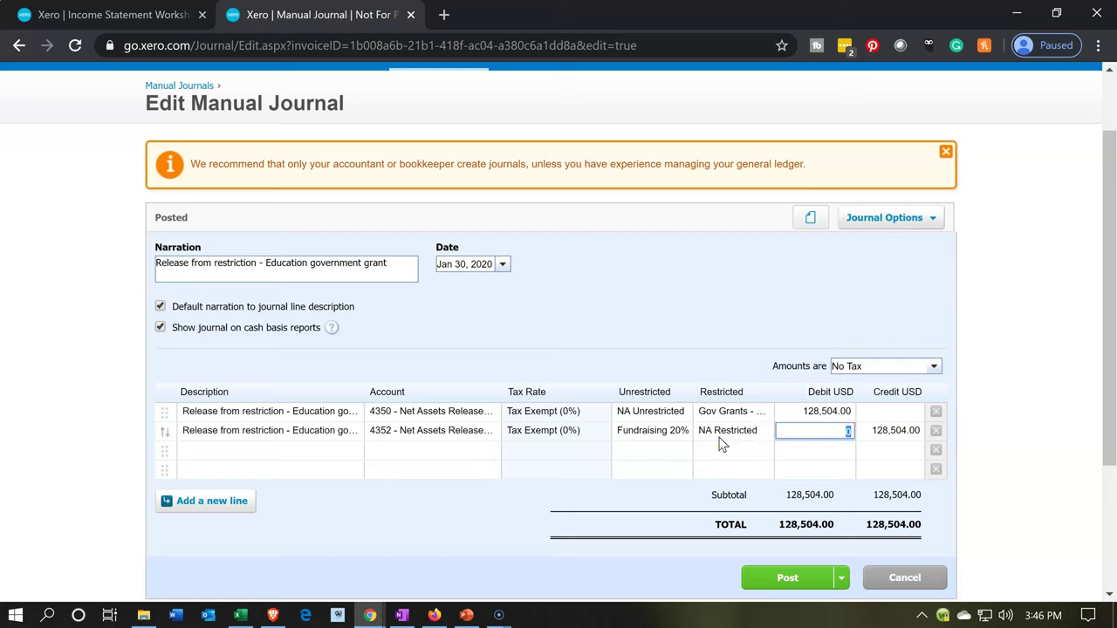
left_click(787, 578)
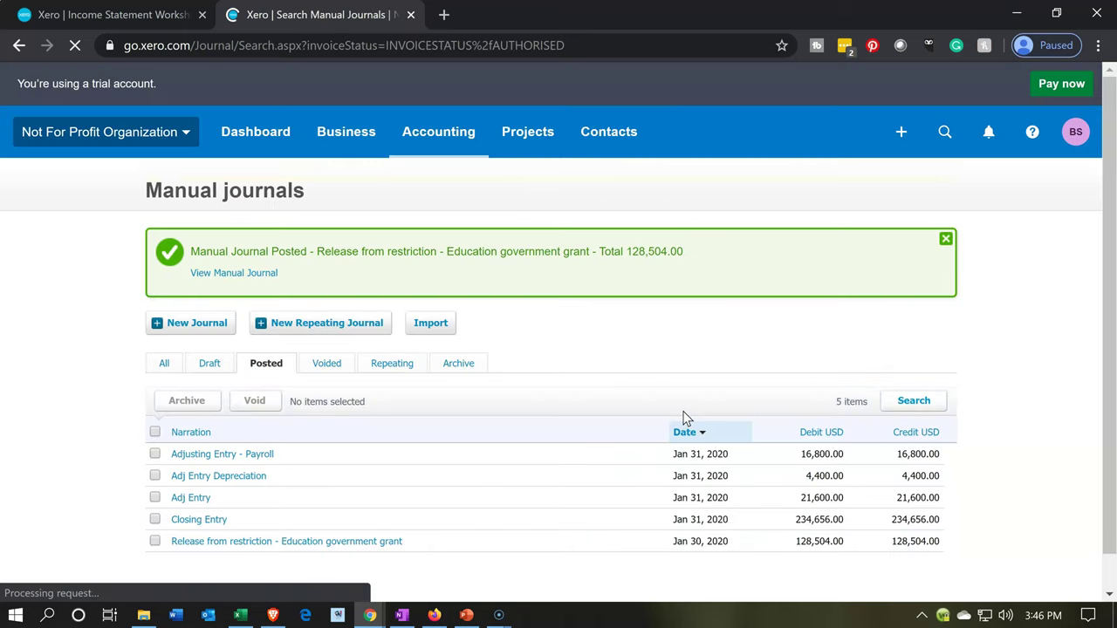
Close the Manual Journals browser tab and update the Income Statement Worksheet report.
left_click(413, 19)
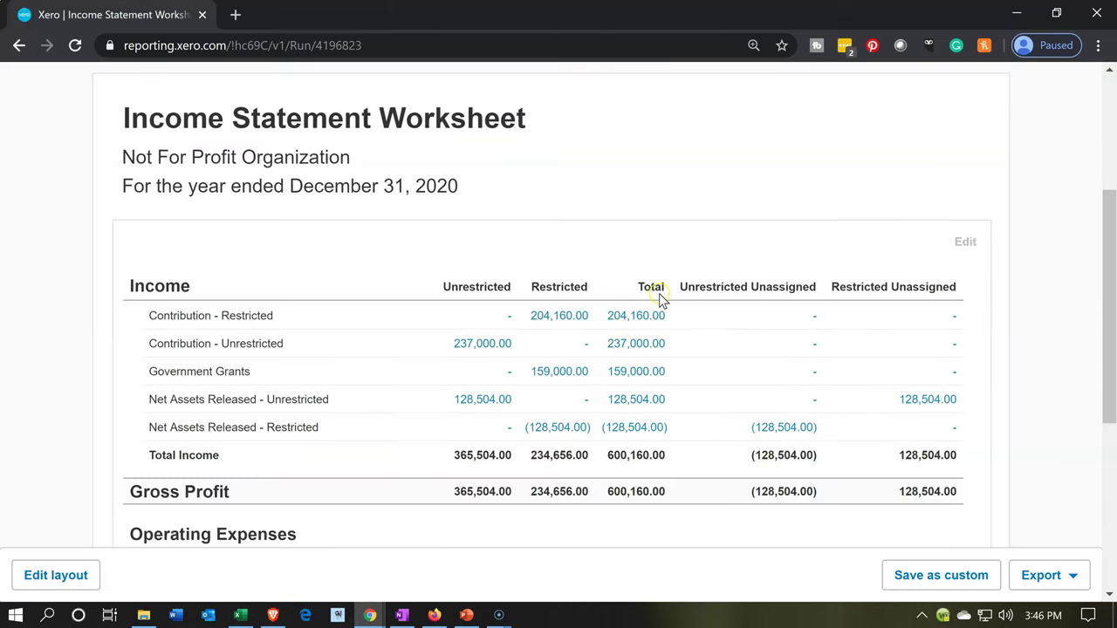
scroll(663, 280, "up", 2)
left_click(658, 196)
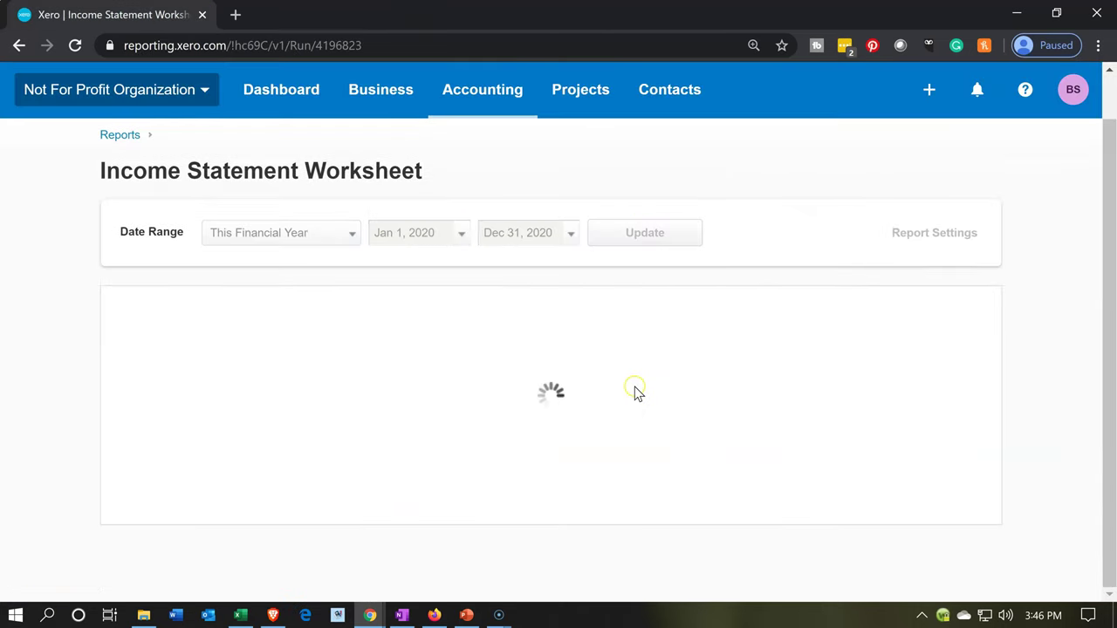
Examine the Unrestricted Unassigned and Restricted Unassigned columns for the income and operating expense lines of the updated report.
scroll(636, 393, "down", 1)
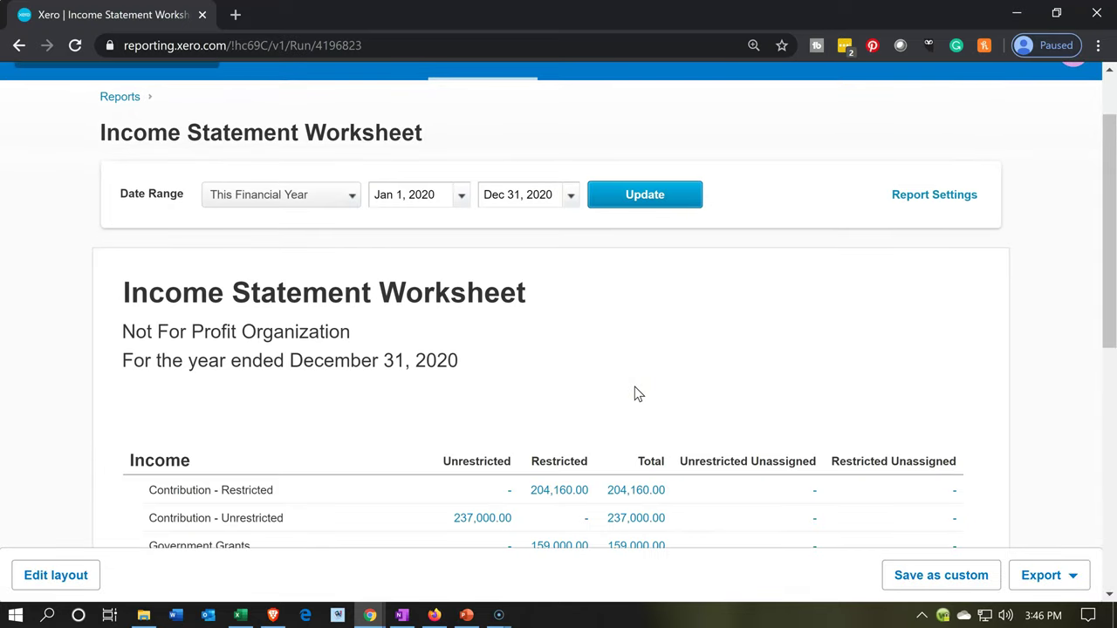
scroll(638, 395, "down", 2)
scroll(637, 392, "down", 1)
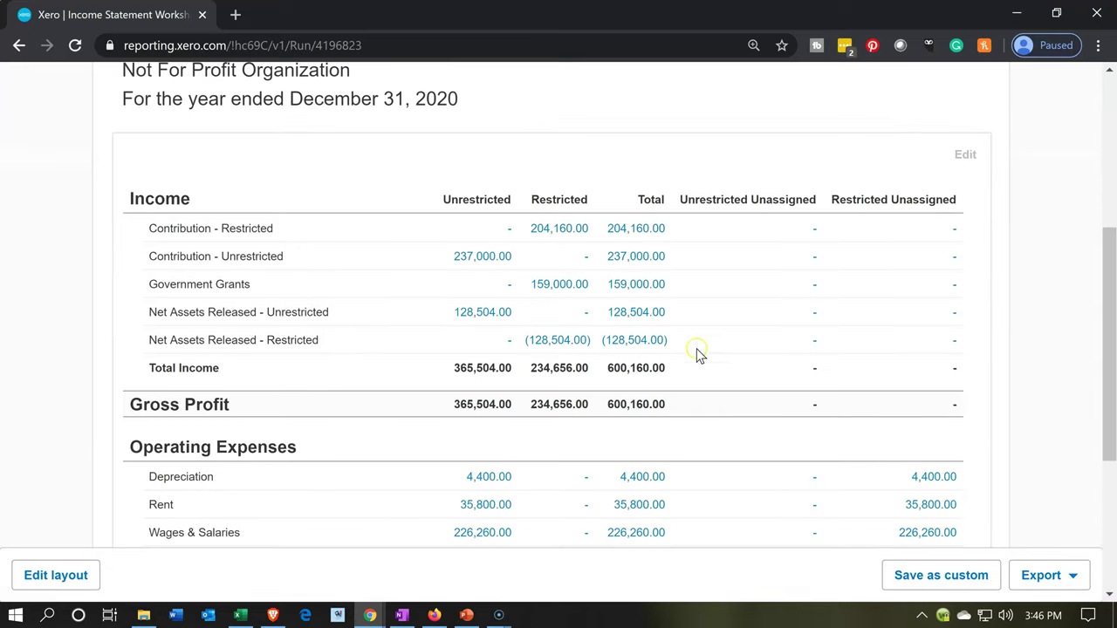
scroll(716, 343, "down", 2)
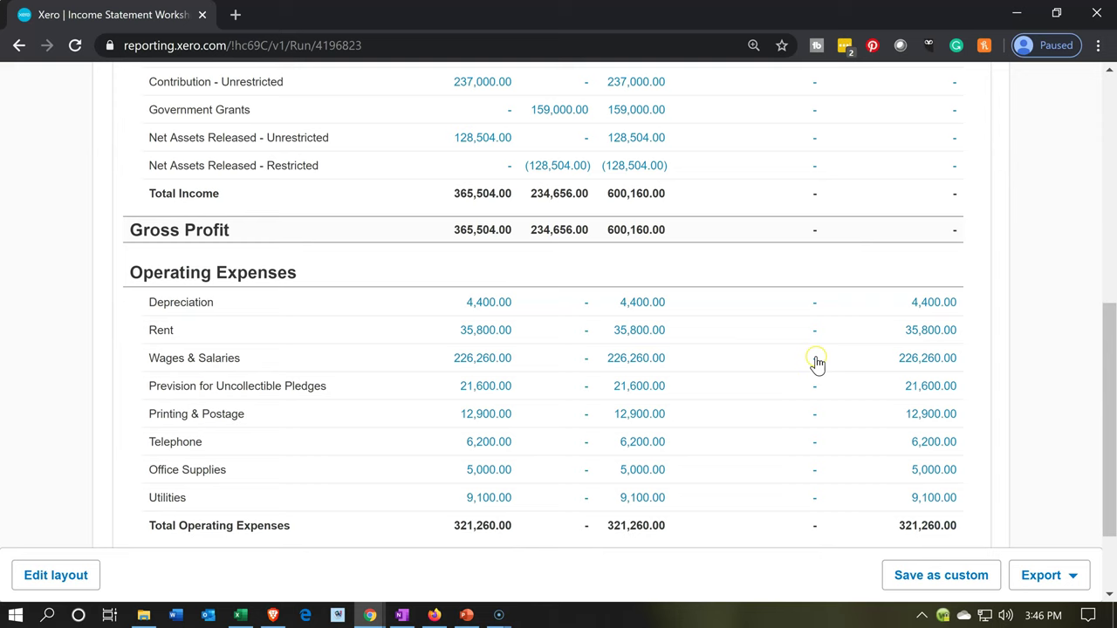
scroll(818, 365, "up", 2)
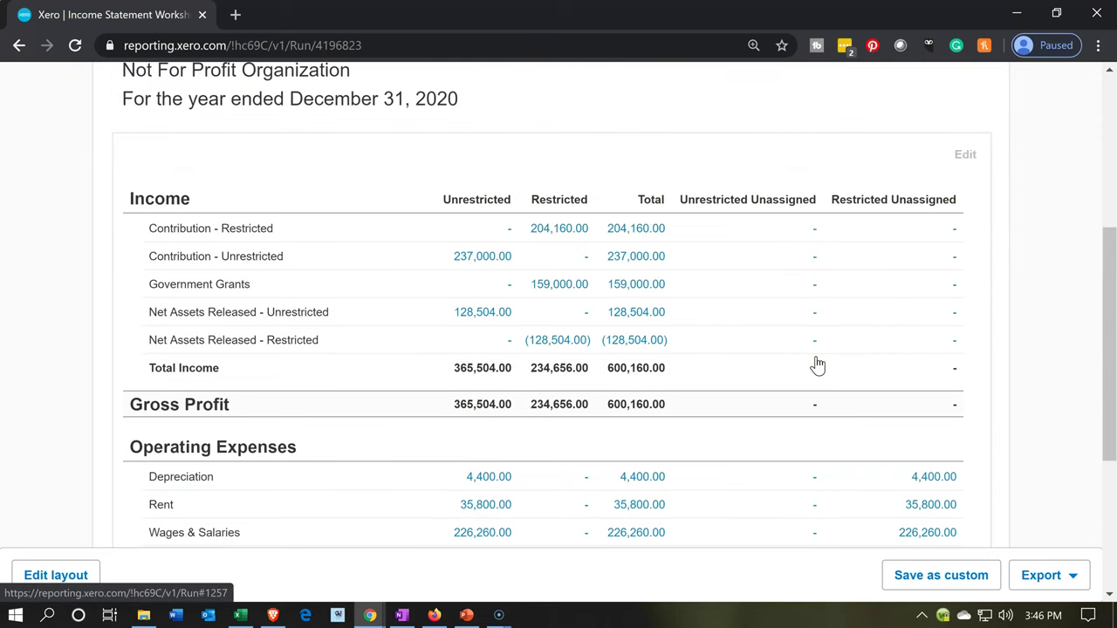
scroll(818, 365, "down", 3)
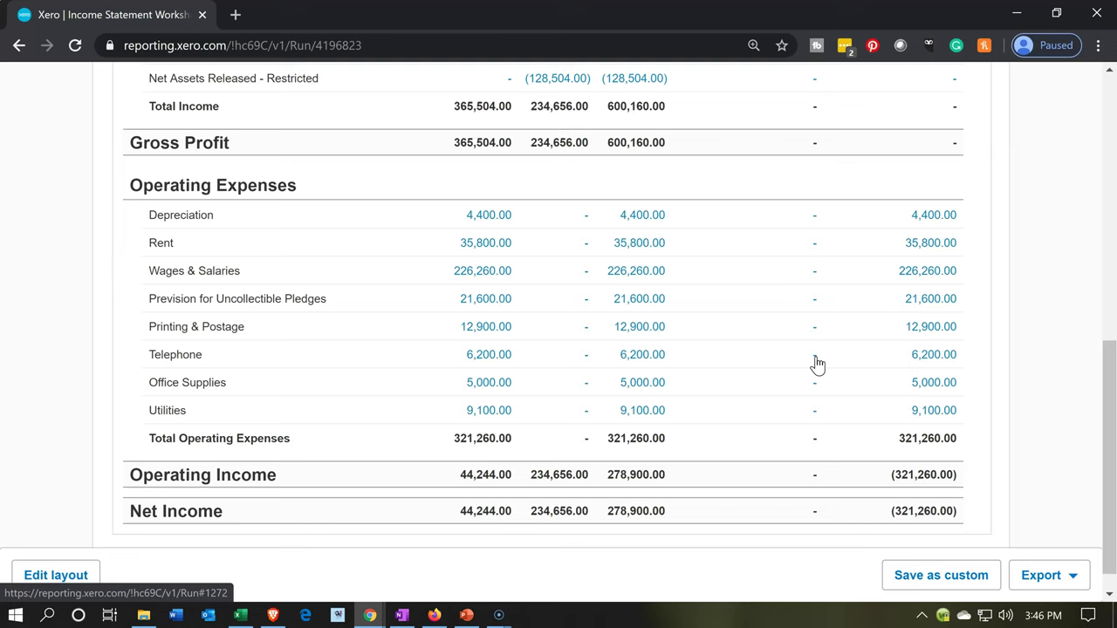
scroll(818, 364, "up", 4)
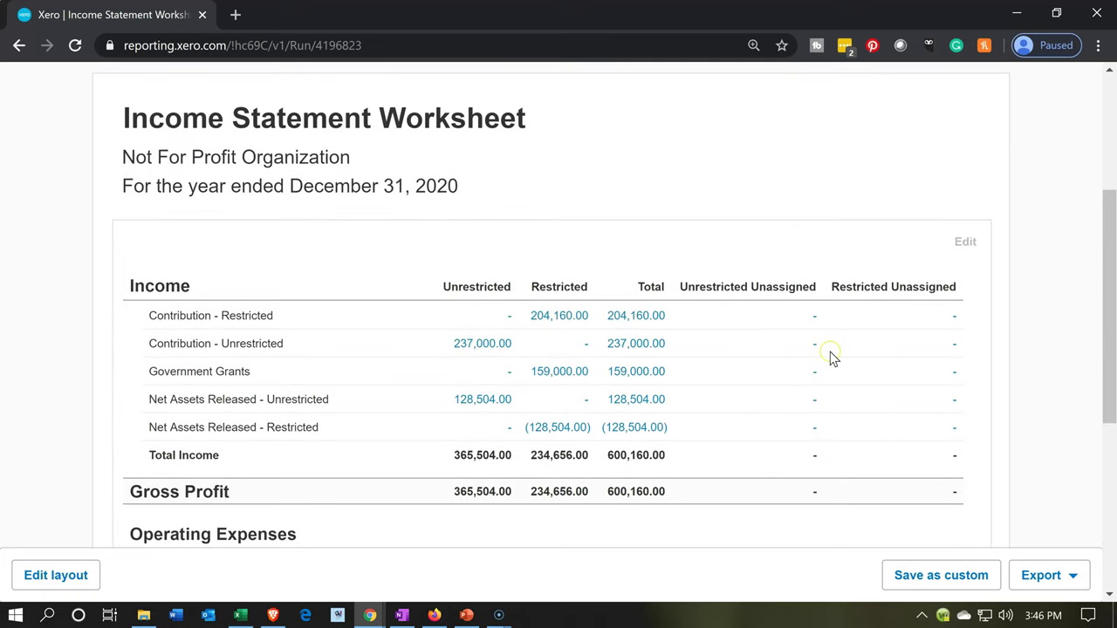
scroll(832, 358, "down", 3)
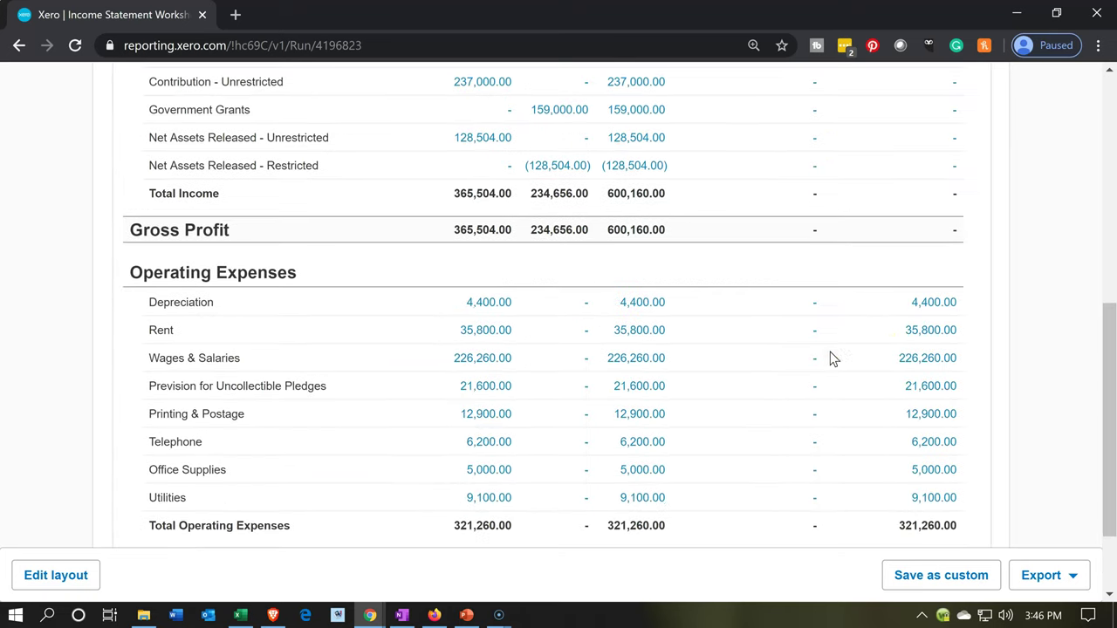
left_click(928, 305)
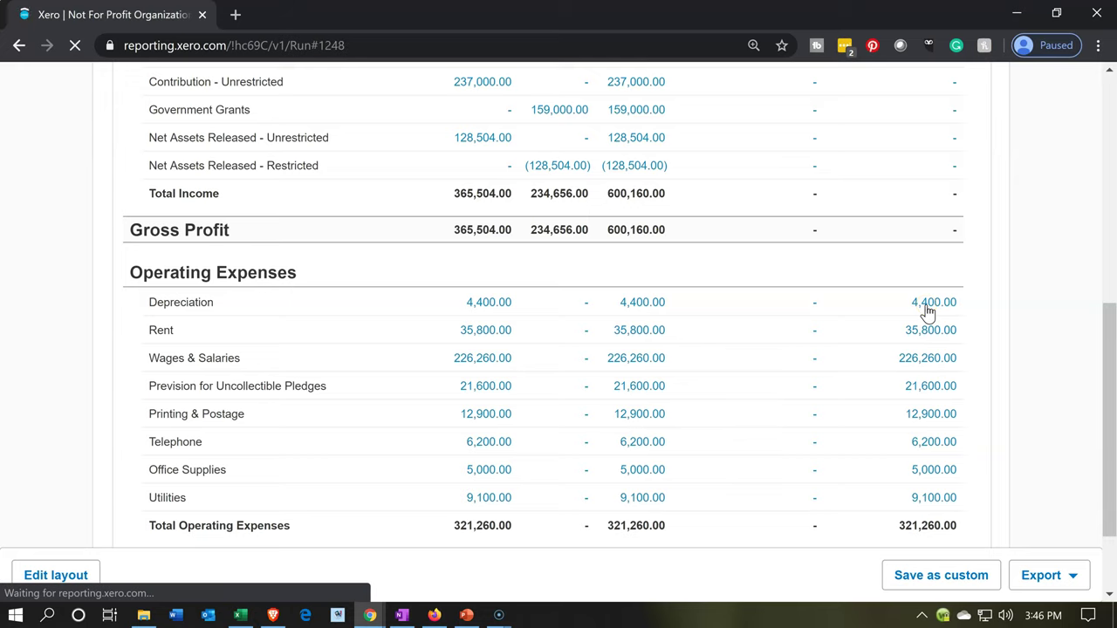
left_click(21, 50)
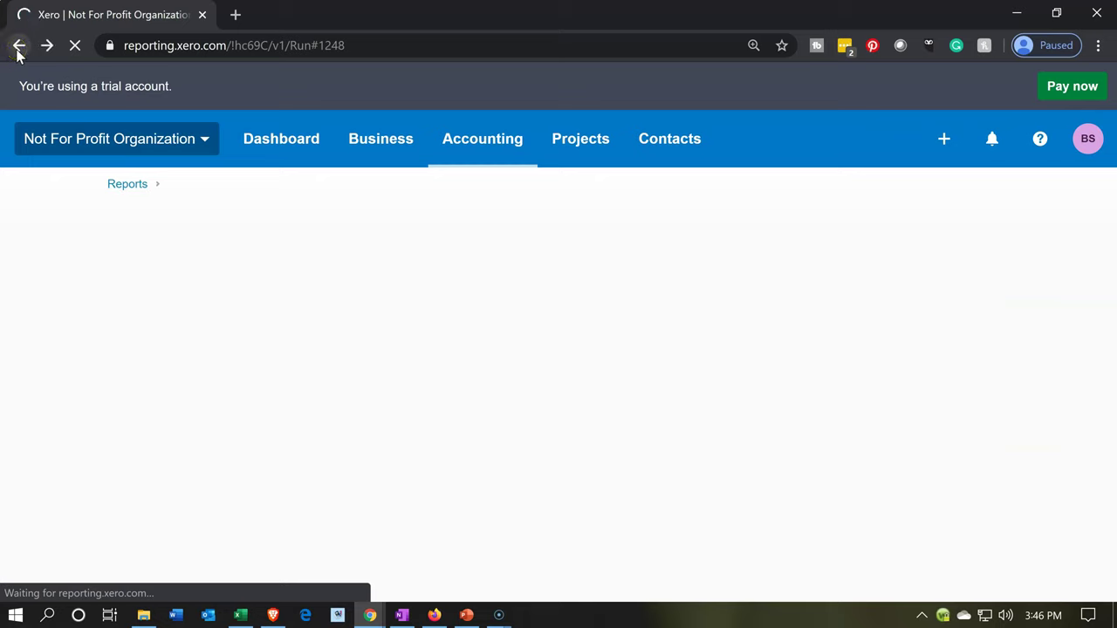
left_click(482, 221)
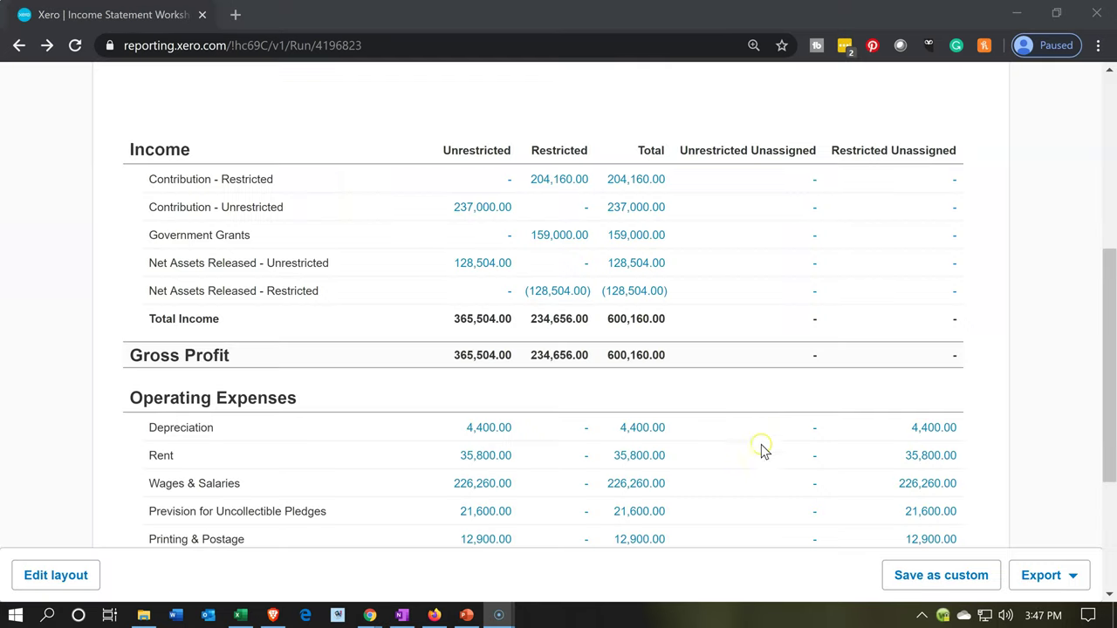
Open the first Jan 1, 2020 Misc spend money transaction behind the Restricted Unassigned amount of Rent.
scroll(761, 449, "down", 1)
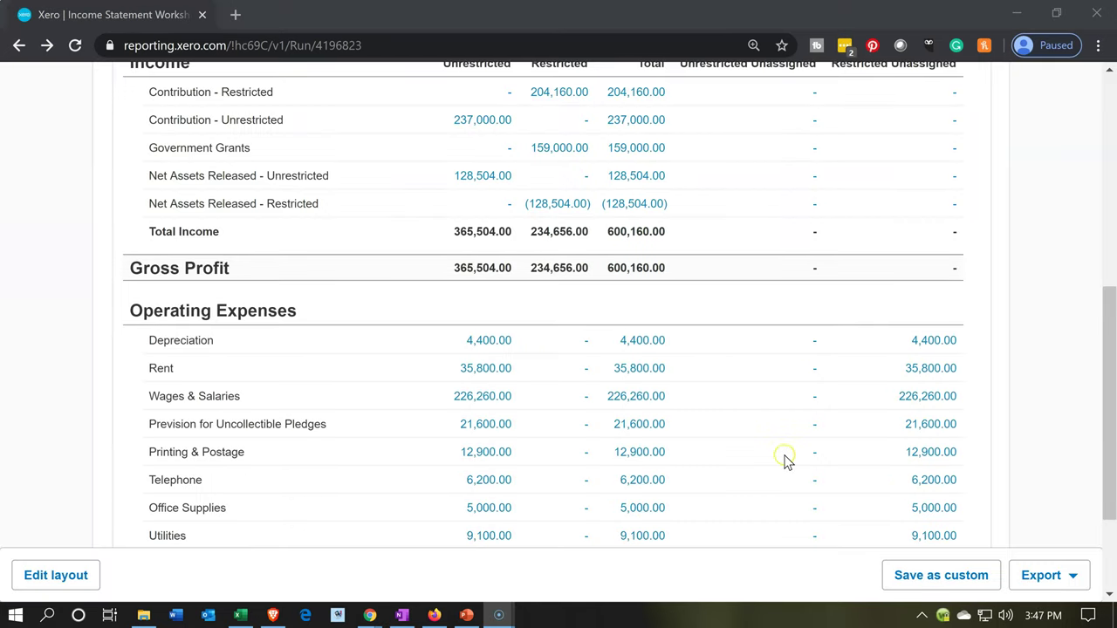
left_click(918, 373)
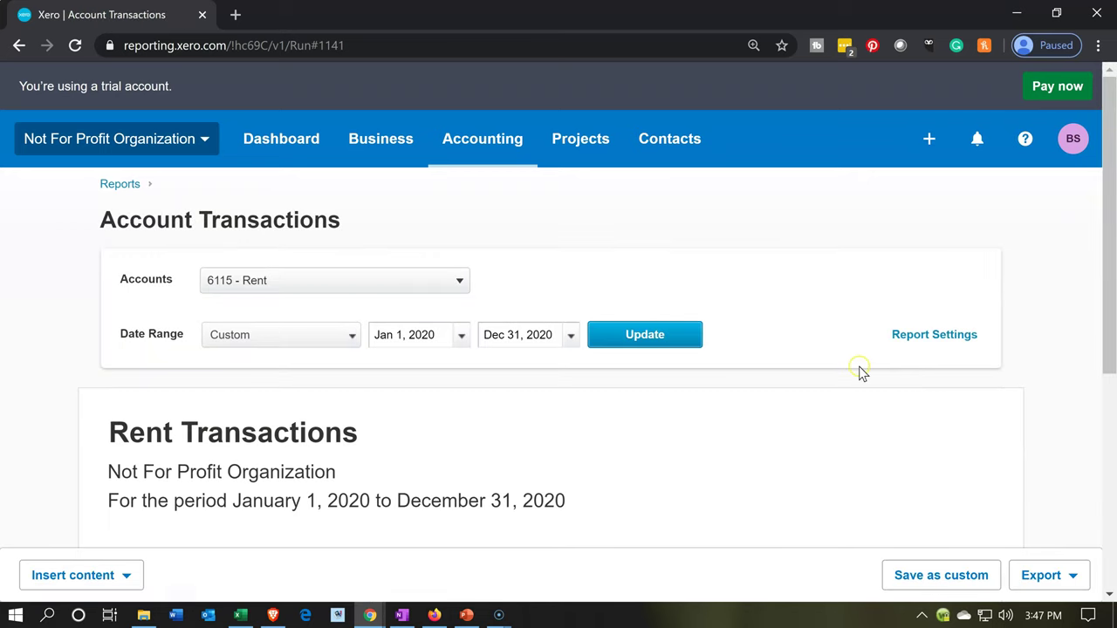
scroll(860, 373, "down", 4)
scroll(860, 373, "down", 1)
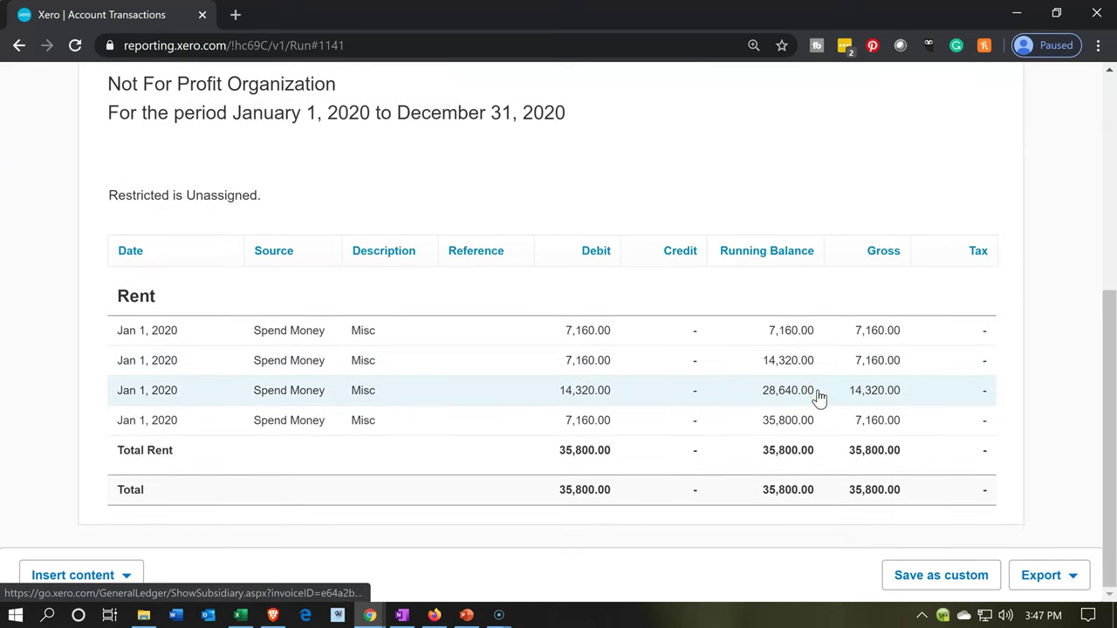
left_click(802, 334)
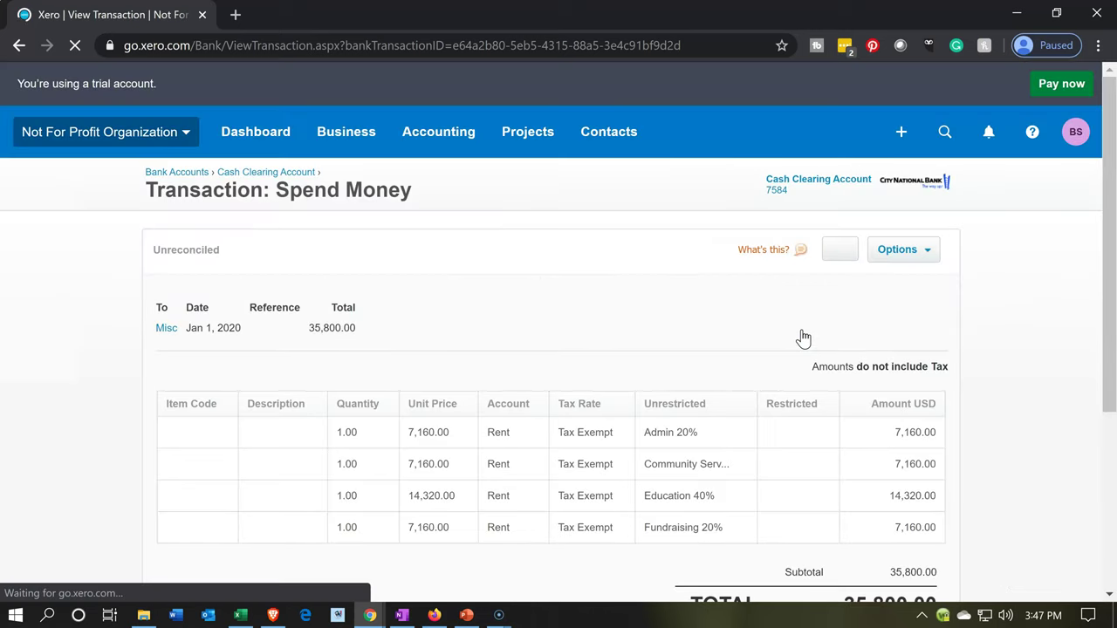
Review the tracking options on the four Rent lines and open the Misc spend money transaction for editing.
scroll(803, 338, "down", 1)
left_click(802, 345)
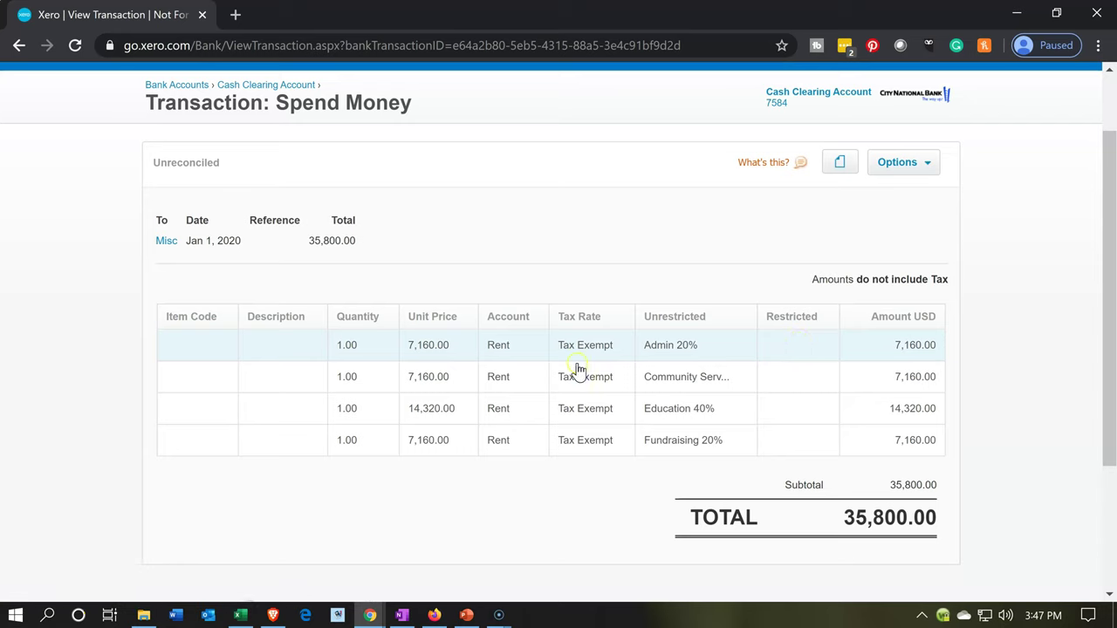
left_click(685, 337)
left_click(682, 336)
left_click(783, 358)
left_click(797, 350)
left_click(803, 346)
left_click(912, 179)
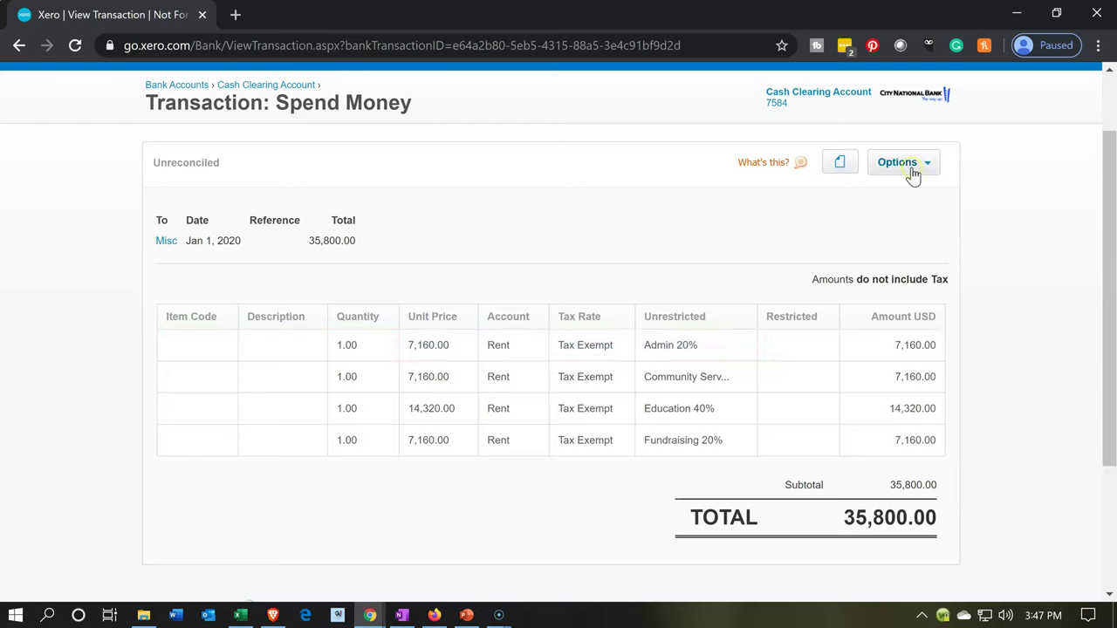
left_click(913, 168)
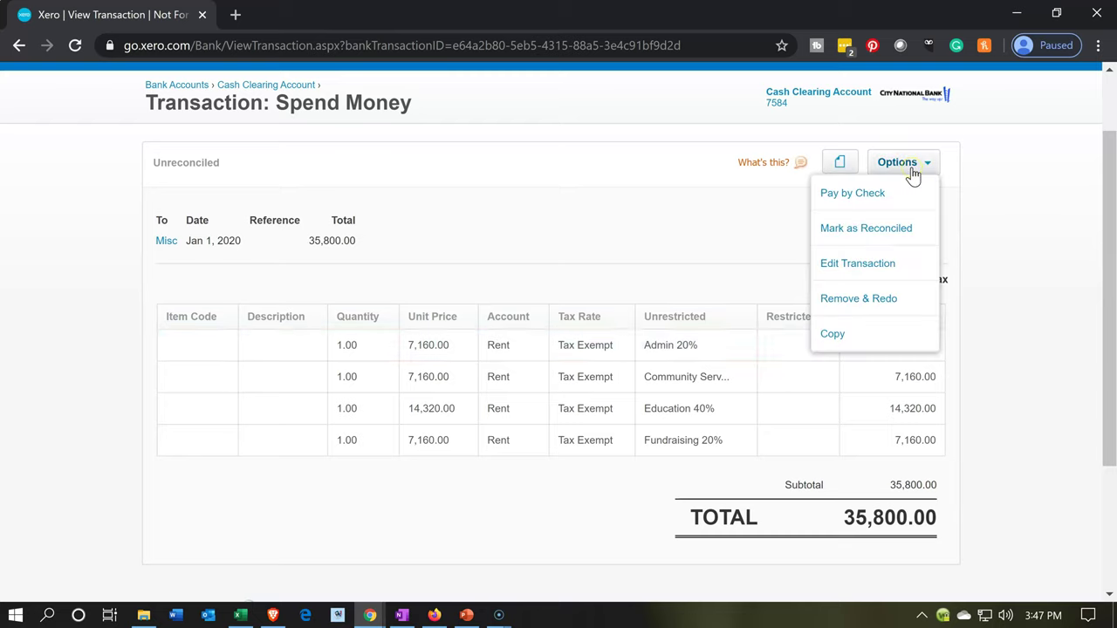
left_click(866, 272)
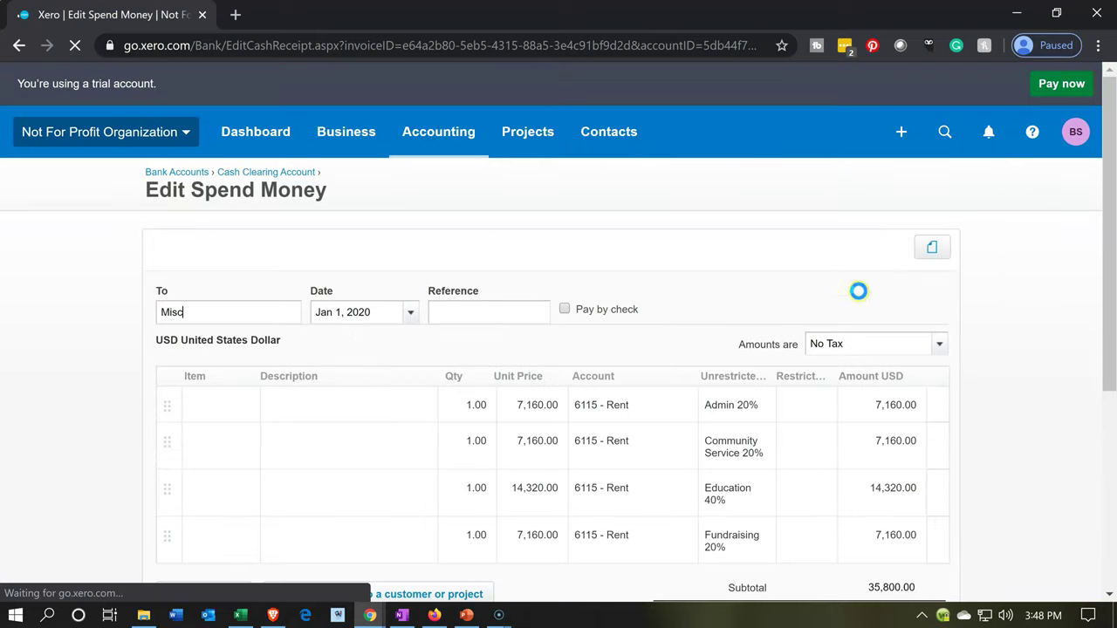
Set the Restricted tracking option of the Admin 20% and Community Service 20% Rent lines to NA Restricted.
left_click(803, 410)
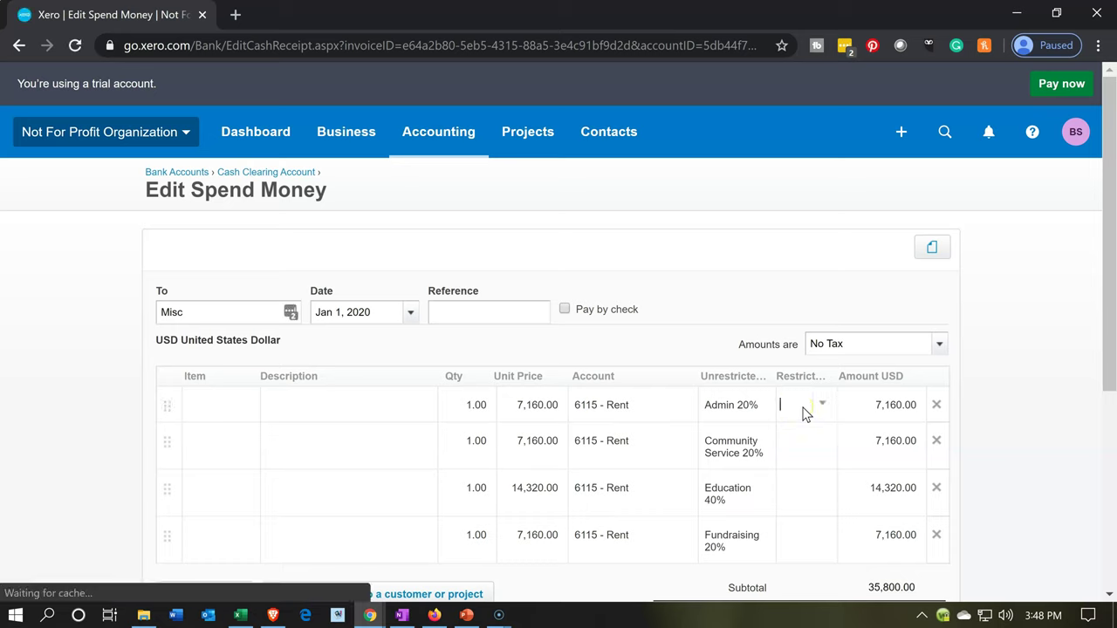
type("NA")
left_click(806, 434)
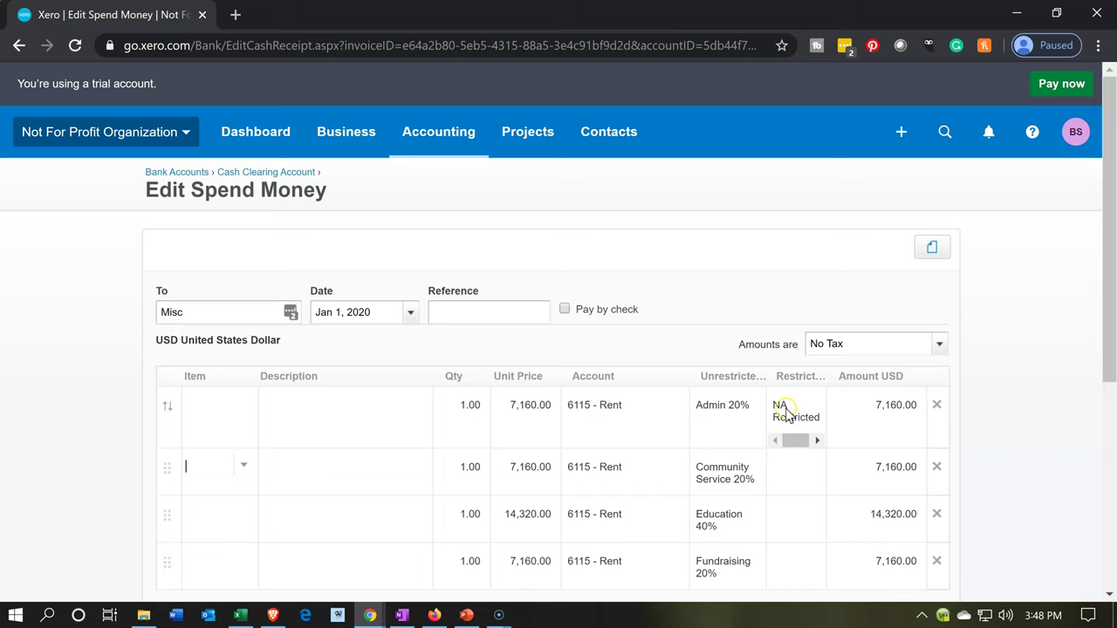
left_click(811, 469)
type("Na")
key("Return")
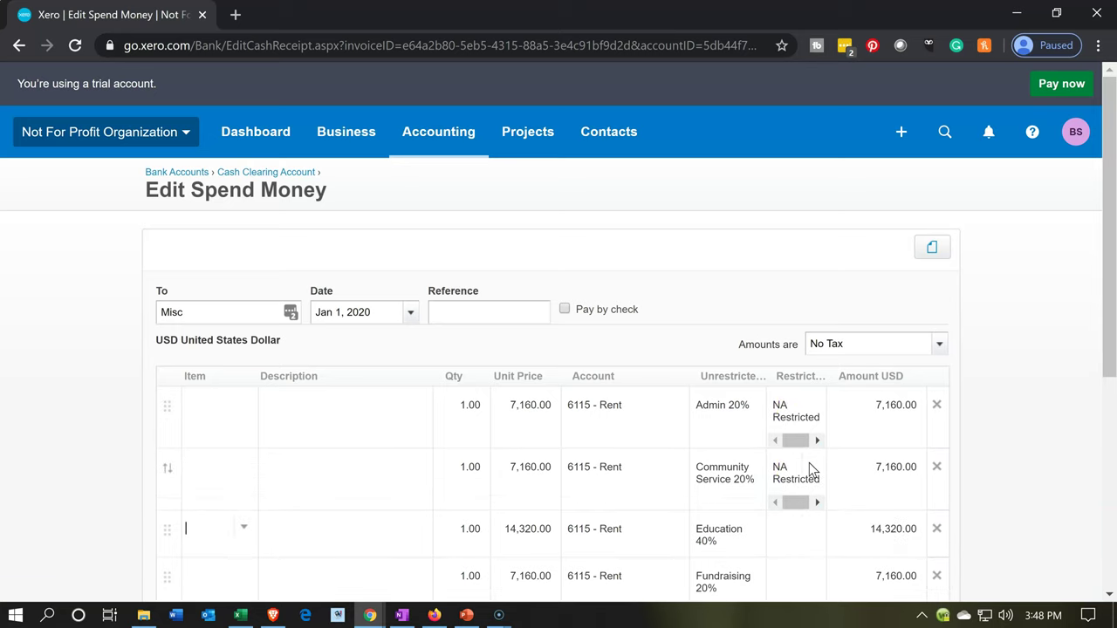
Set the Restricted tracking option of the Education 40% and Fundraising 20% Rent lines to NA Restricted and update the transaction.
left_click(801, 530)
type("Na")
key("Return")
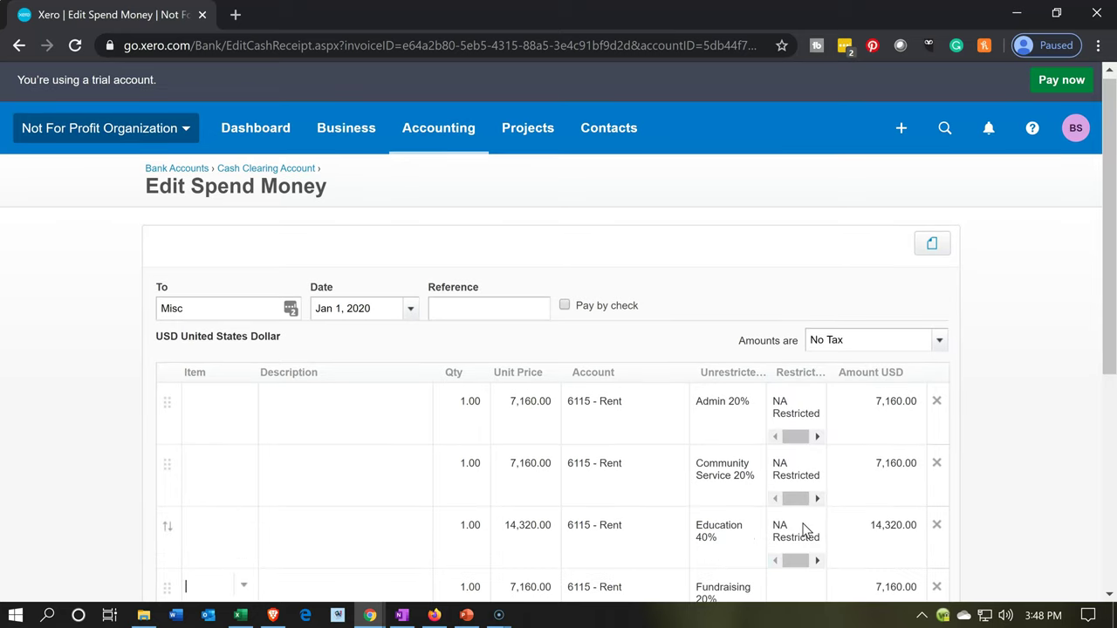
scroll(804, 530, "down", 1)
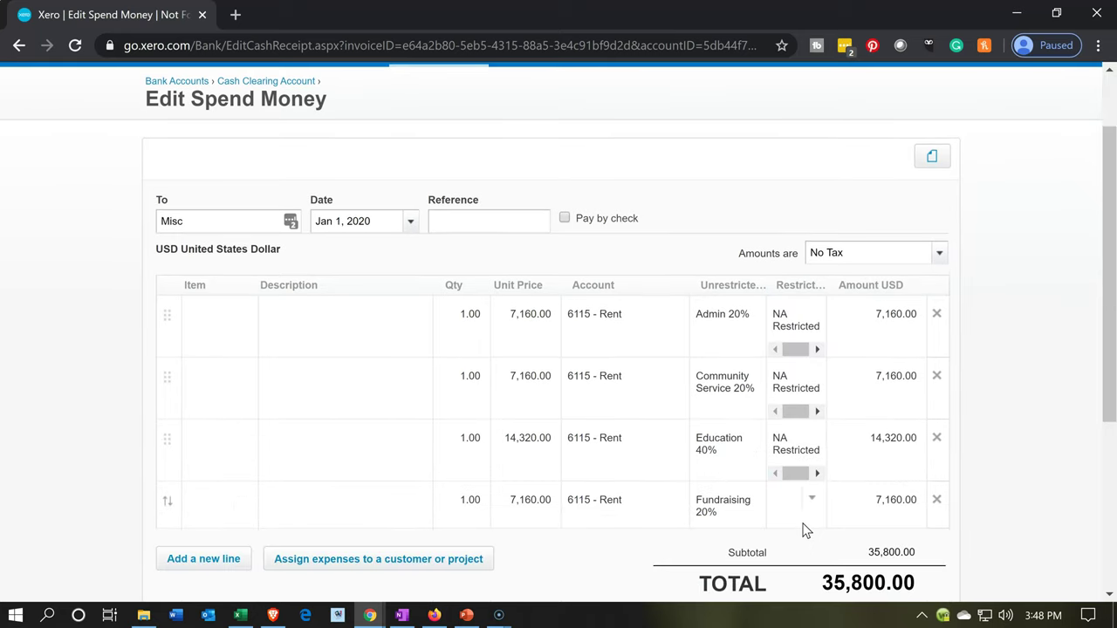
type("Na")
key("Return")
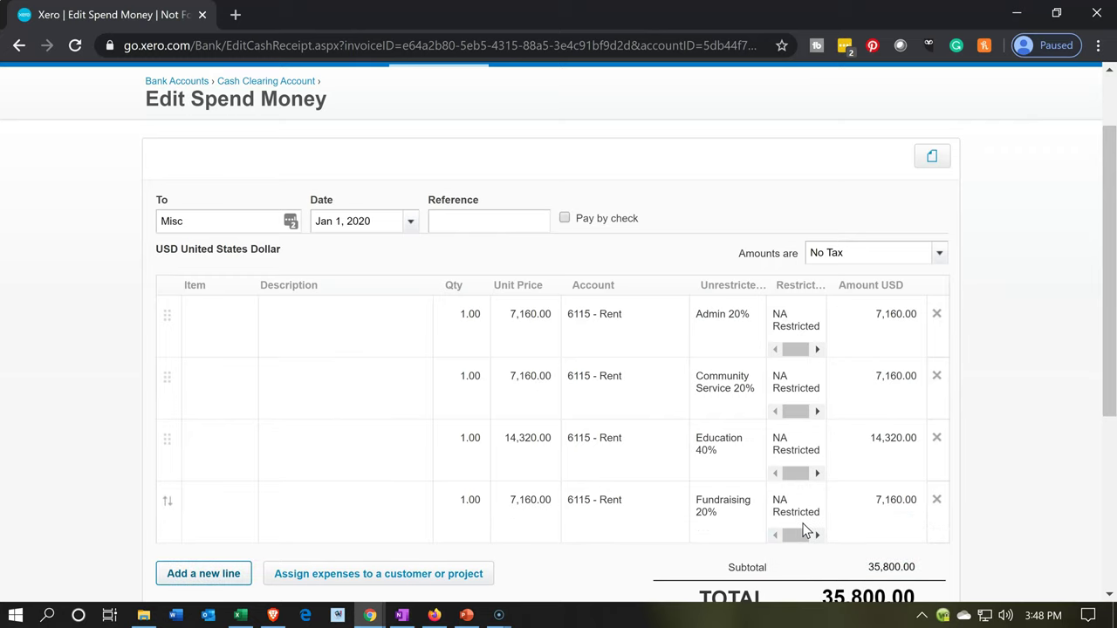
scroll(805, 531, "down", 1)
scroll(805, 530, "down", 1)
left_click(837, 494)
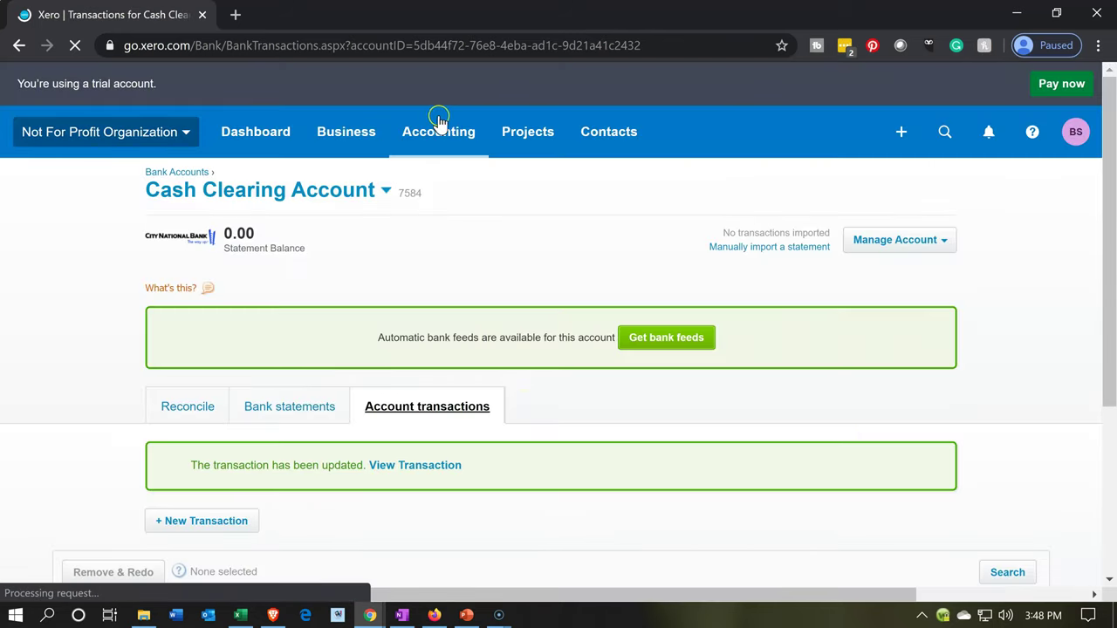
Open the Income Statement Worksheet report and examine its Unrestricted Unassigned and Restricted Unassigned columns for income, Rent and the other operating expenses.
left_click(444, 132)
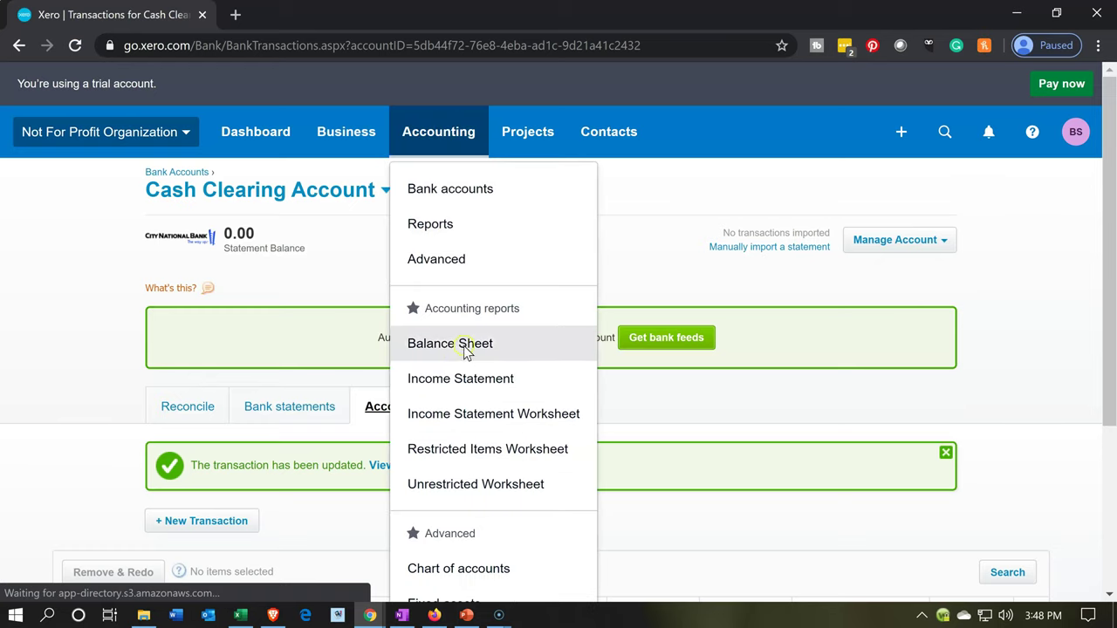
left_click(465, 407)
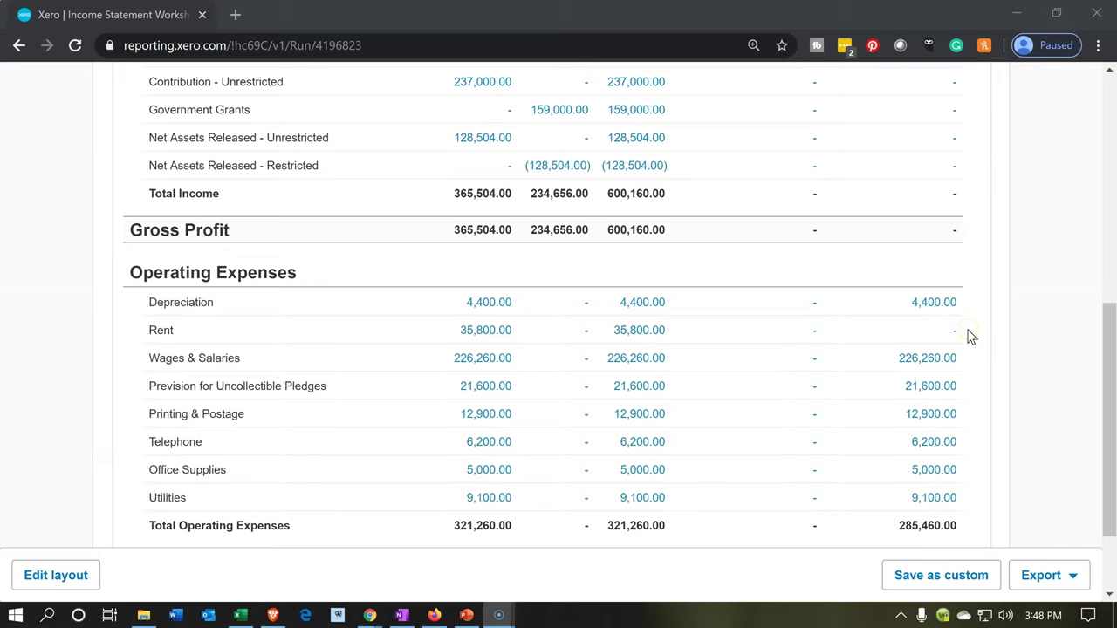
scroll(845, 295, "up", 1)
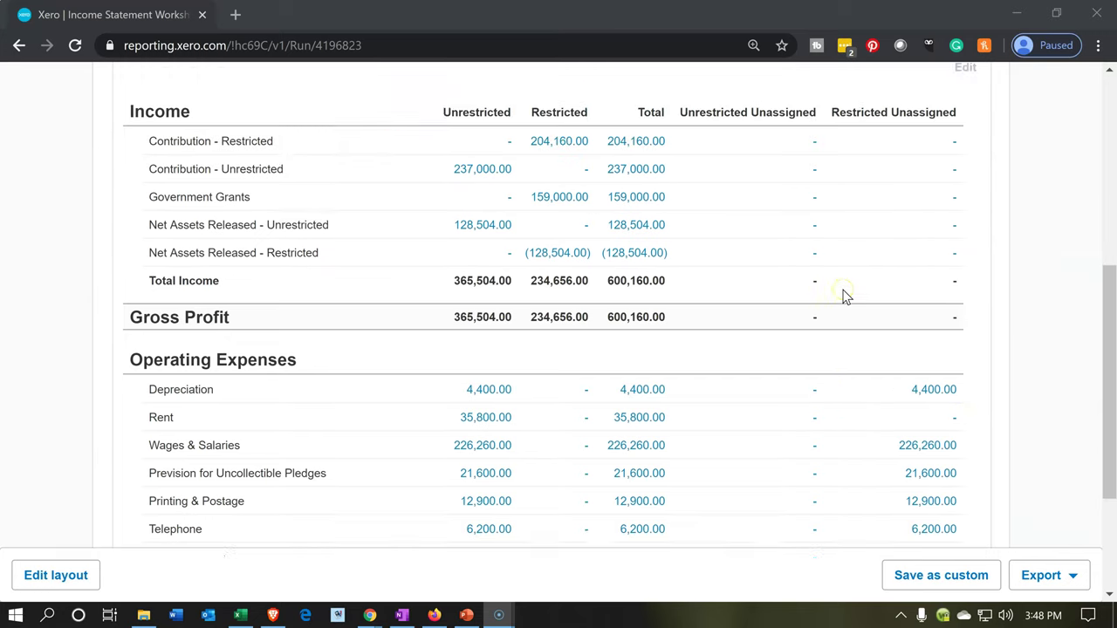
scroll(845, 295, "up", 1)
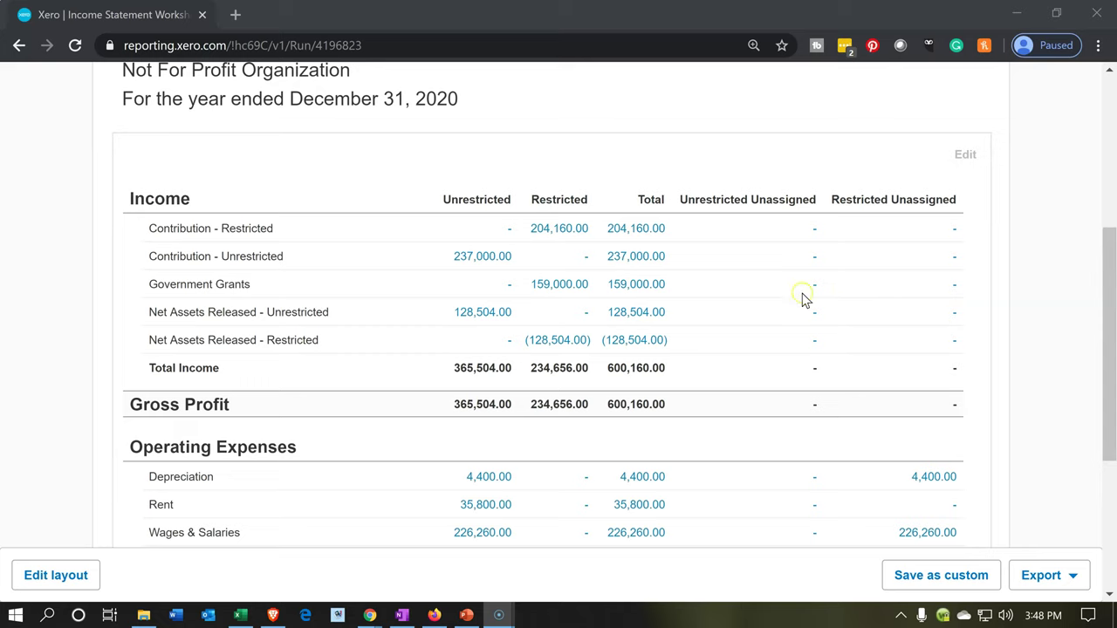
left_click(490, 274)
scroll(669, 356, "down", 1)
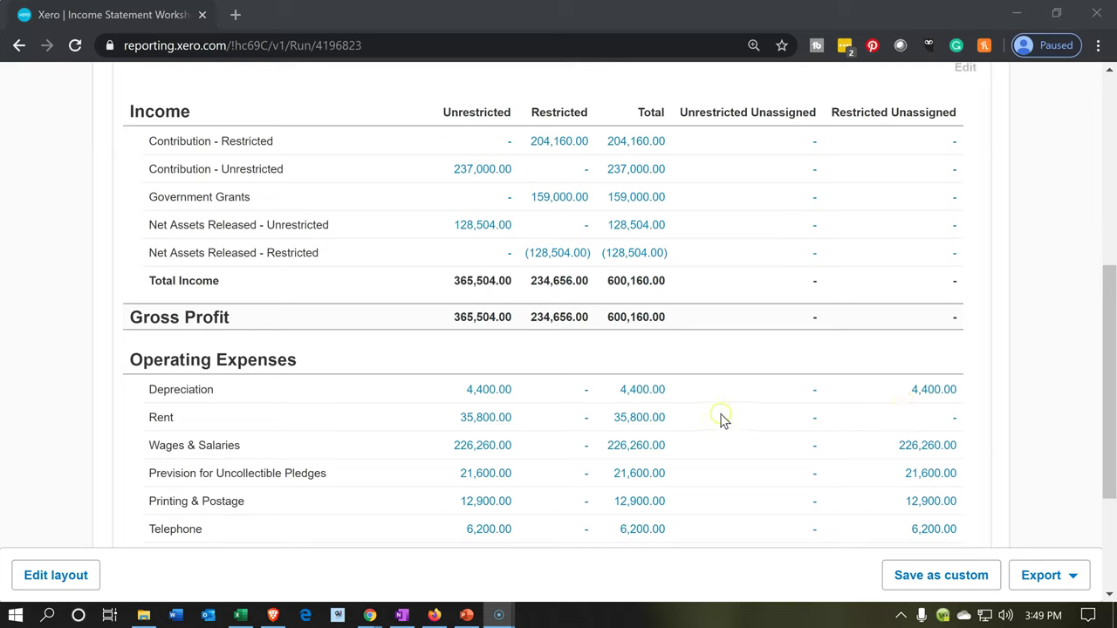
left_click(936, 394)
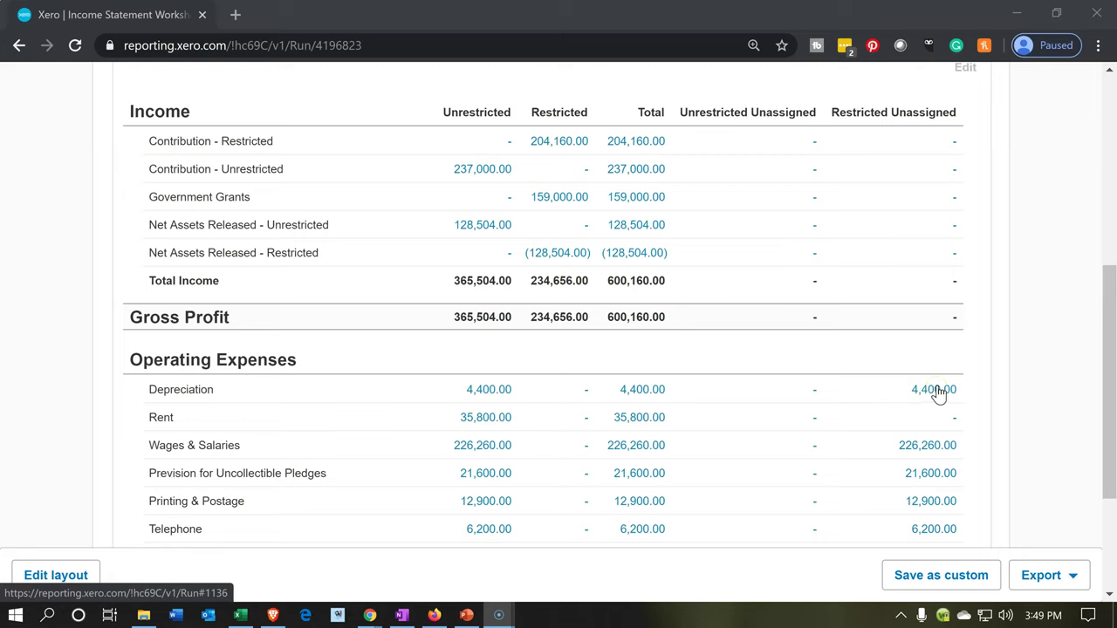
left_click(715, 395)
left_click(905, 399)
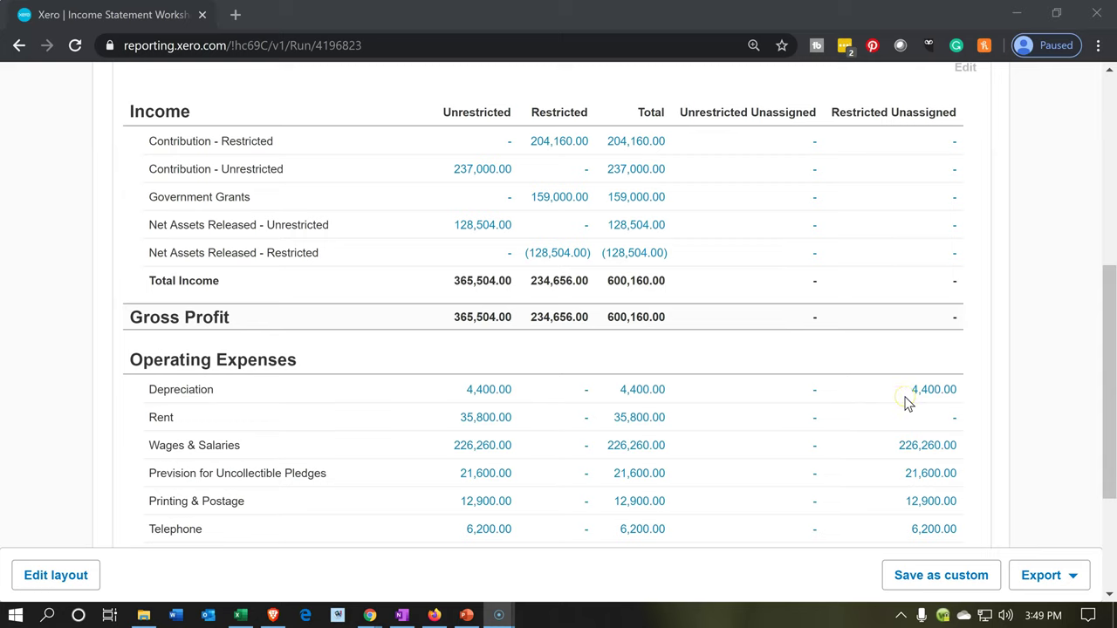
left_click(914, 297)
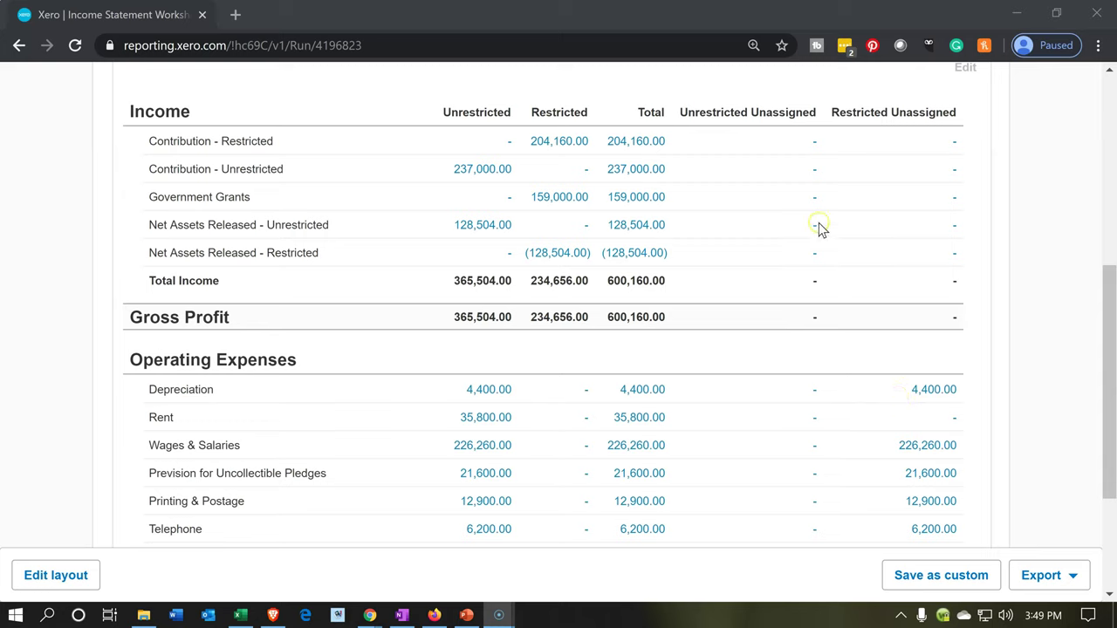